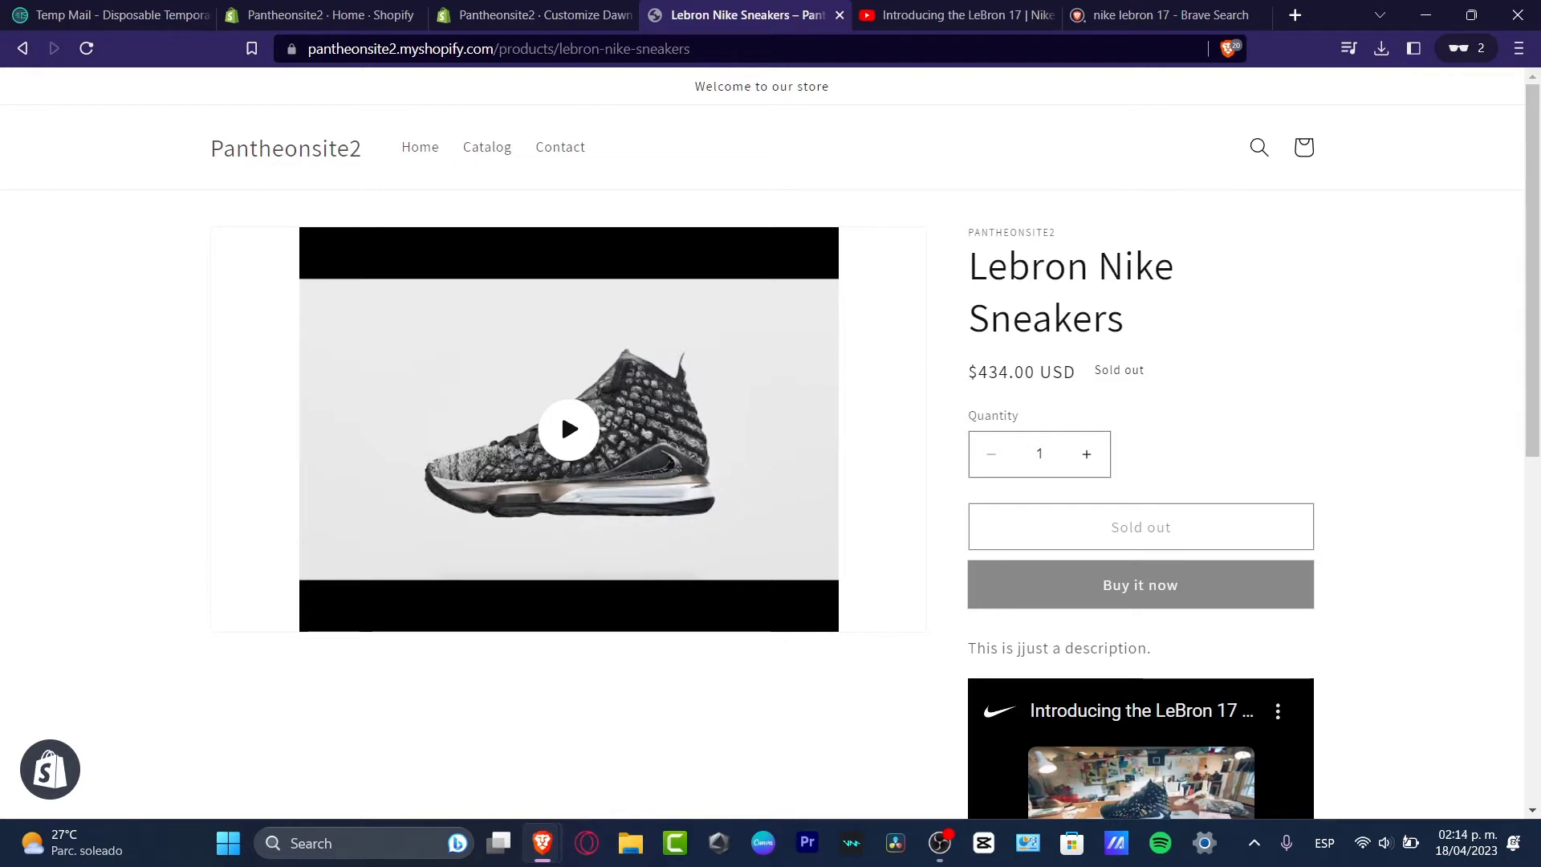
Review the live Lebron Nike Sneakers page, highlighting its title, price and Quantity label
scroll(560, 407, down, 3)
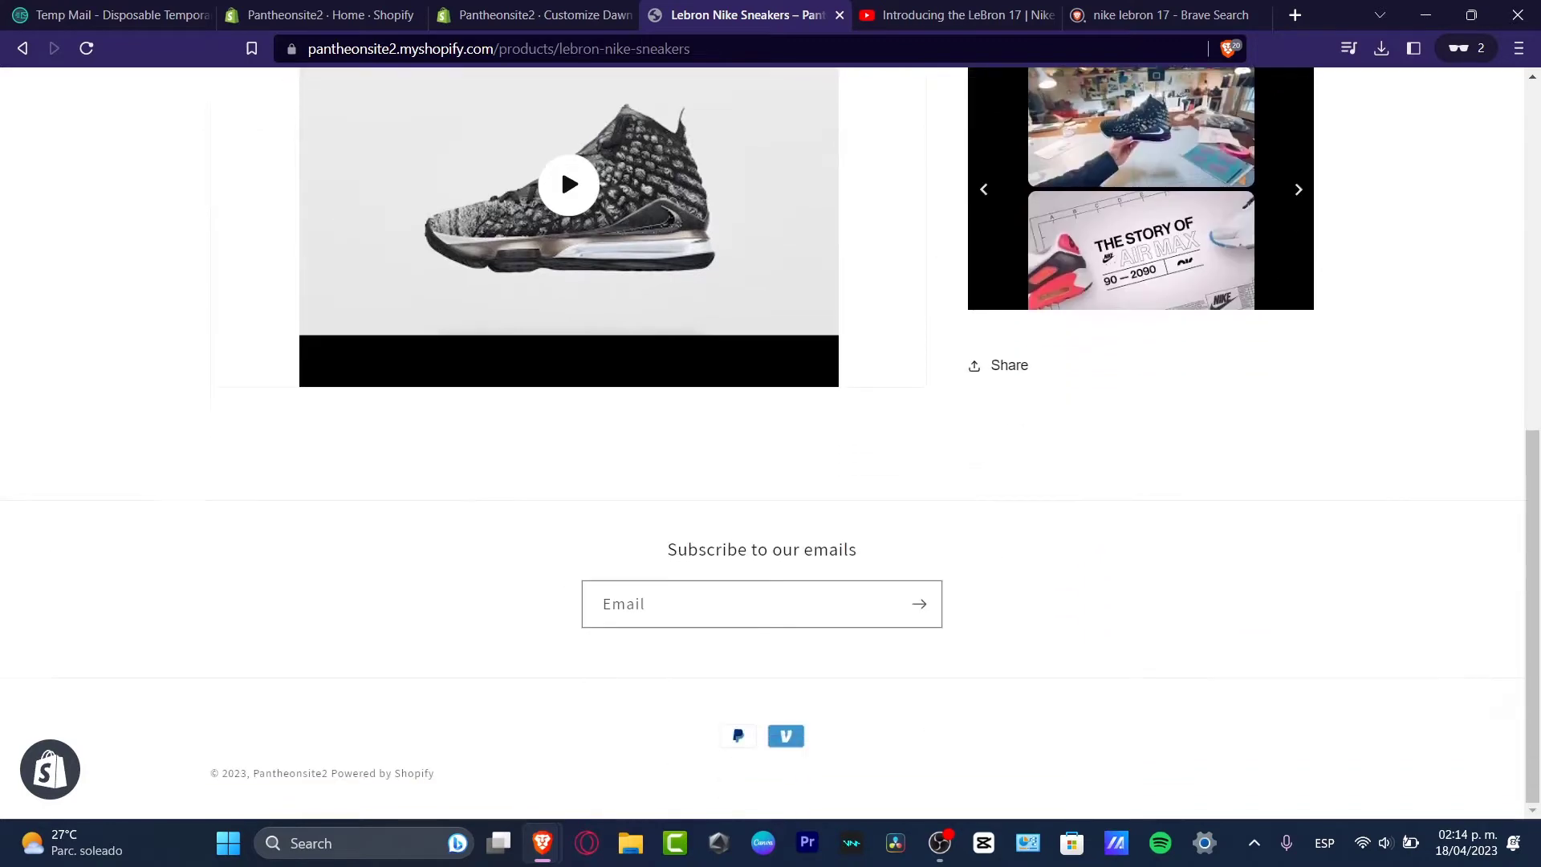
scroll(560, 310, up, 2)
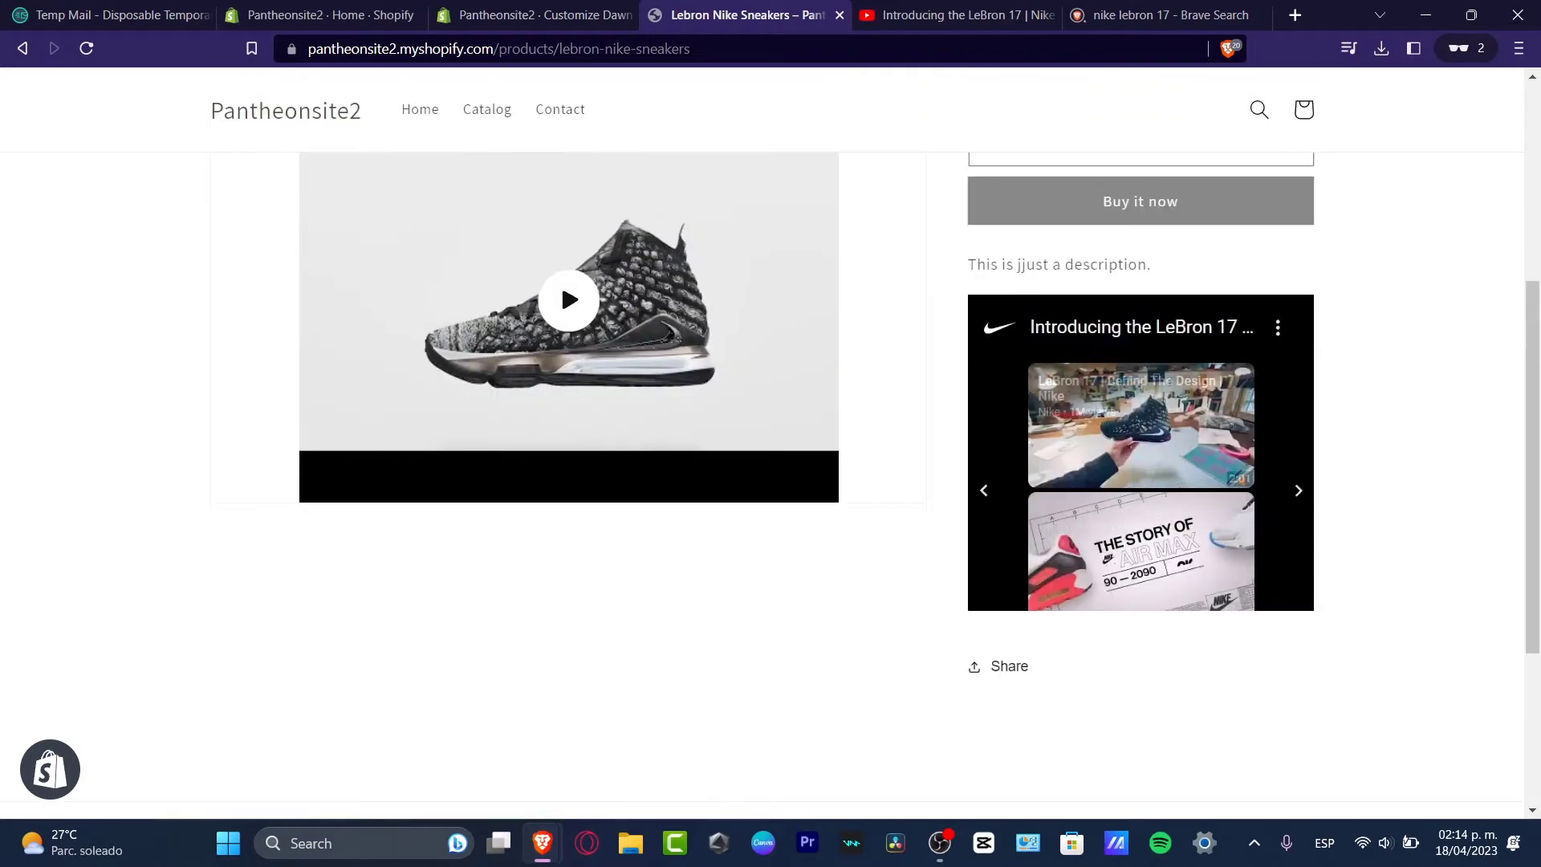
scroll(561, 309, up, 2)
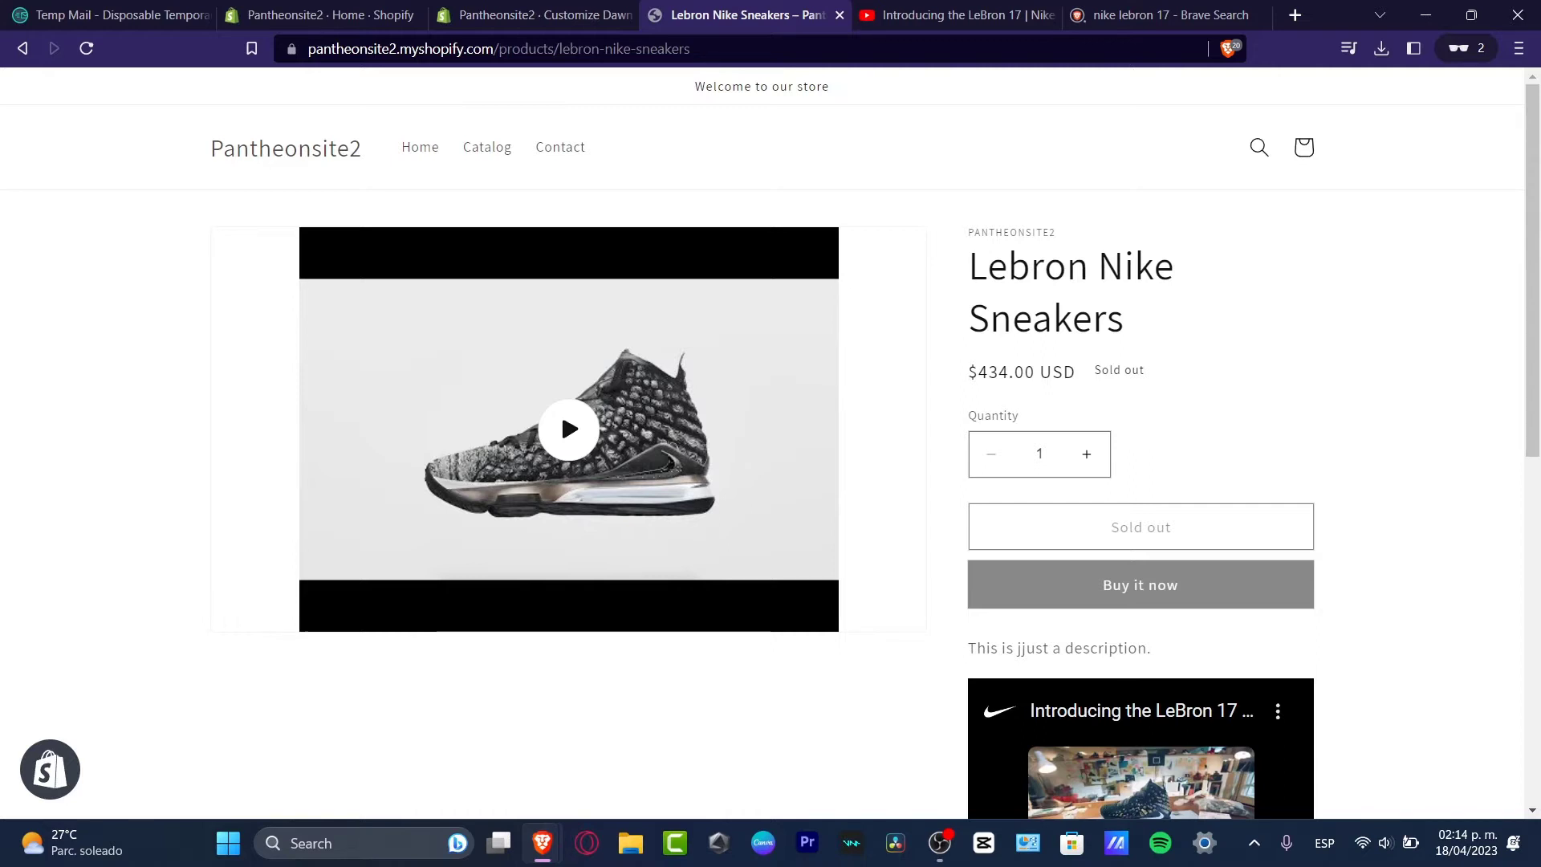
drag(969, 267, 1123, 321)
drag(1081, 374, 1023, 416)
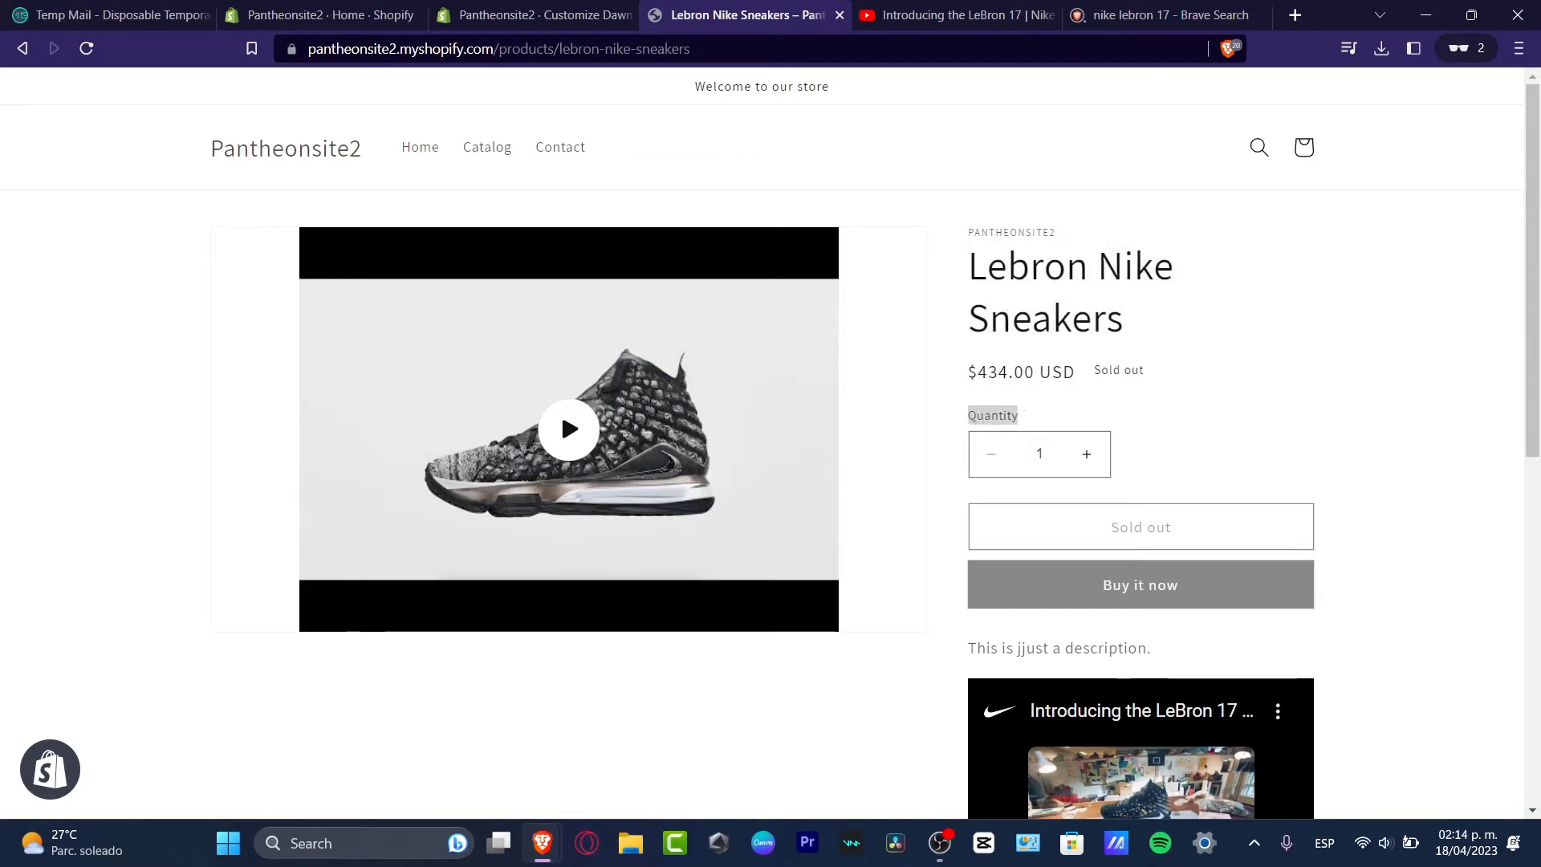
scroll(771, 449, down, 4)
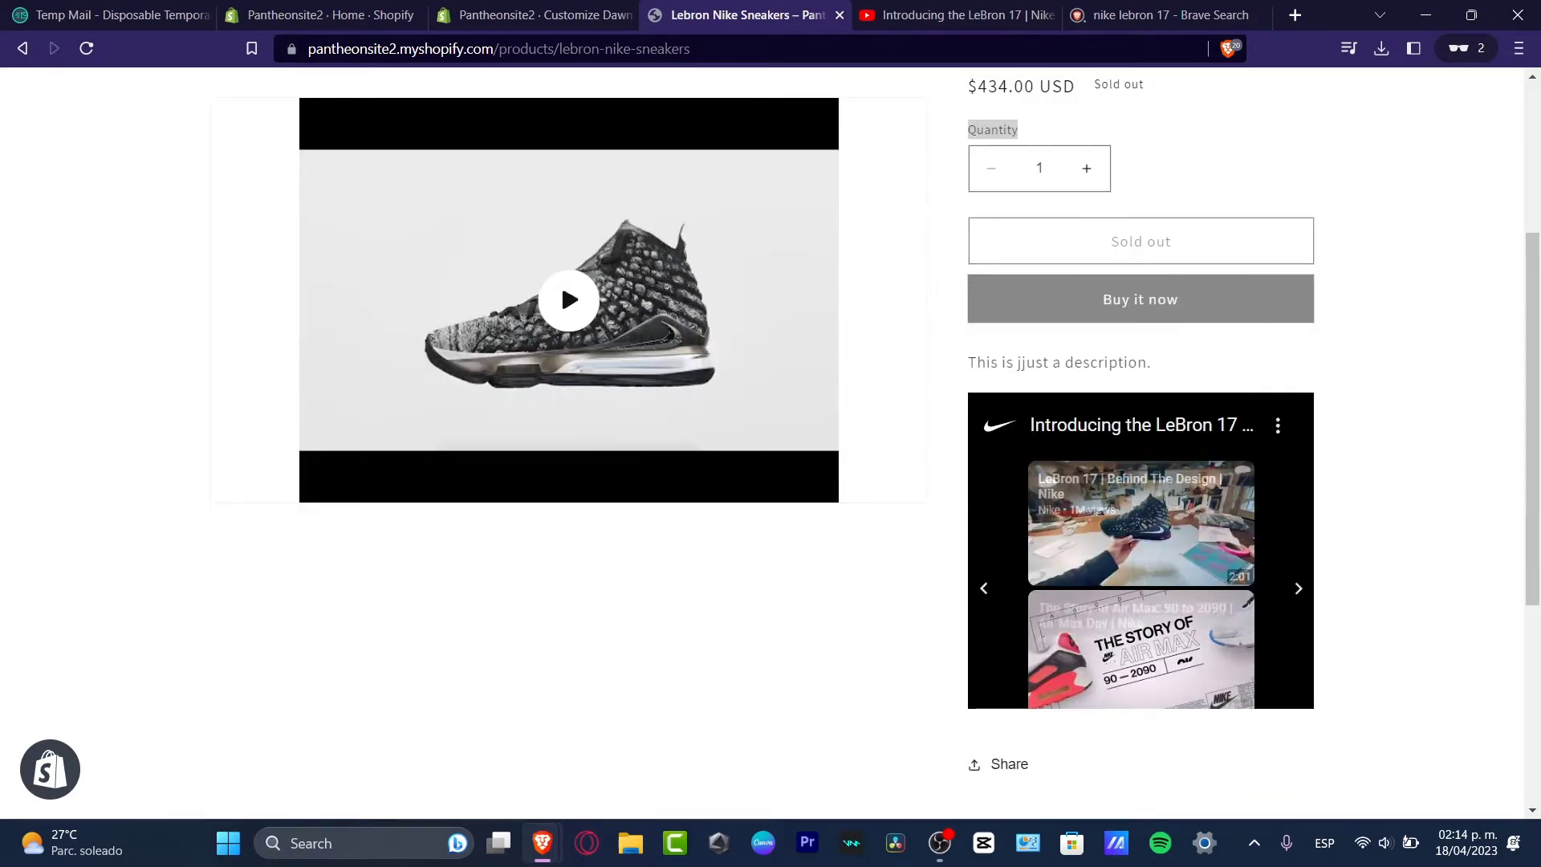
scroll(560, 407, down, 4)
scroll(560, 407, up, 8)
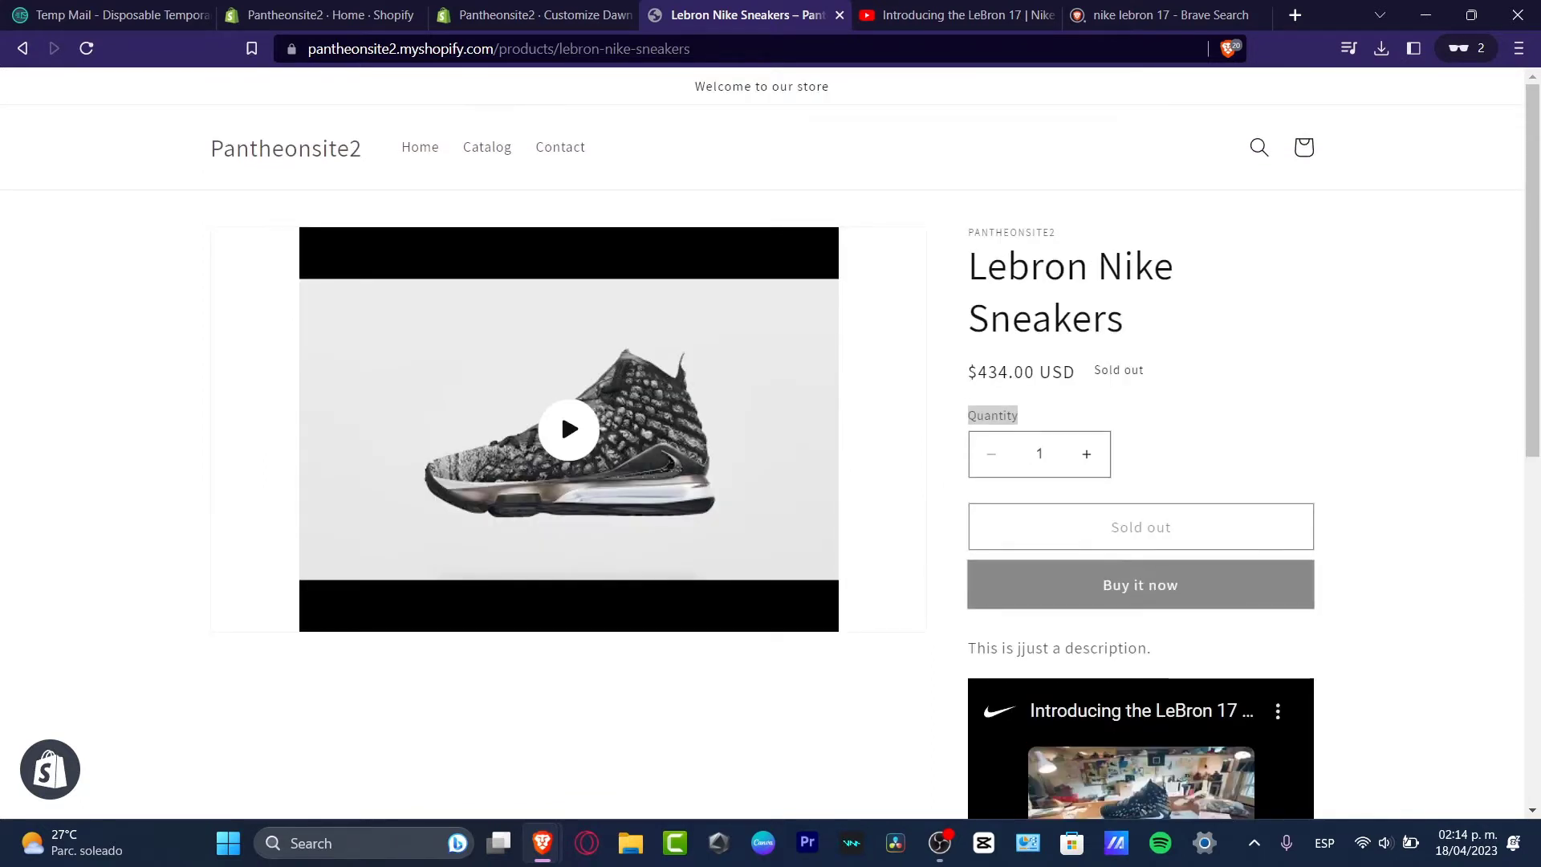
scroll(560, 407, down, 3)
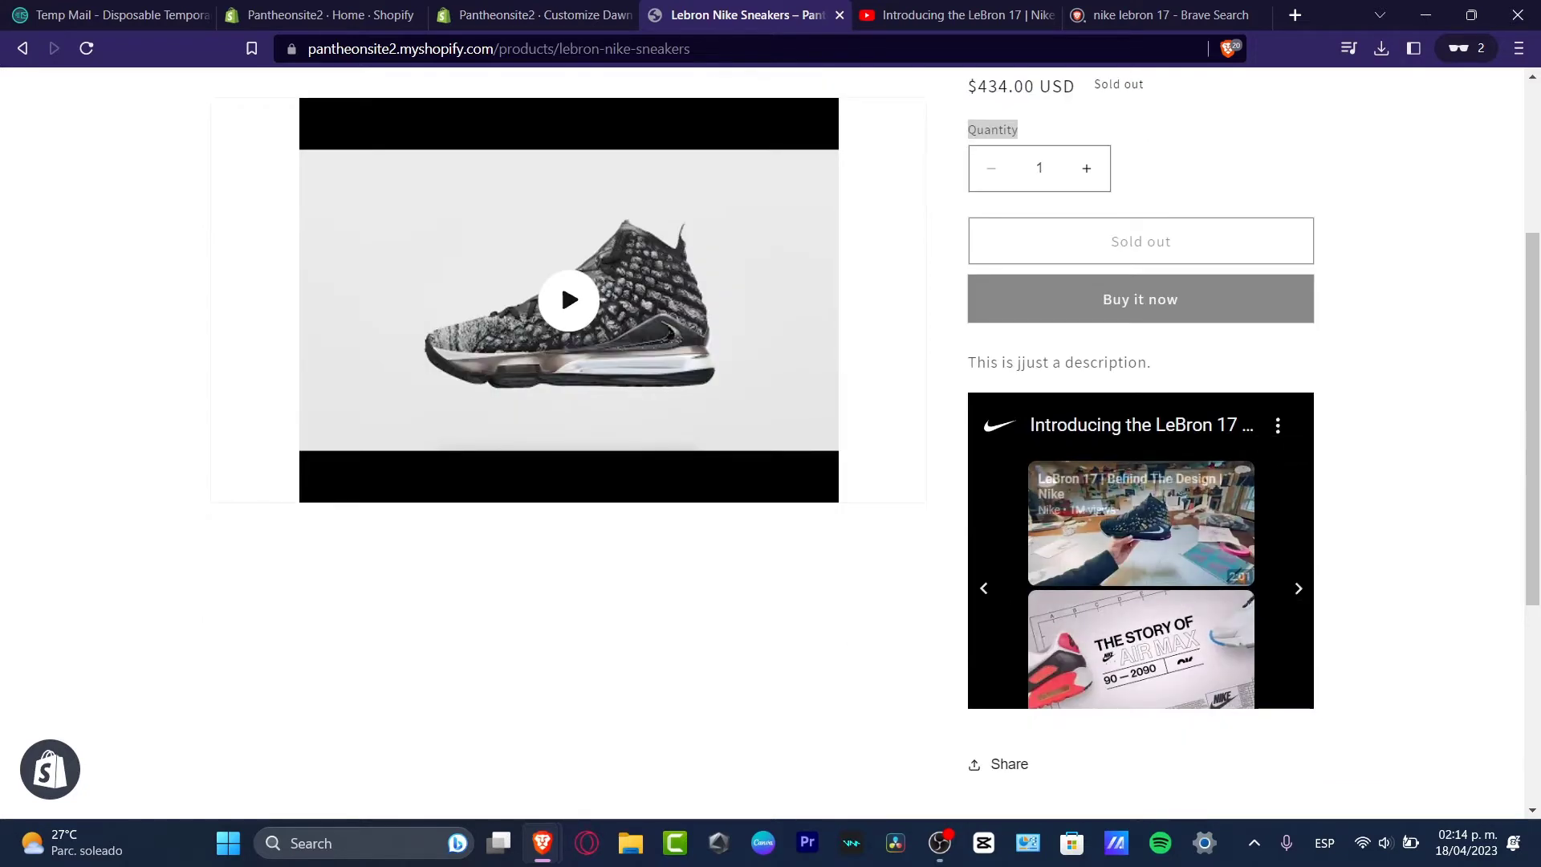
scroll(560, 407, up, 3)
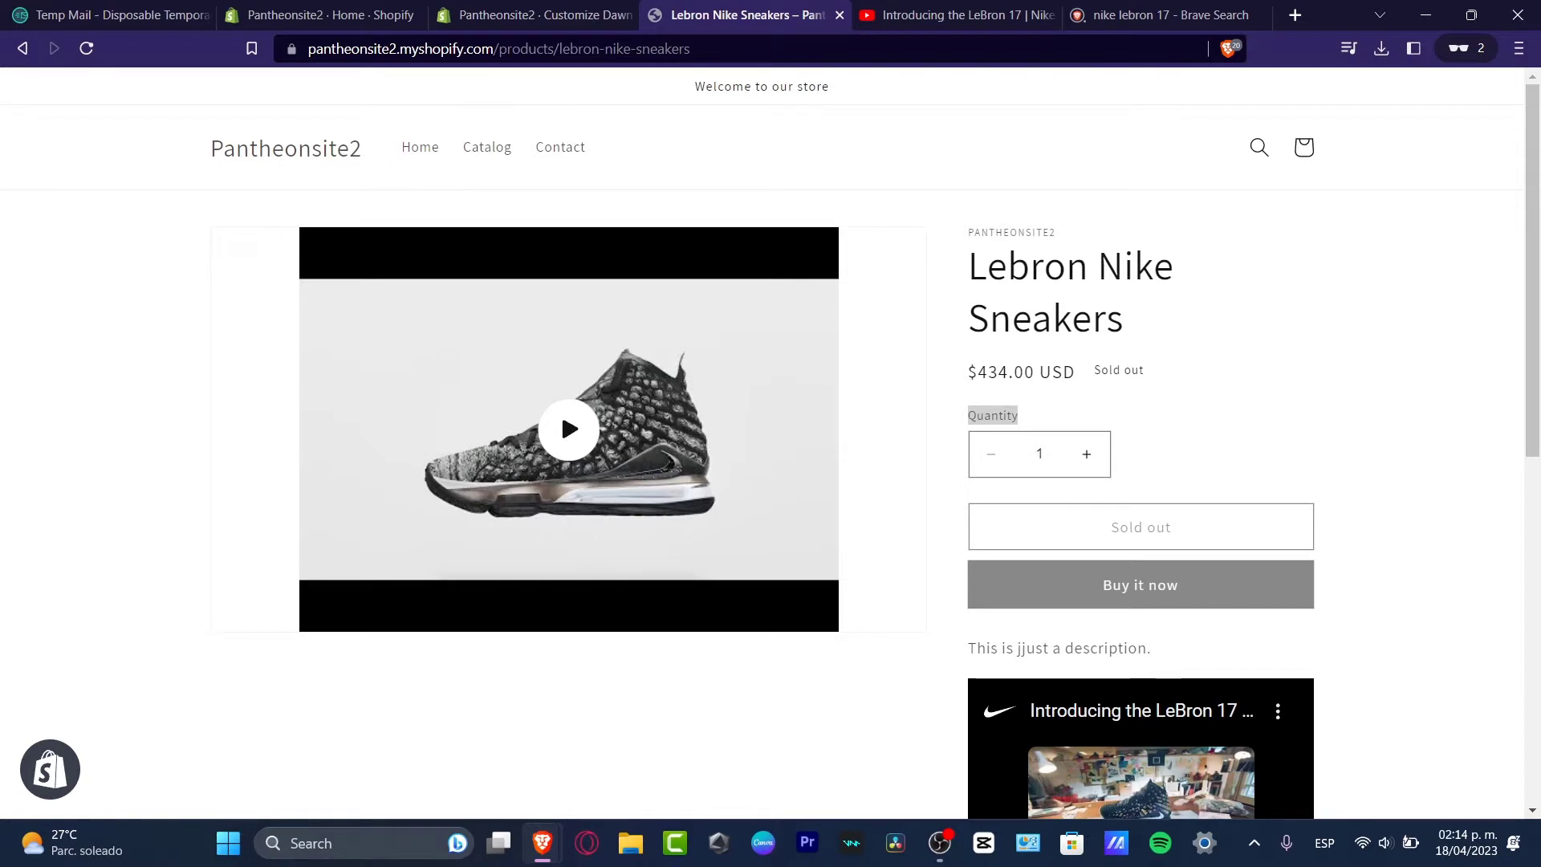
Close the live page and open Lebron Nike Sneakers from Featured collection in the editor preview
key(ctrl+w)
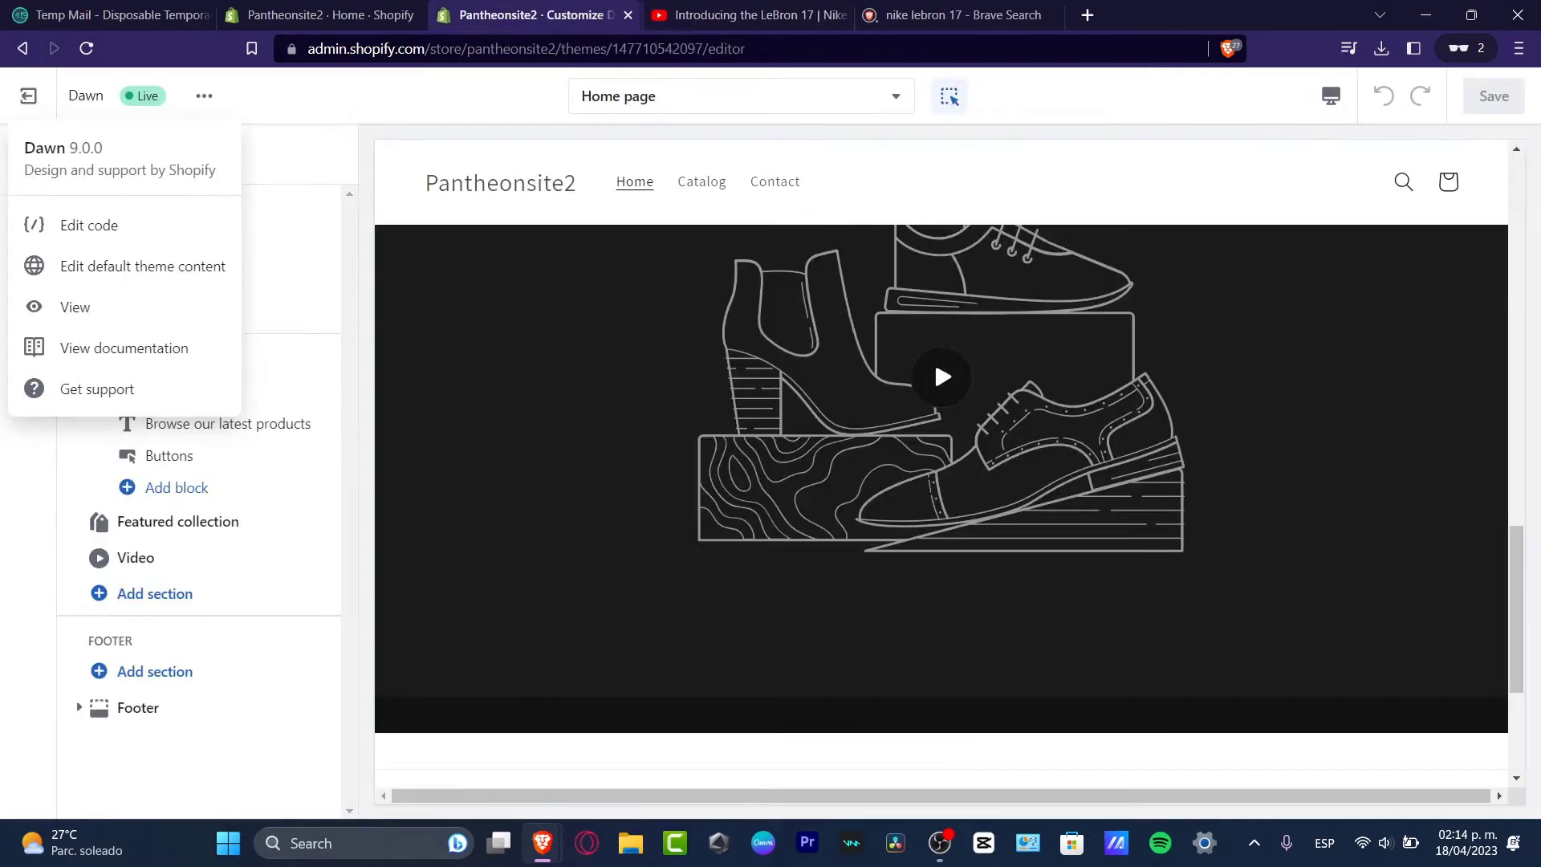
scroll(934, 358, down, 5)
scroll(941, 514, up, 10)
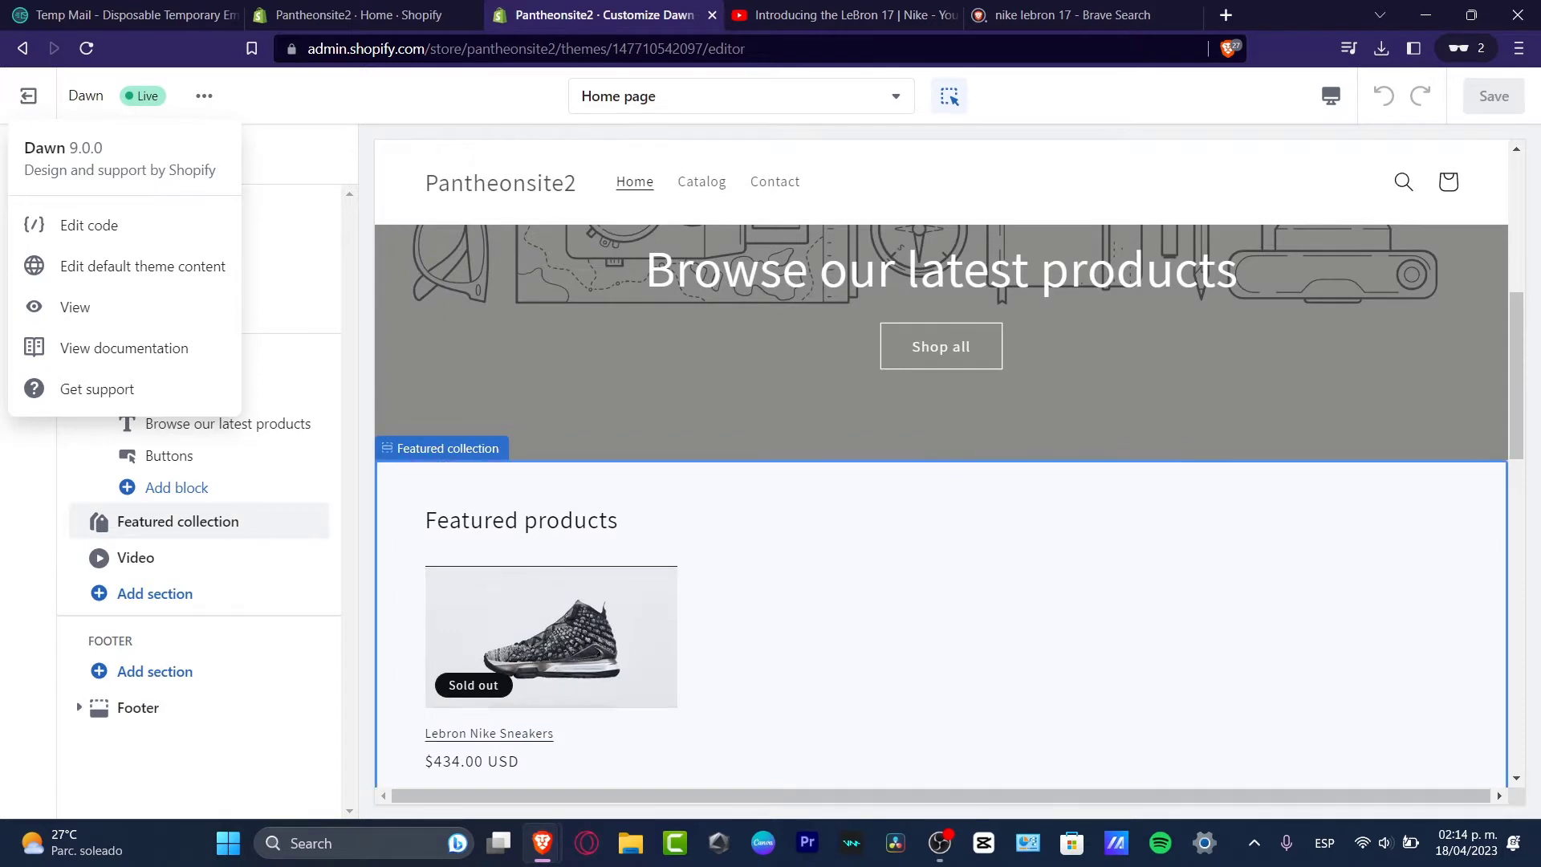
click(489, 562)
click(488, 562)
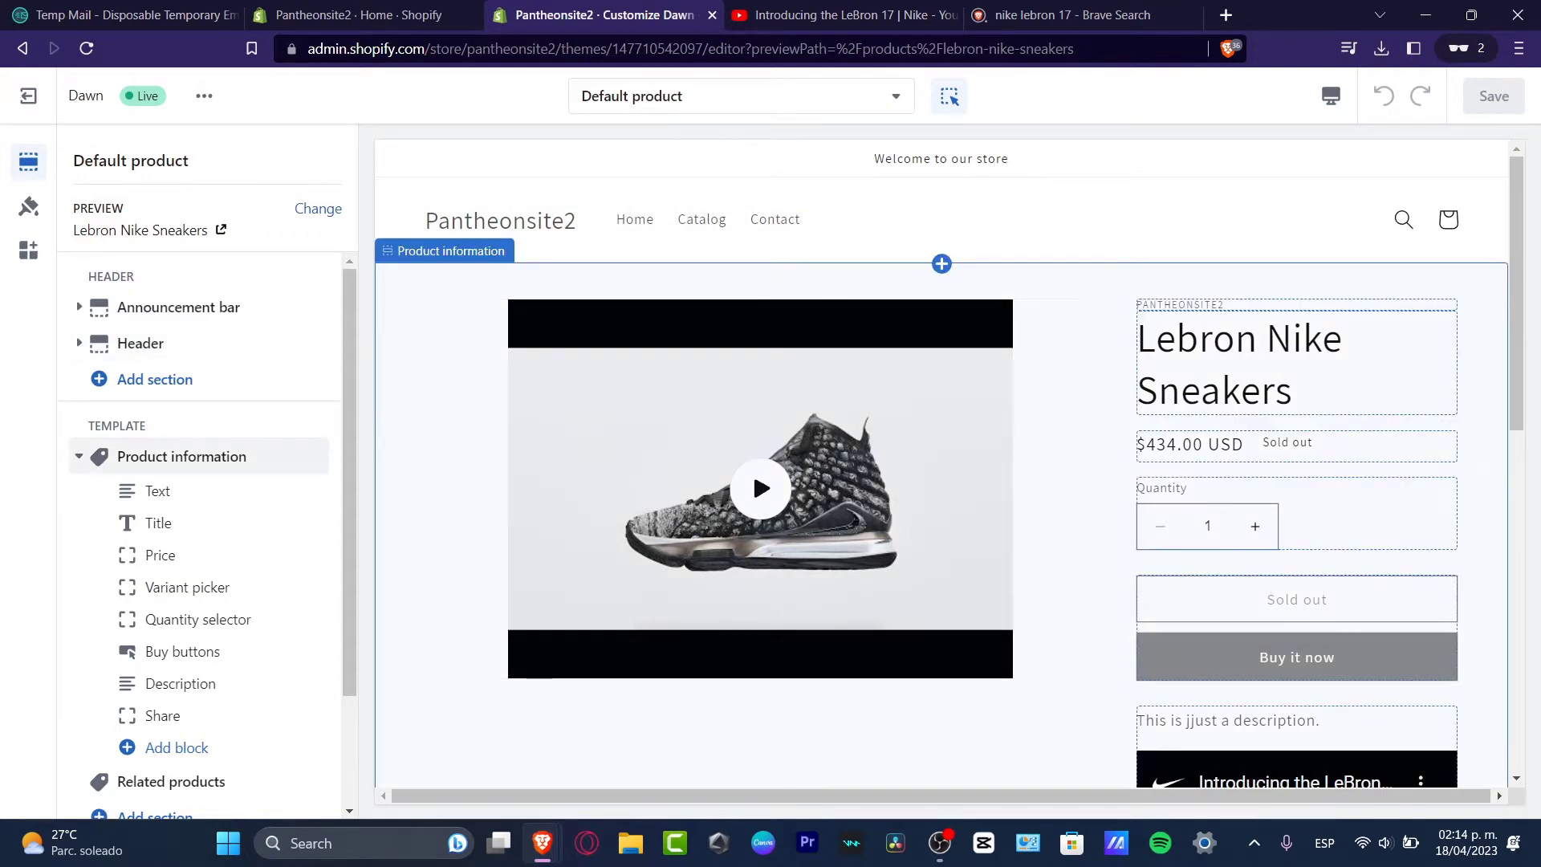
Check Online Store > Themes in the store admin, then go back to the theme editor
click(358, 15)
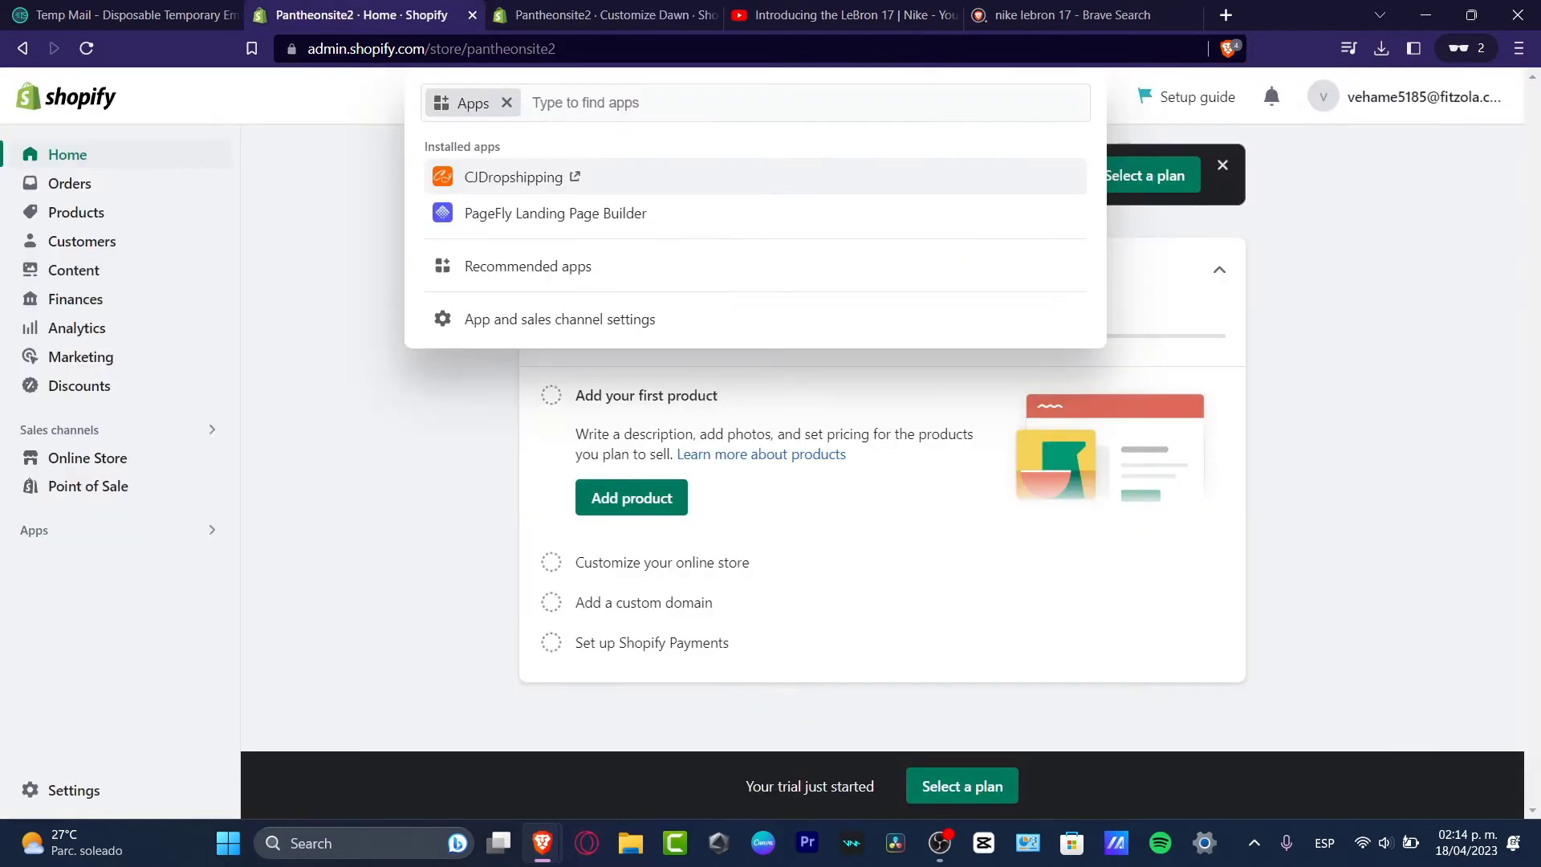
click(337, 345)
click(88, 458)
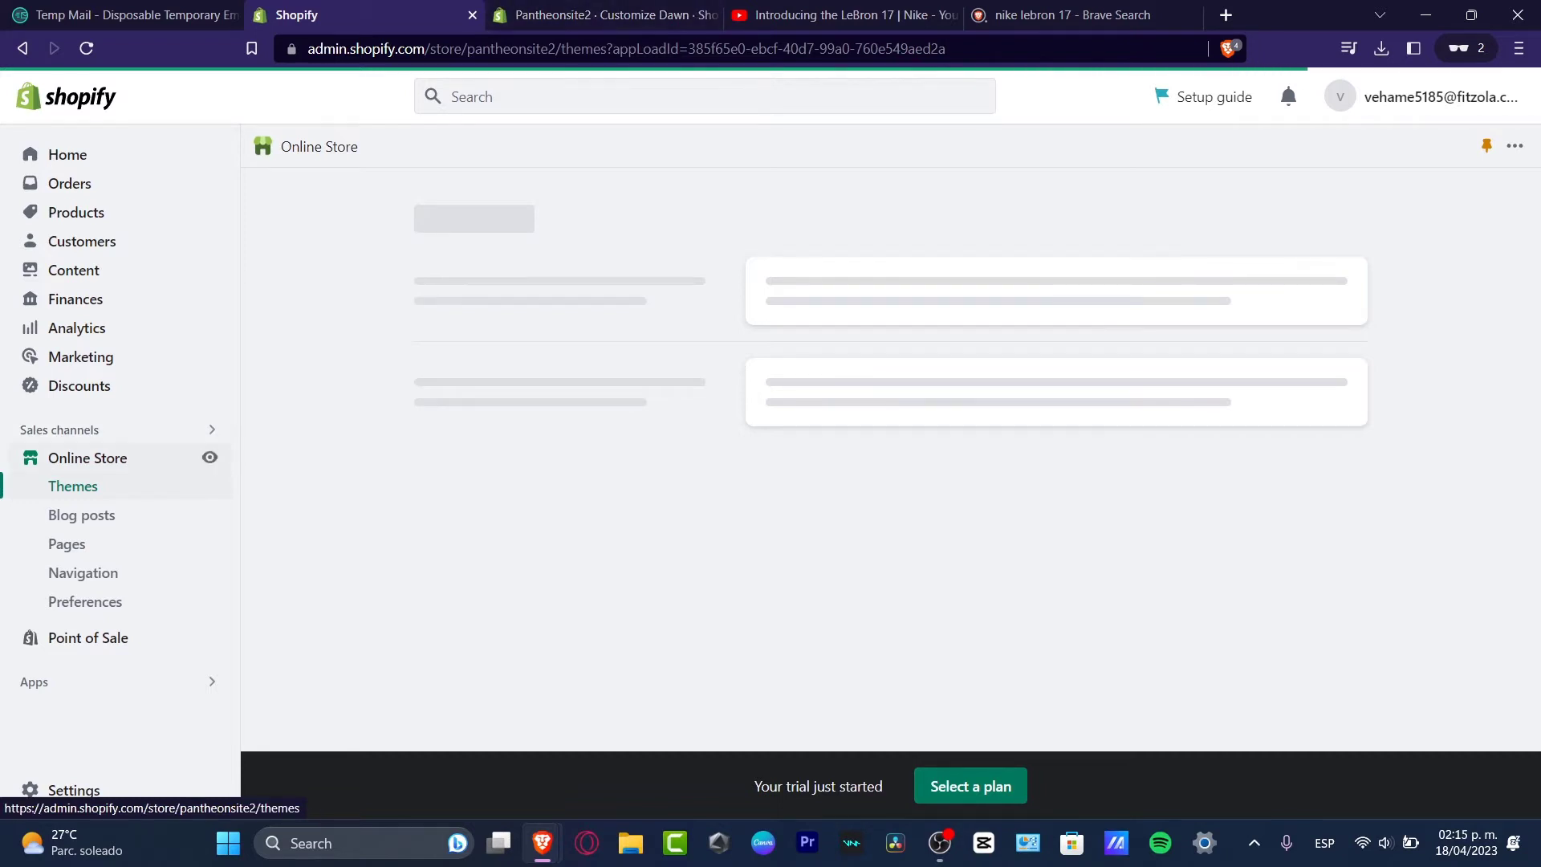
click(604, 15)
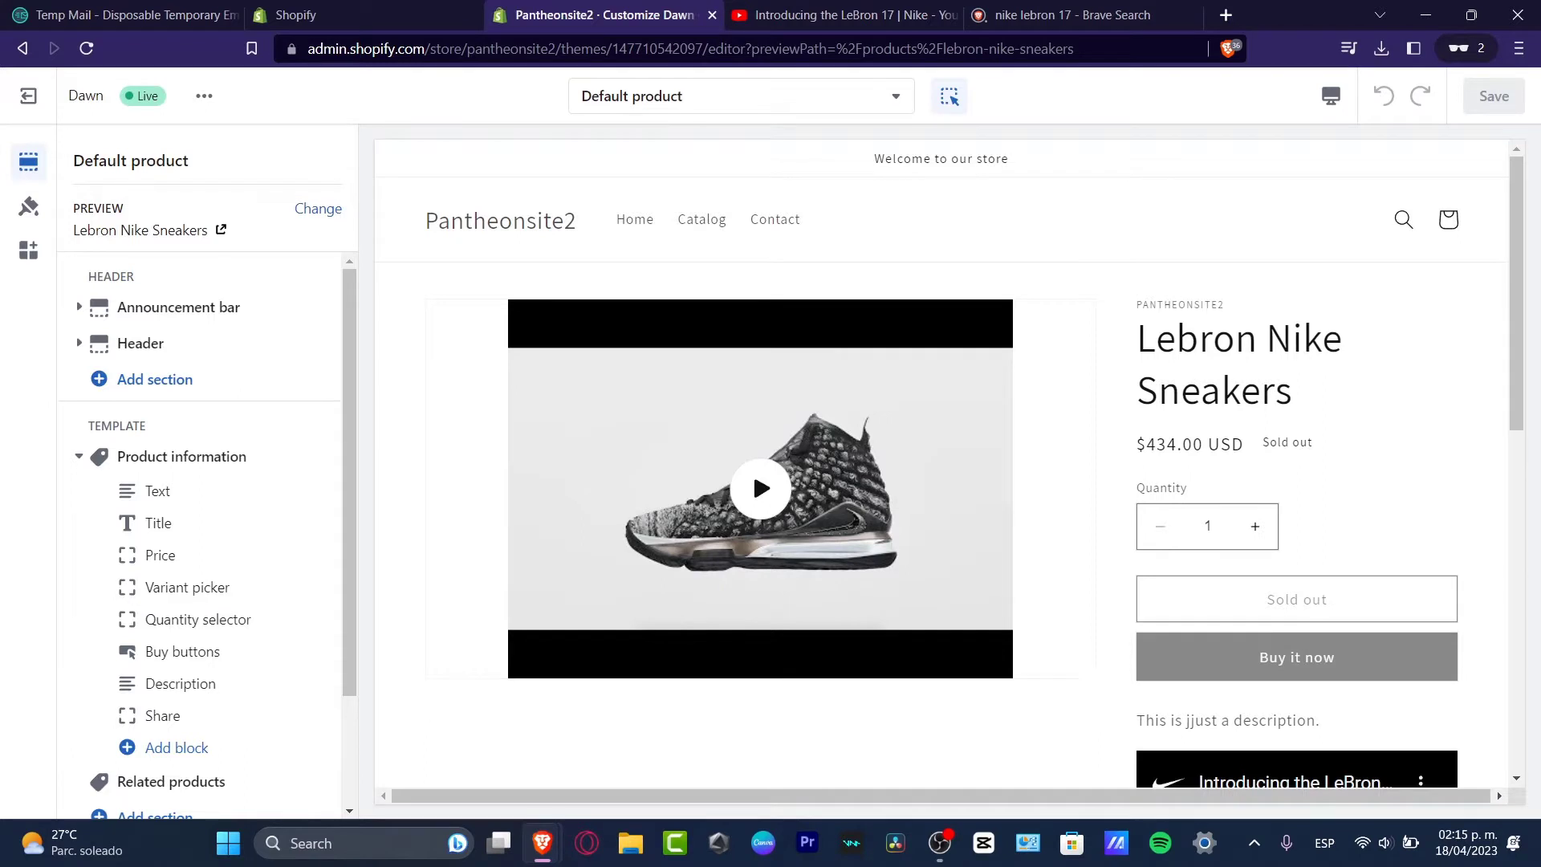
Add an Inventory status block to Product information and move it directly below Price
click(1297, 461)
click(1297, 463)
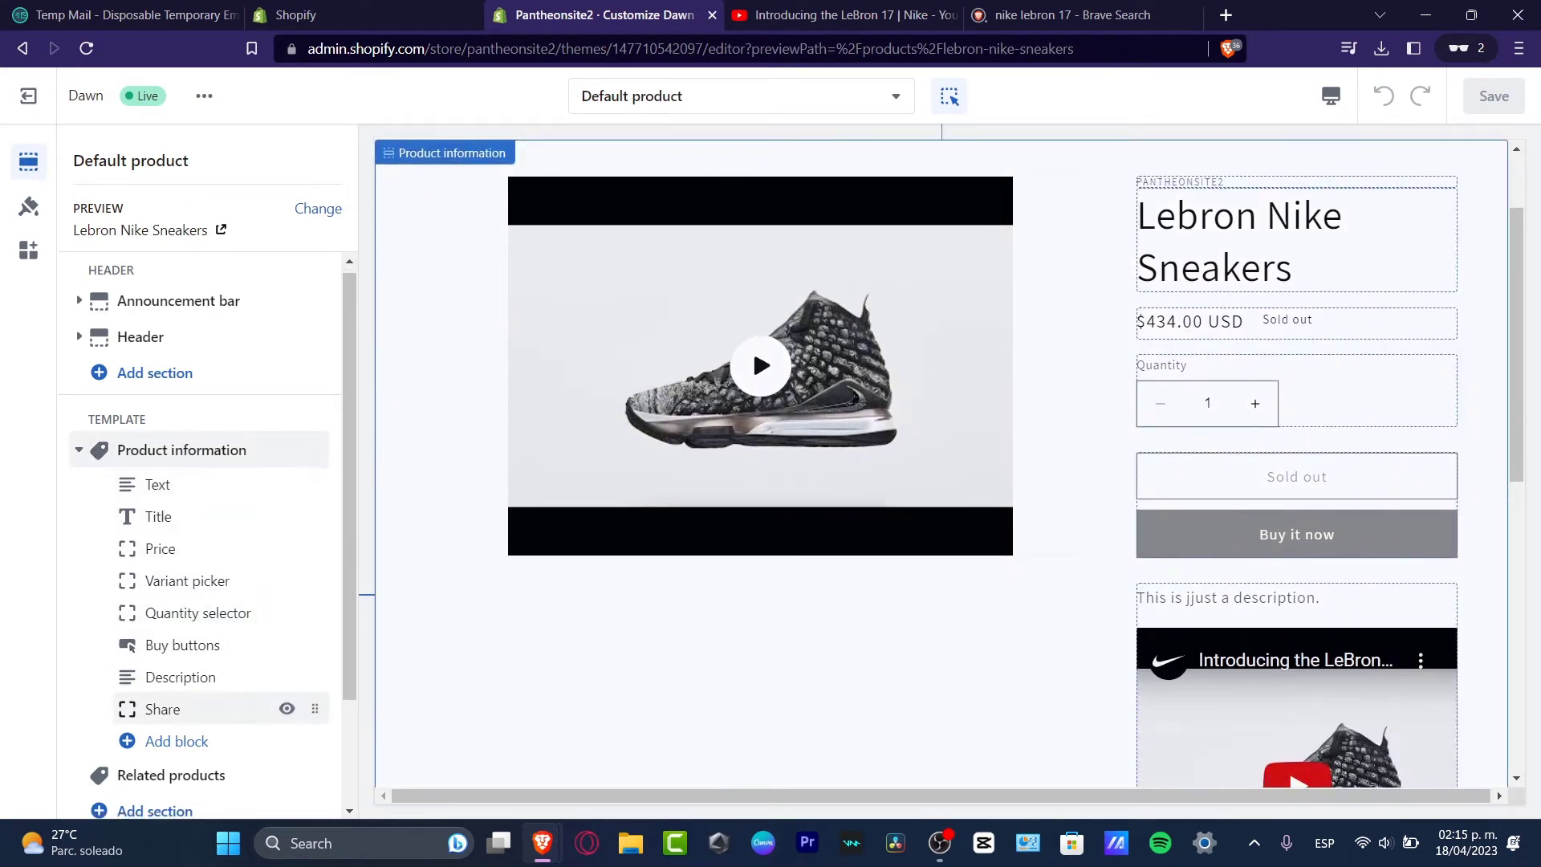
scroll(201, 709, down, 2)
click(177, 604)
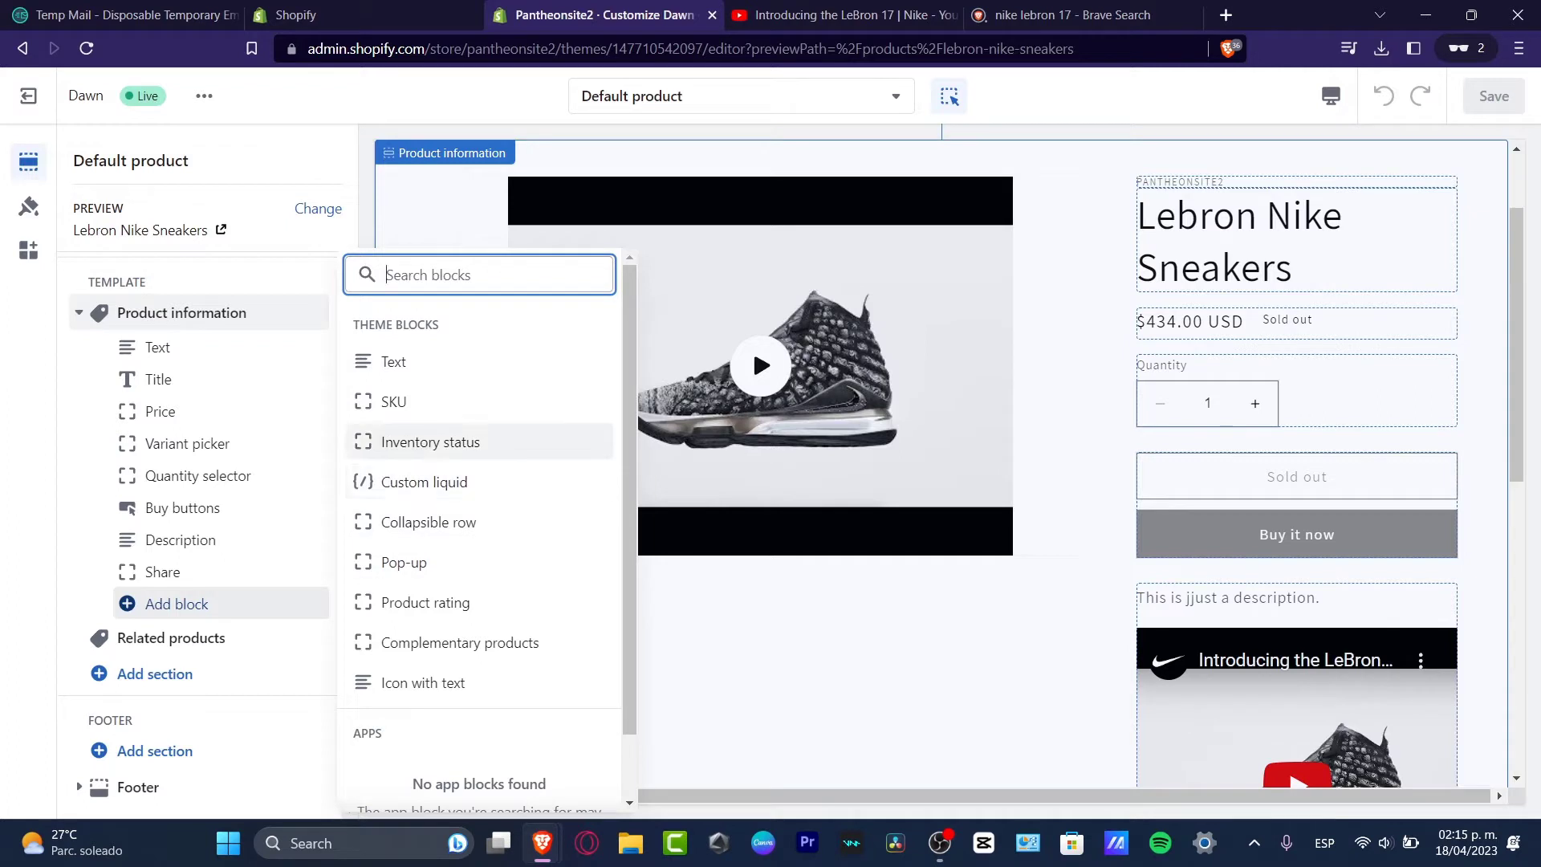
click(430, 442)
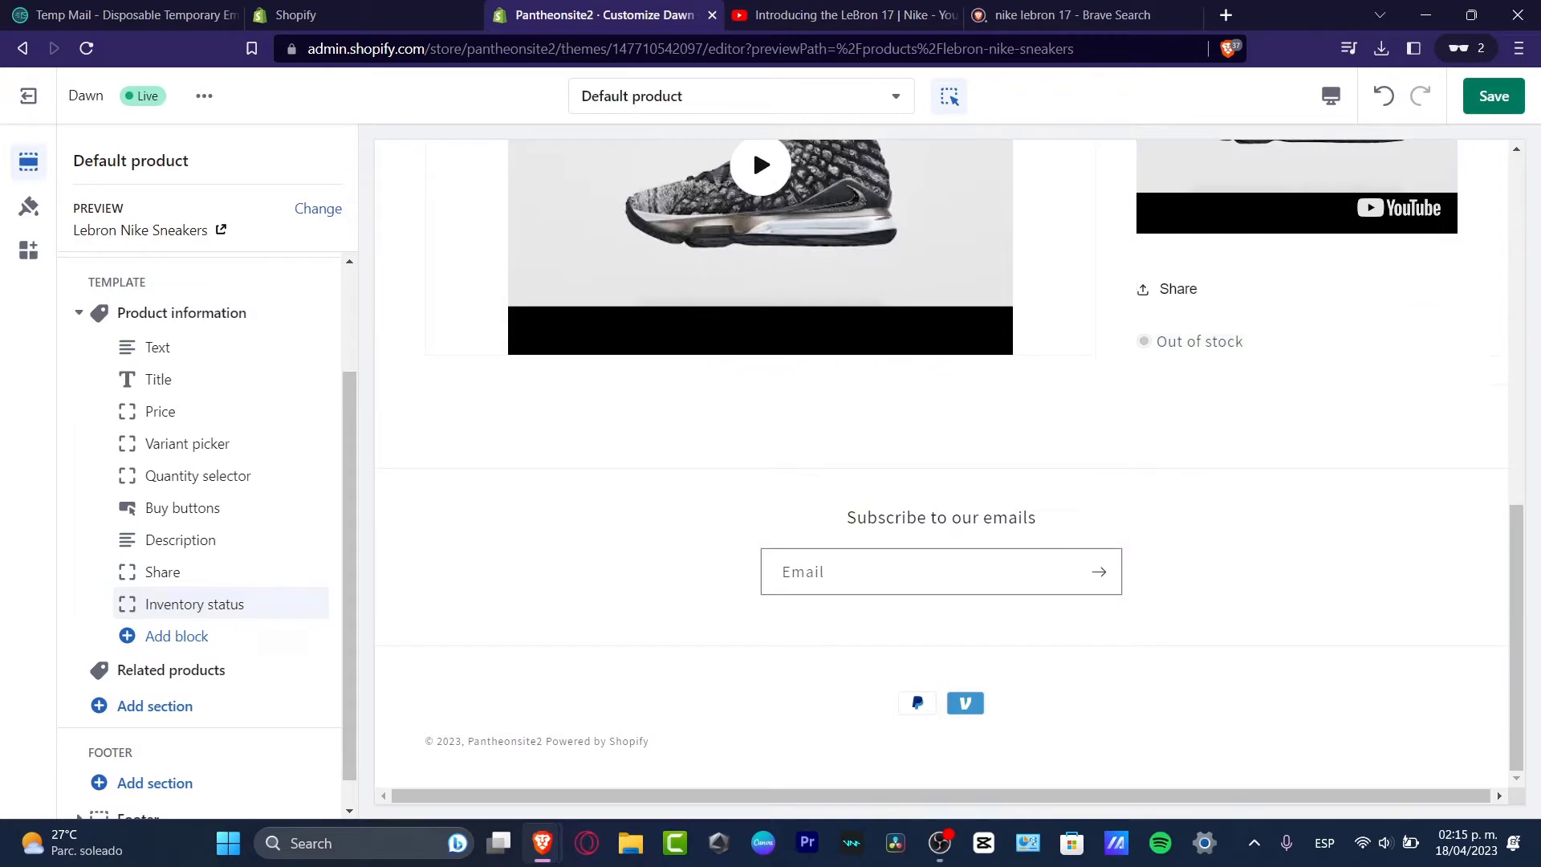
drag(314, 603, 327, 440)
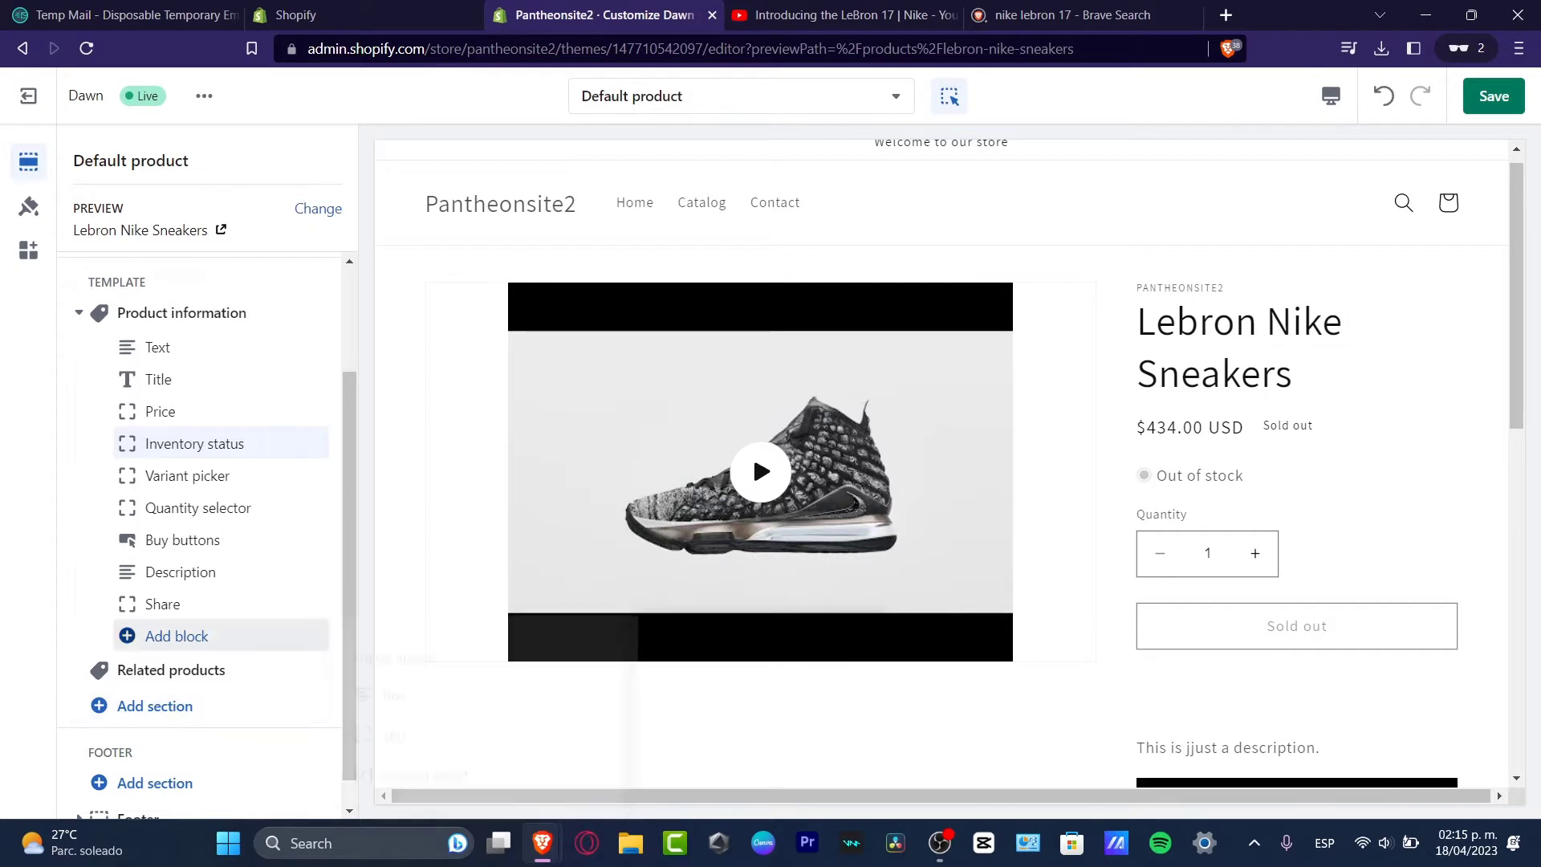
click(176, 636)
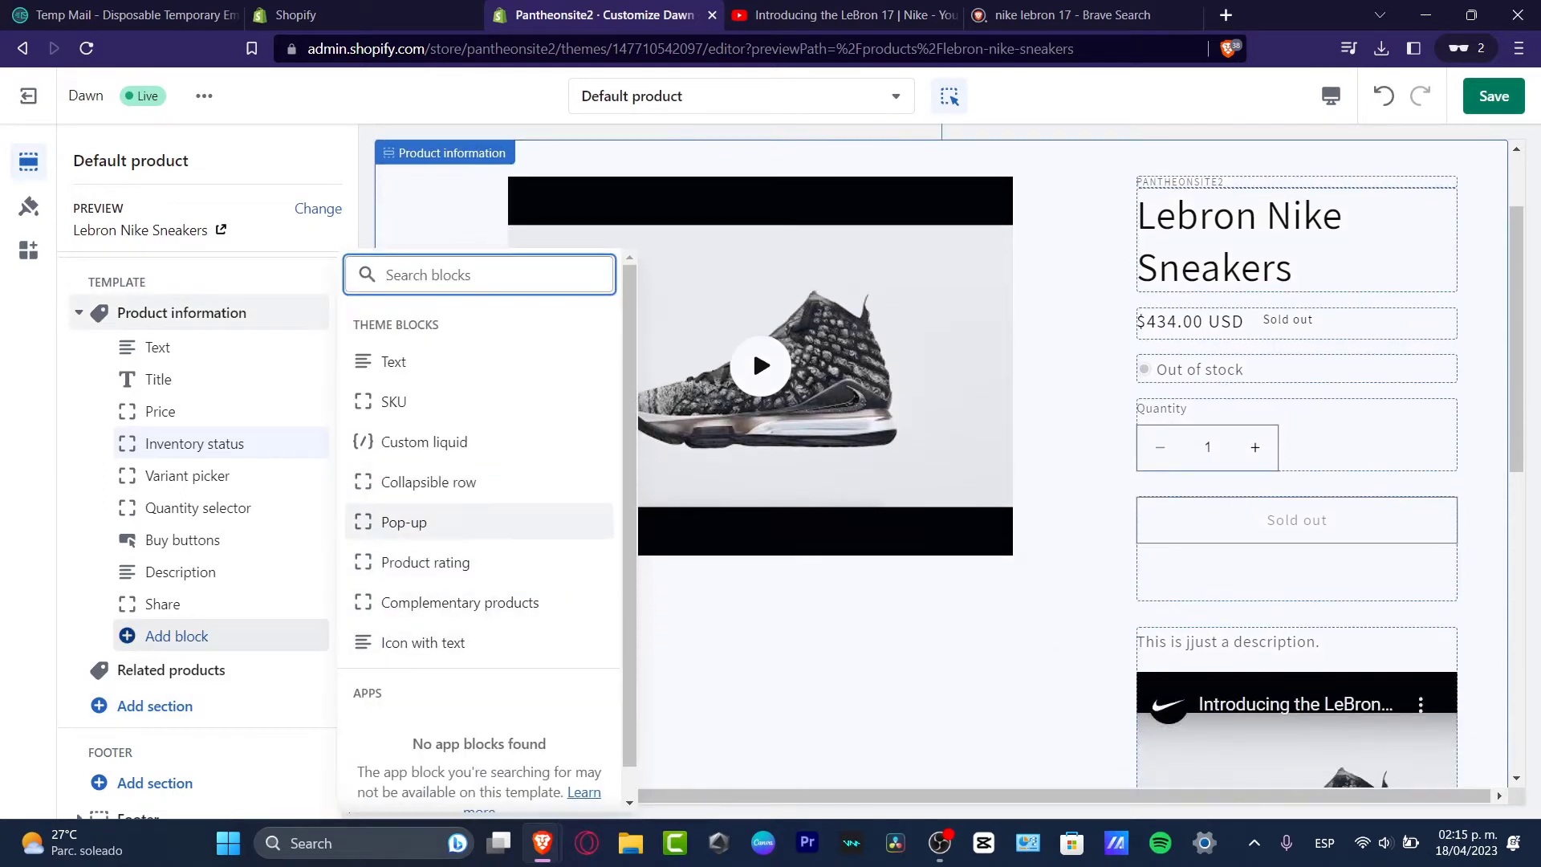
Add a Pop-up block above Buy buttons labelled 'Subscribe to learn more about your product.'
click(403, 521)
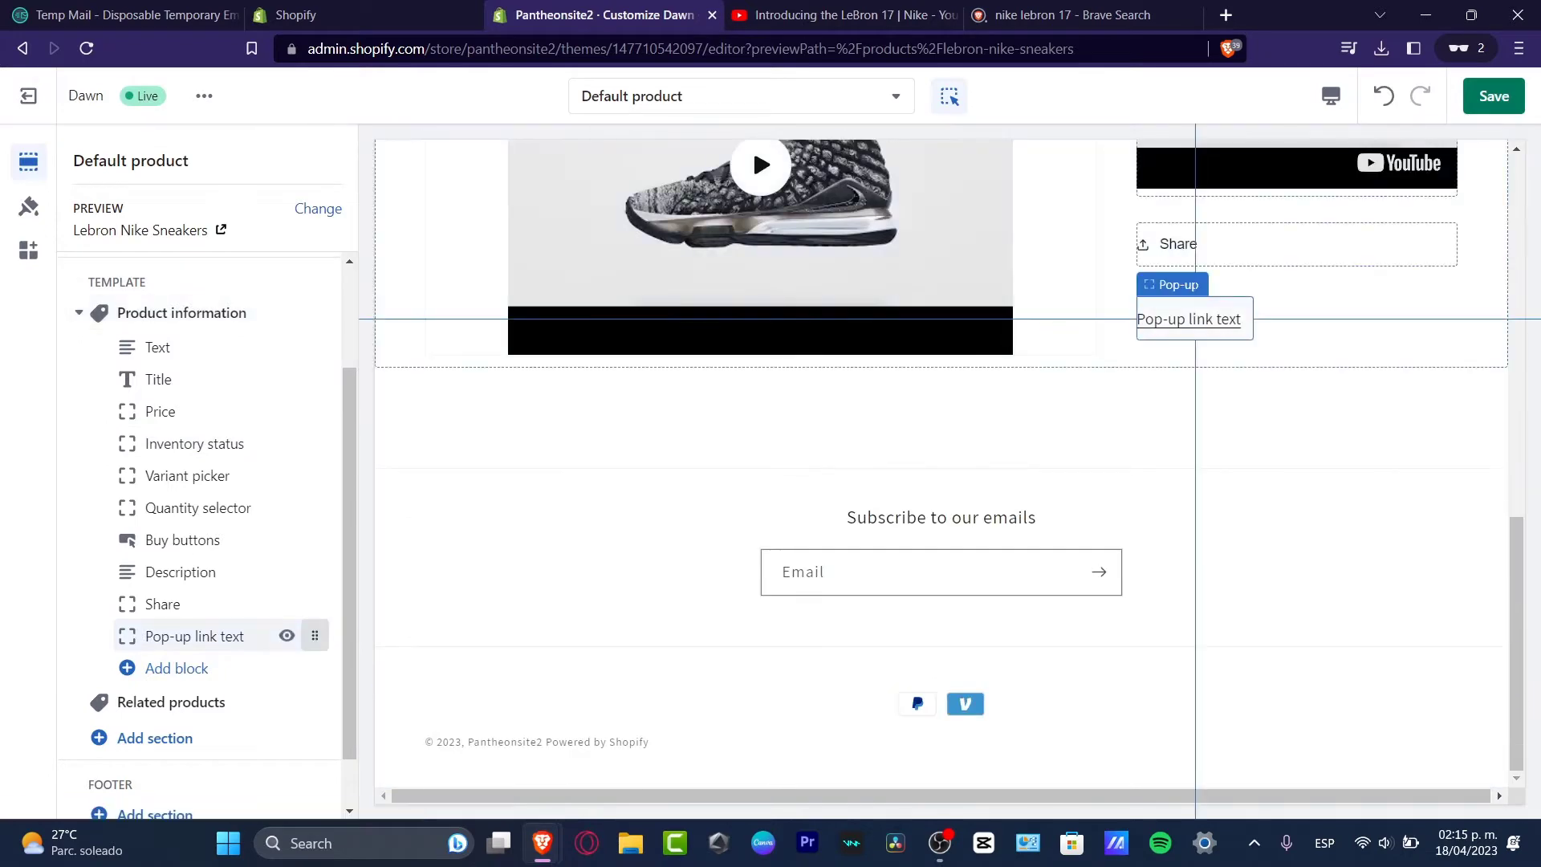
drag(315, 635, 323, 539)
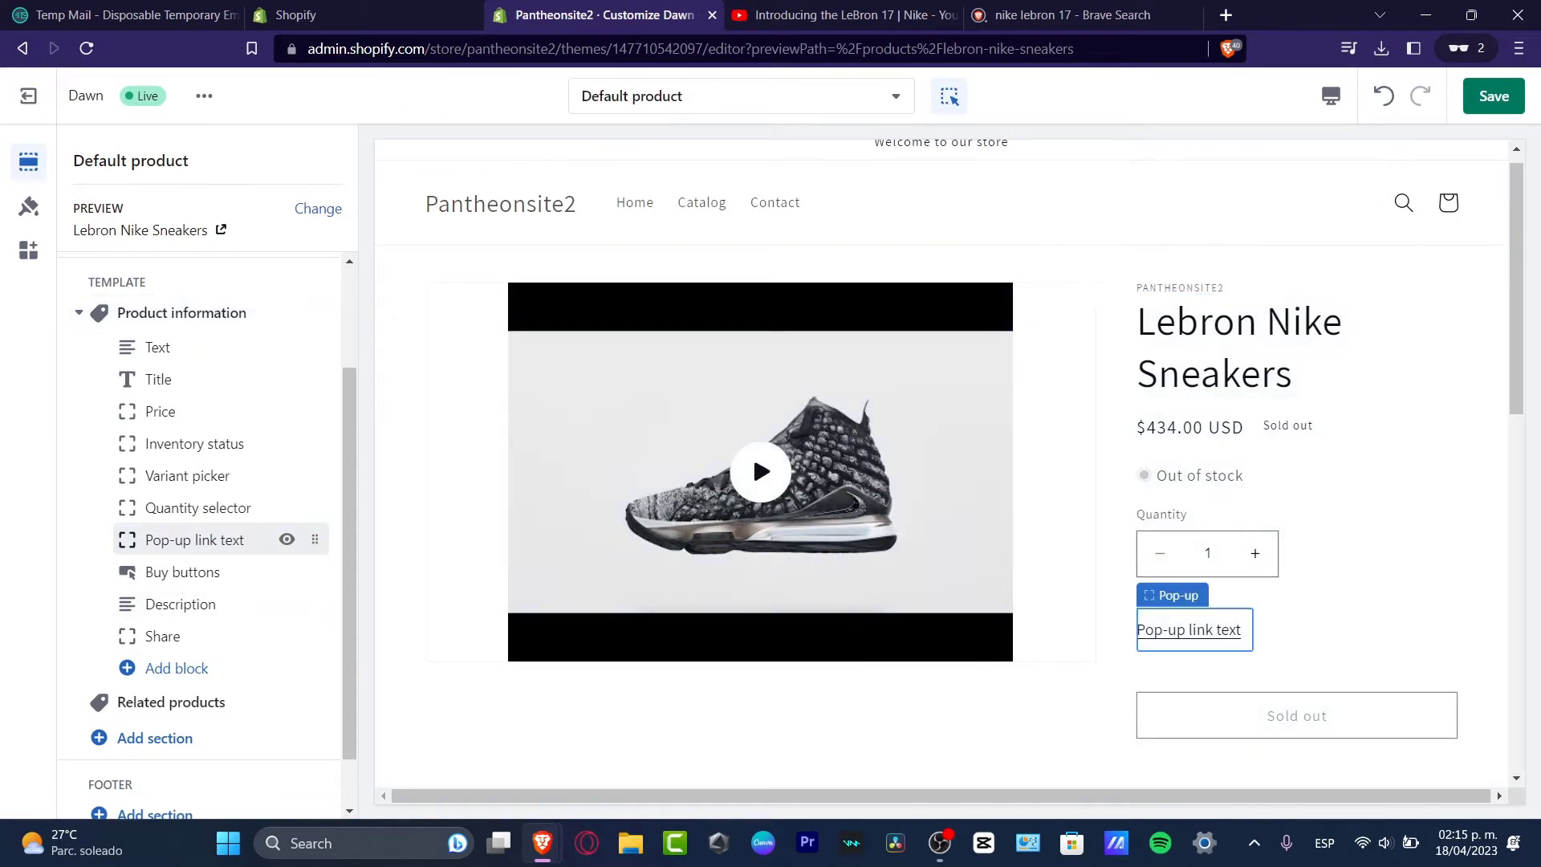
click(1180, 629)
click(199, 250)
key(ctrl+a)
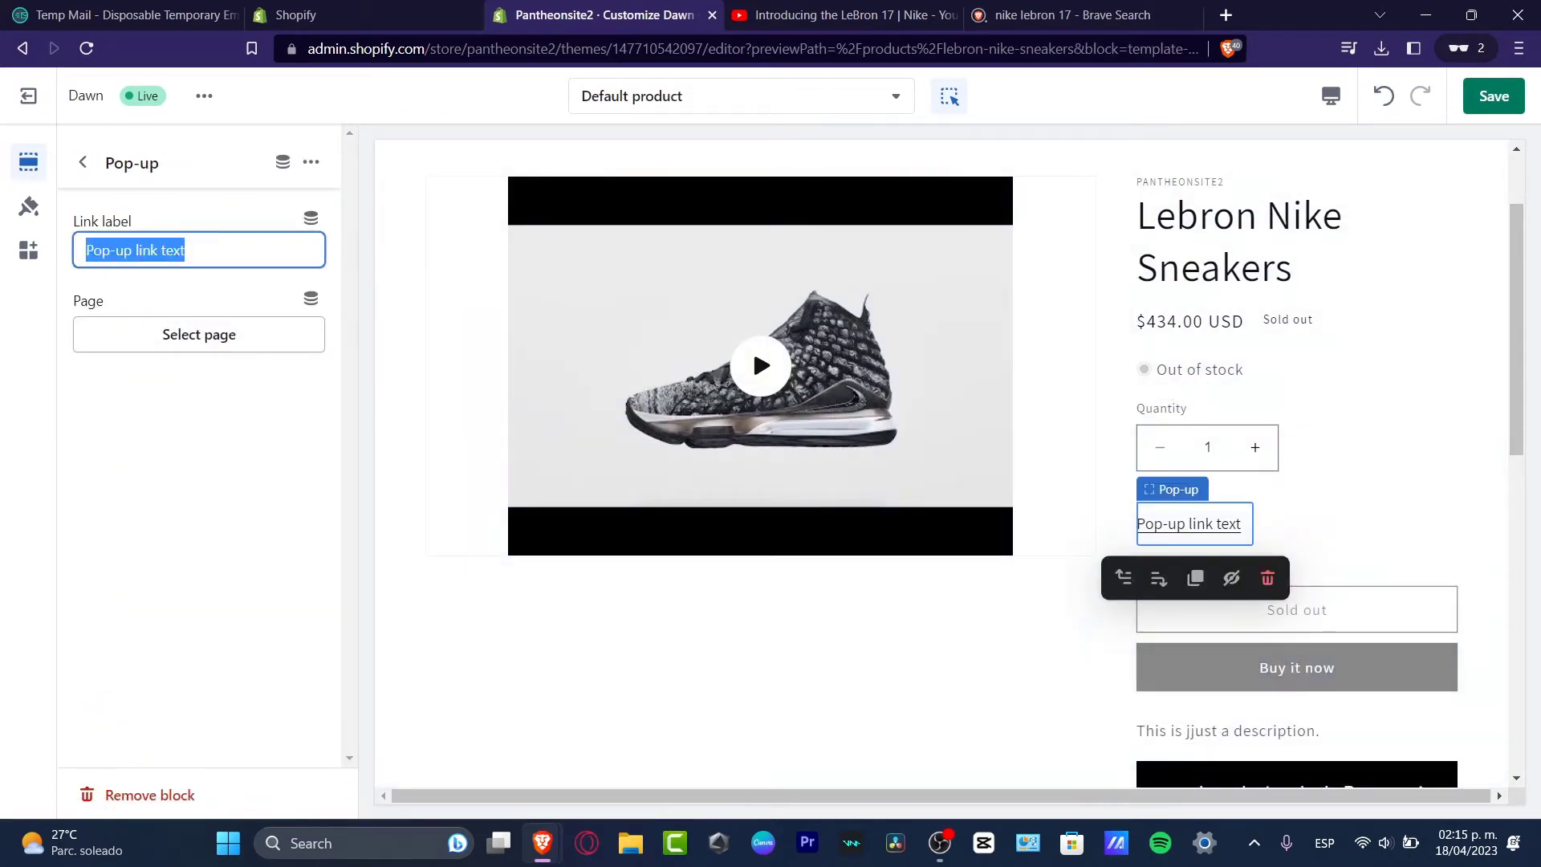
text(Subs)
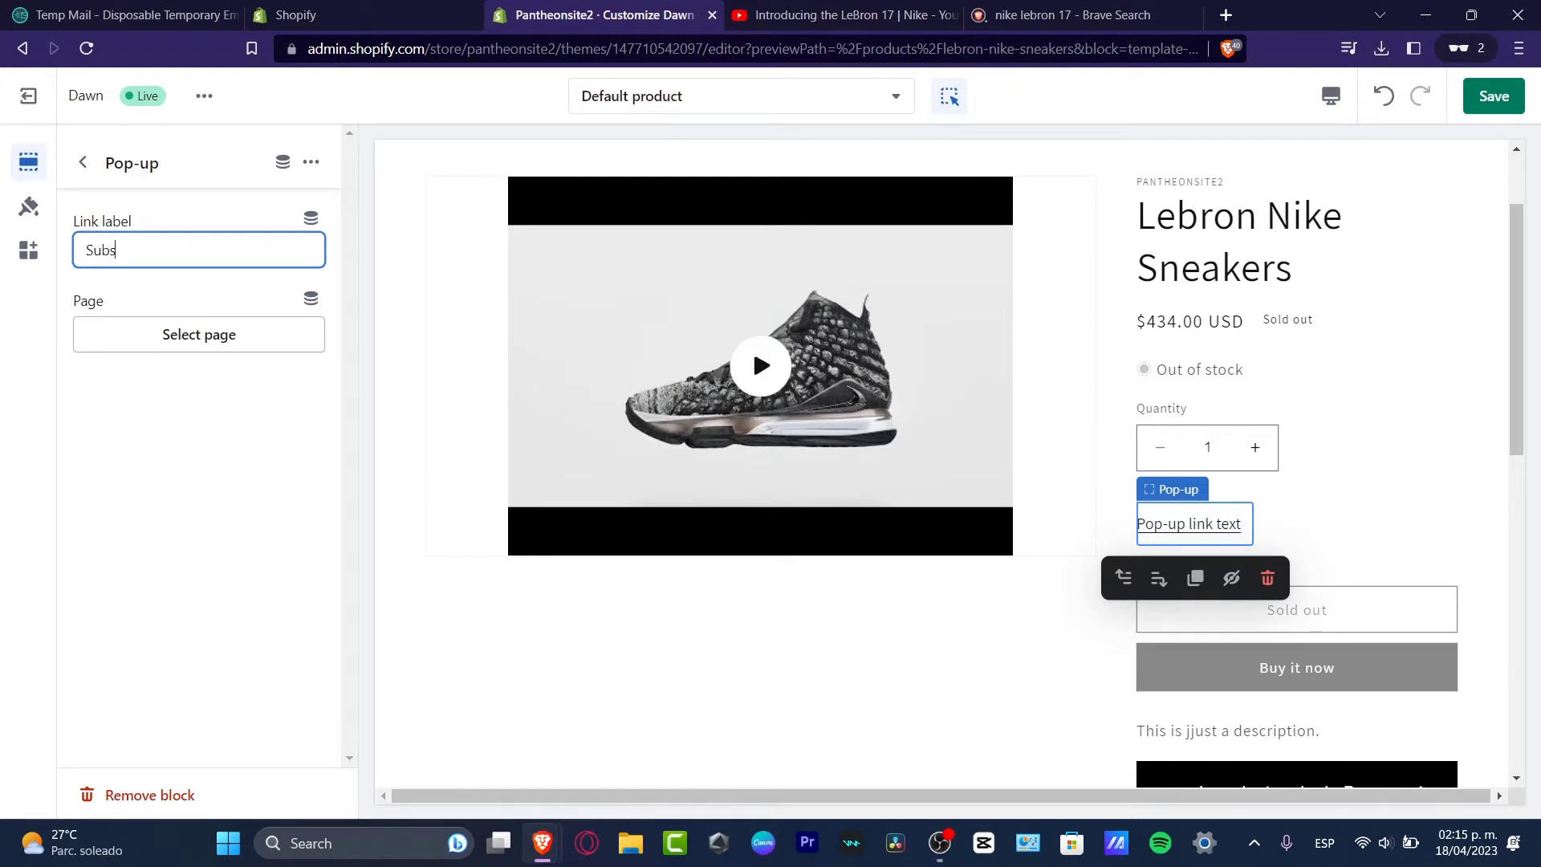
text(cribe to learn more about your product.)
Link the pop-up to the Contact page
click(199, 334)
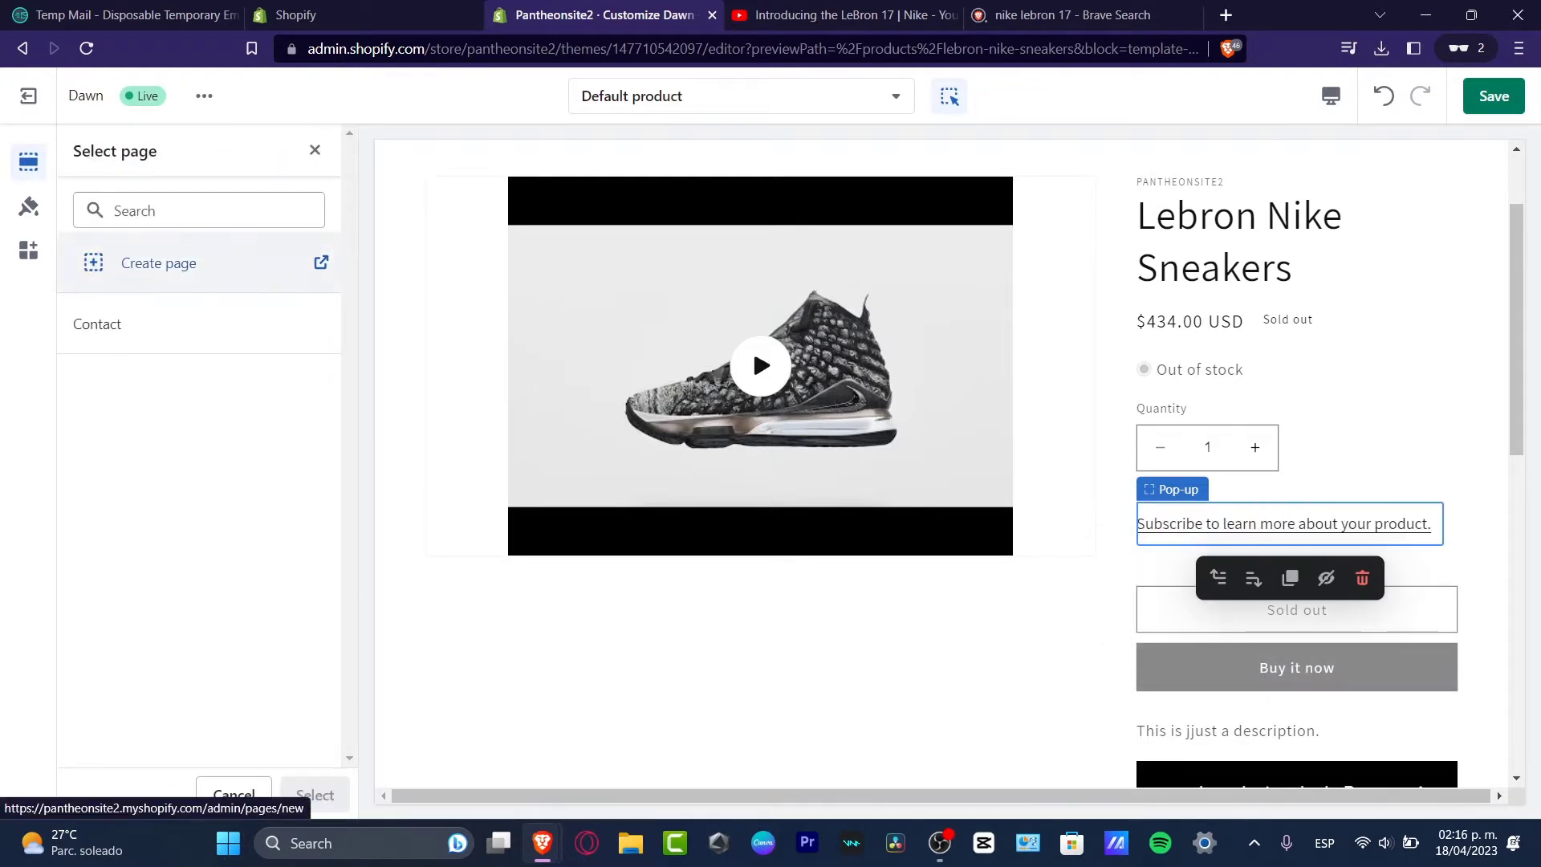
click(199, 263)
click(531, 16)
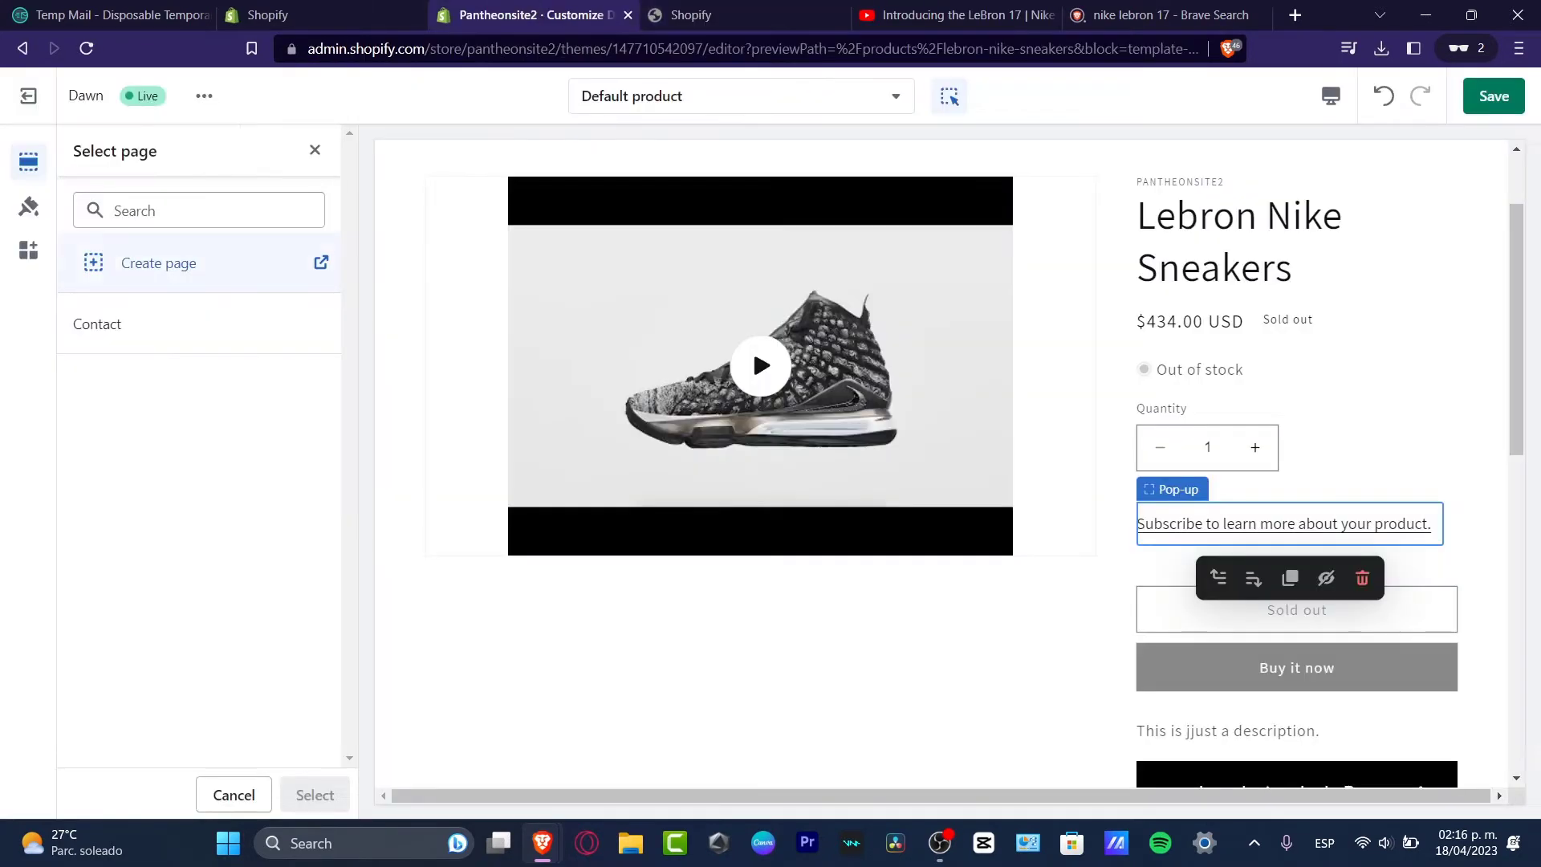
click(199, 324)
click(315, 795)
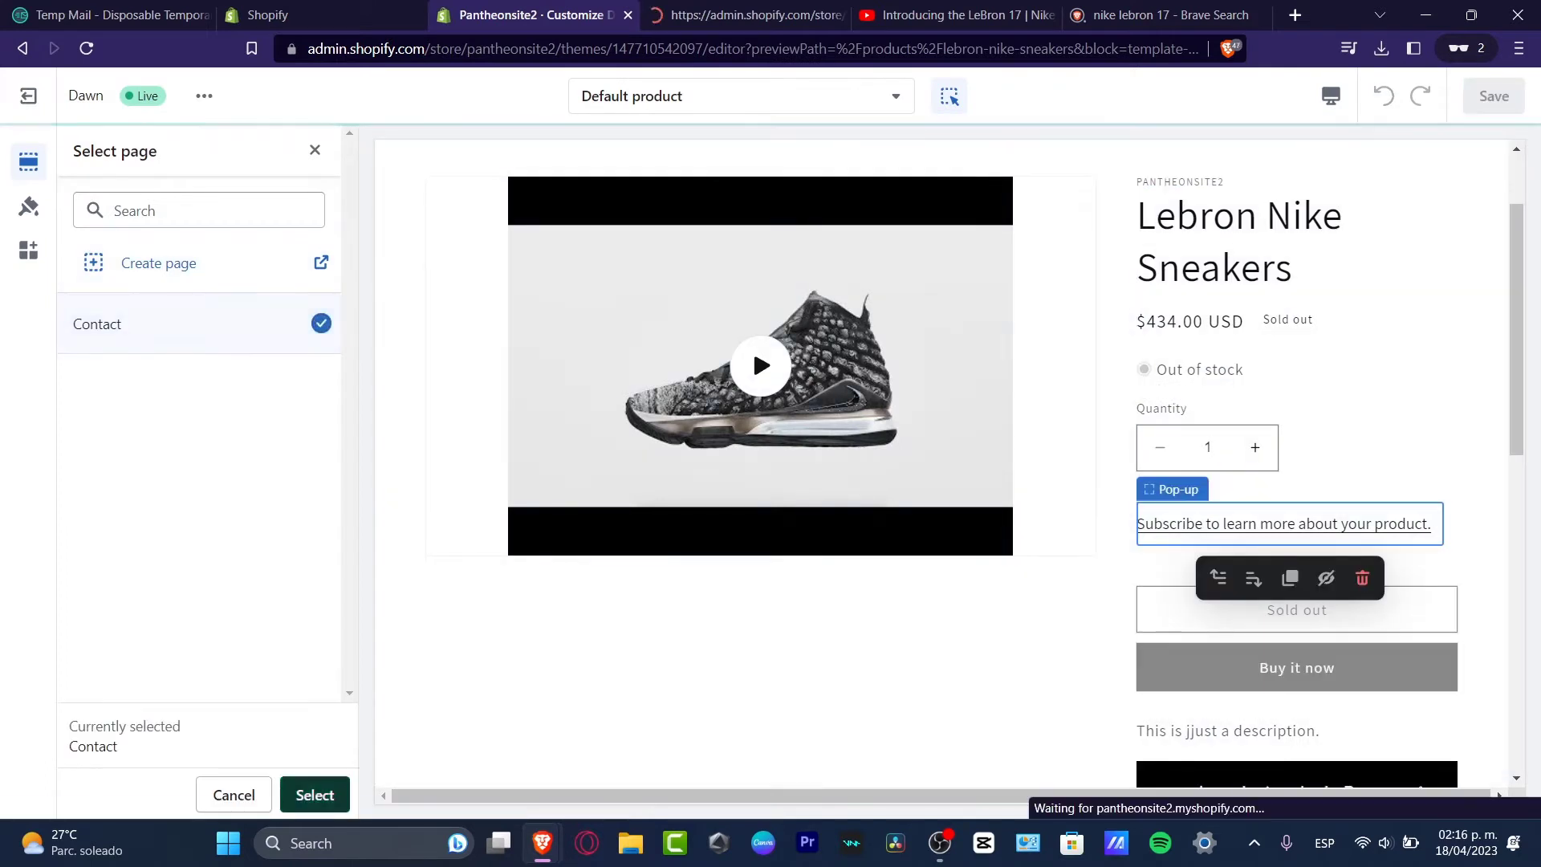
key(Return)
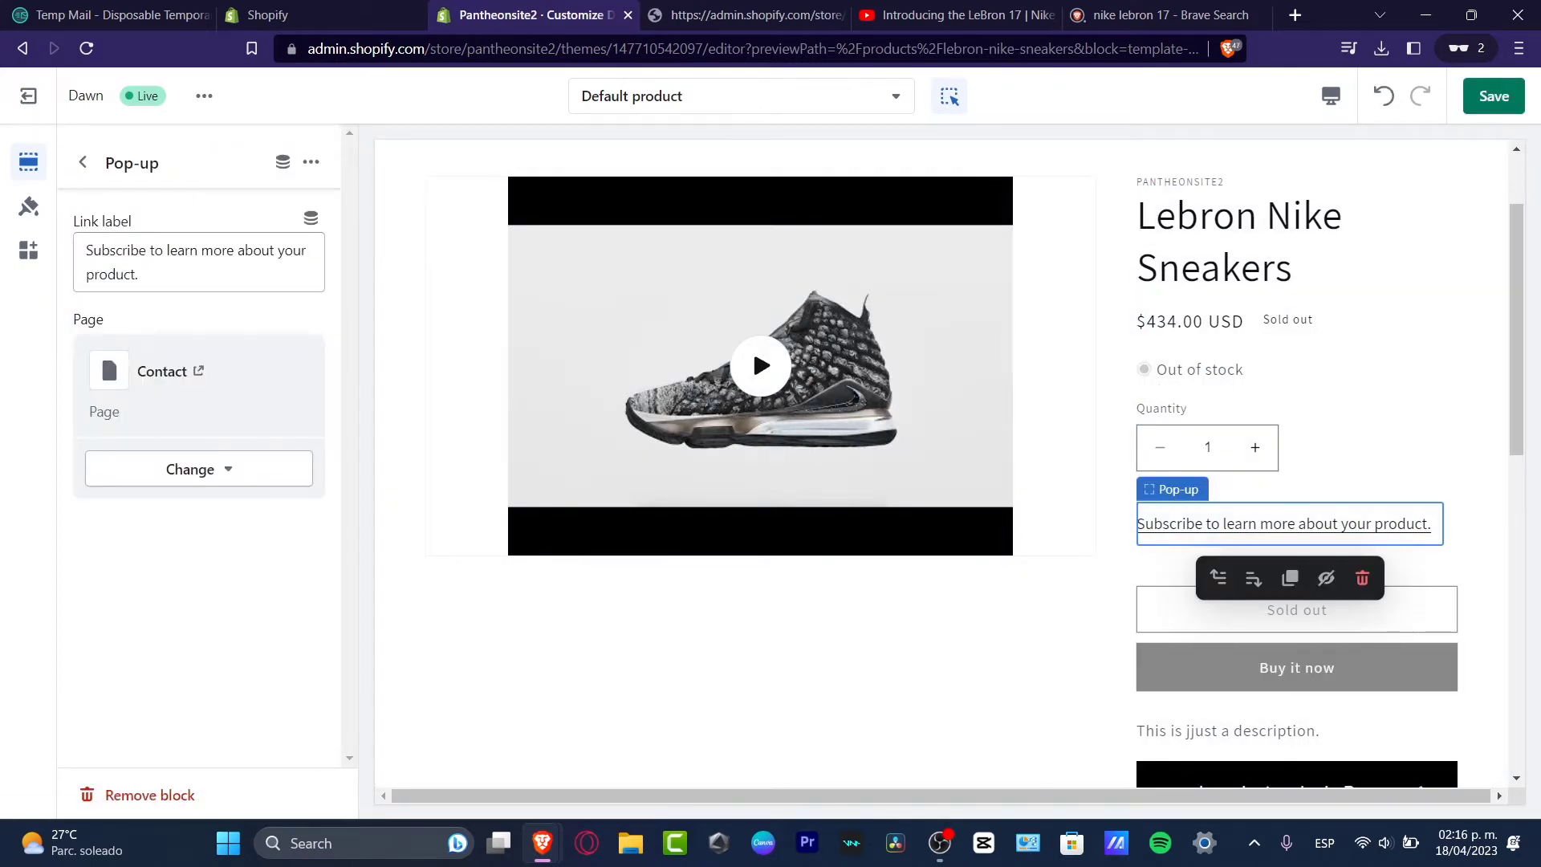
Reselect the Product information section and save the theme changes
scroll(1268, 642, down, 3)
scroll(1268, 642, up, 3)
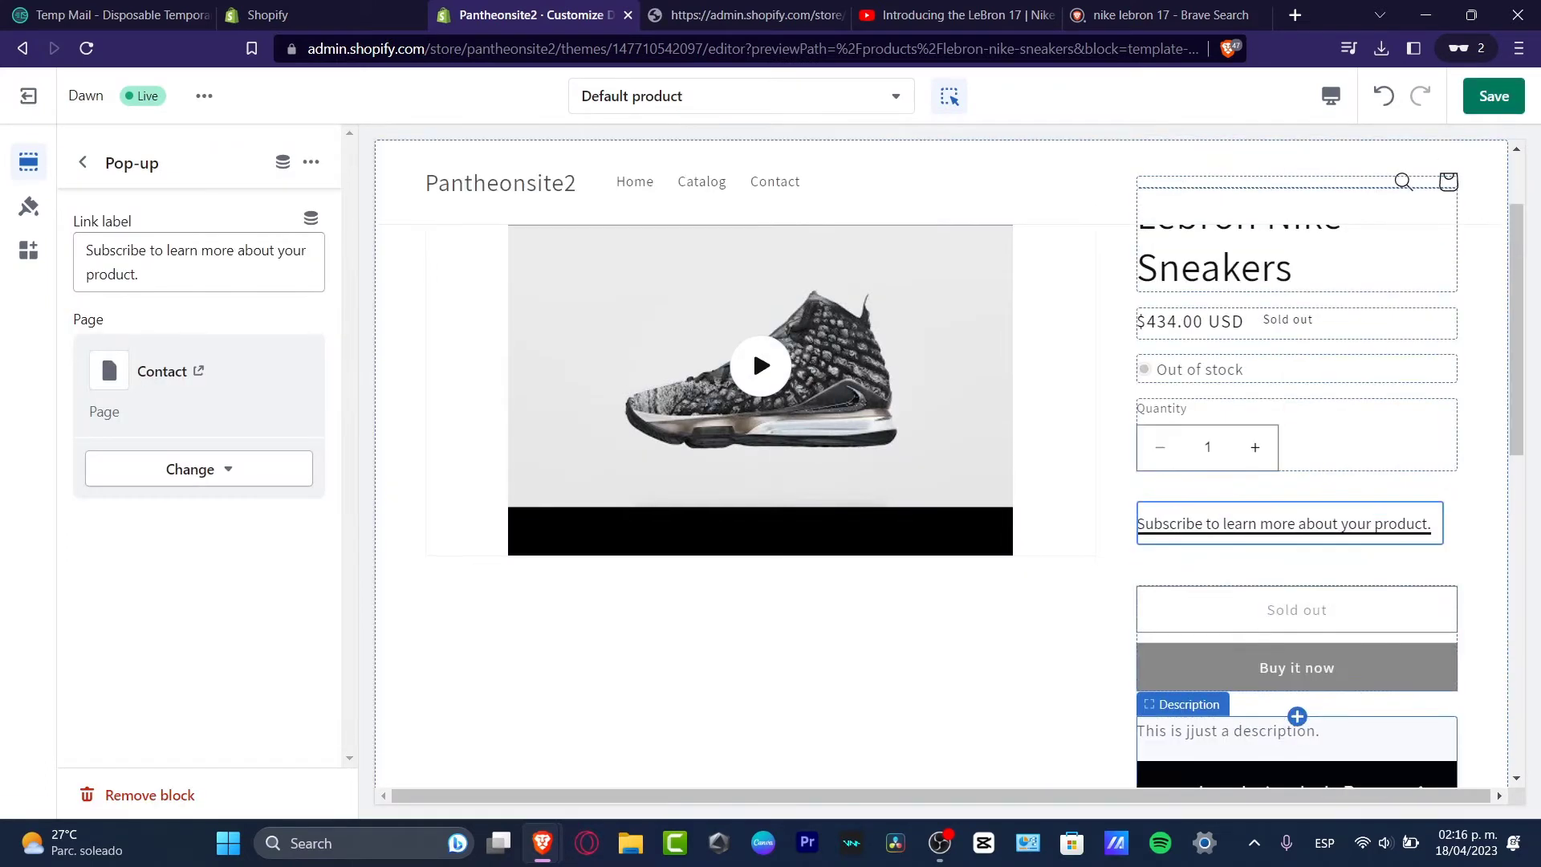
click(1004, 626)
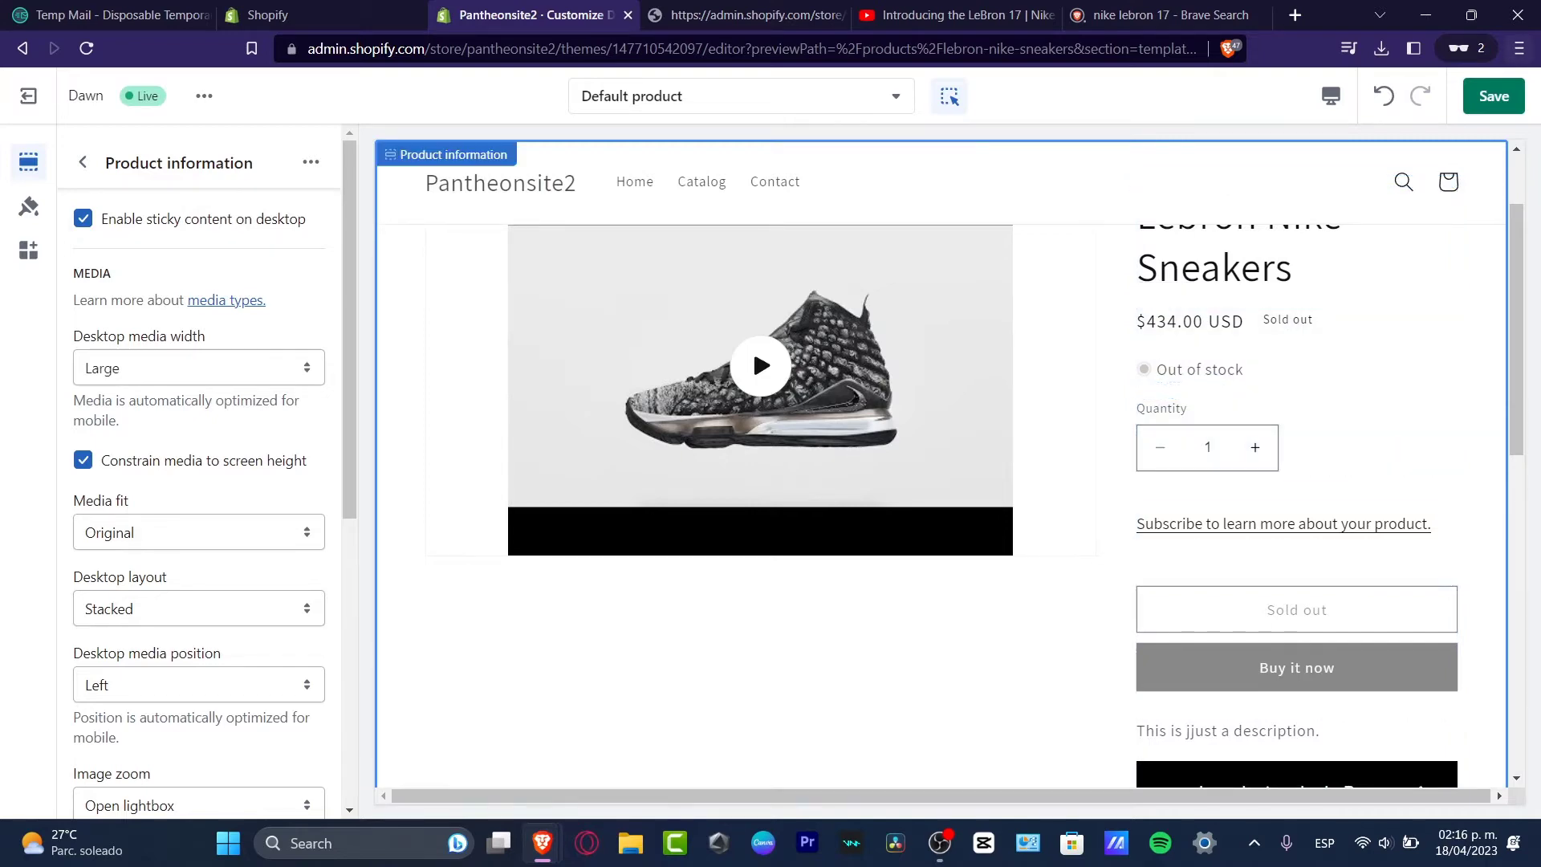
click(1494, 96)
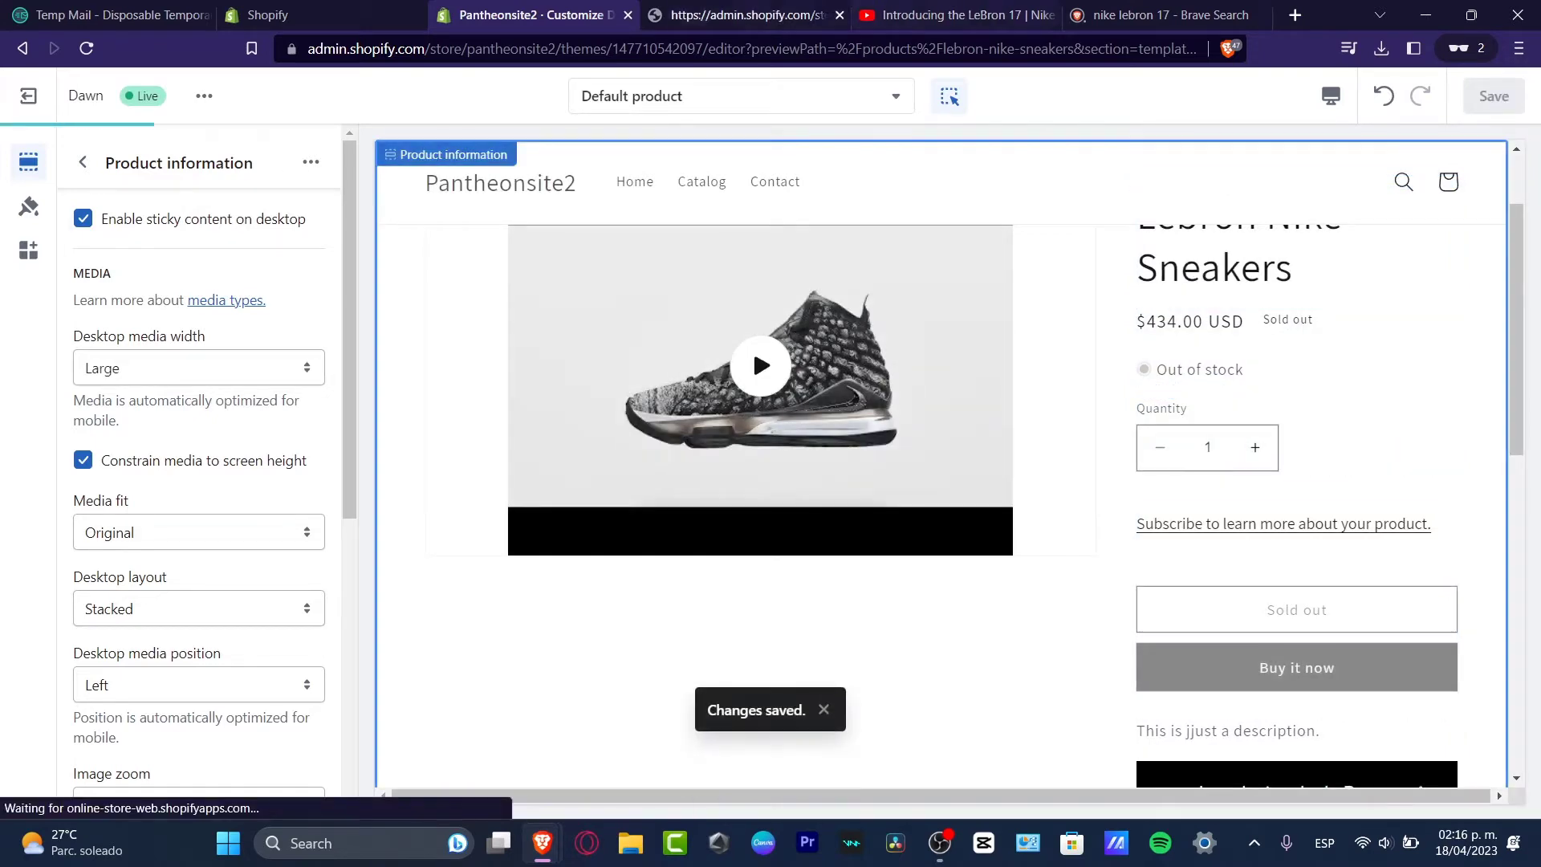
Go to admin Settings > Custom data and open the Products metafield definitions
click(265, 14)
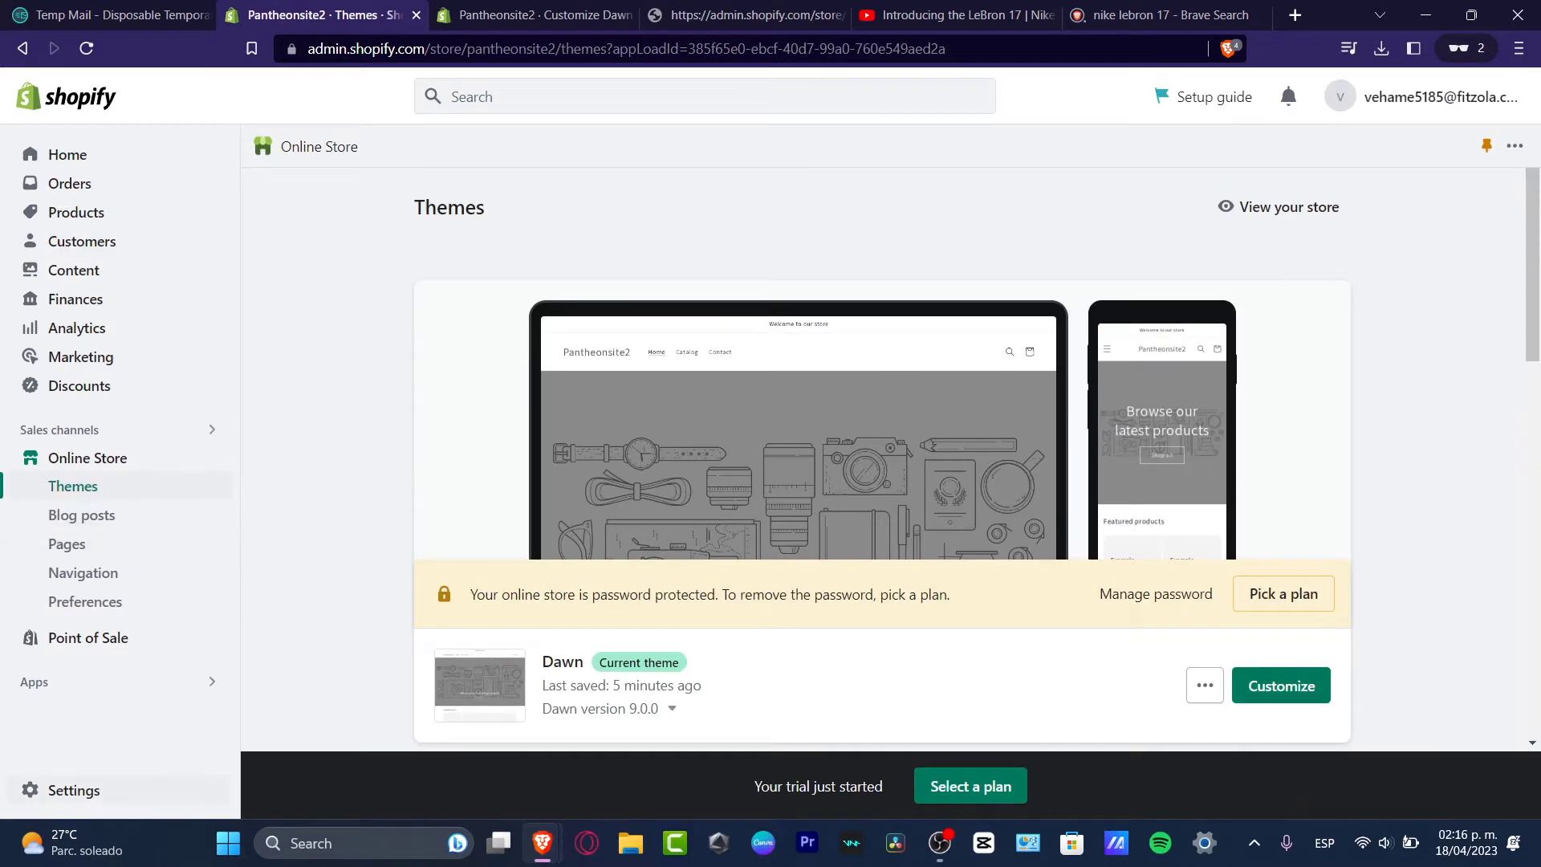
click(74, 790)
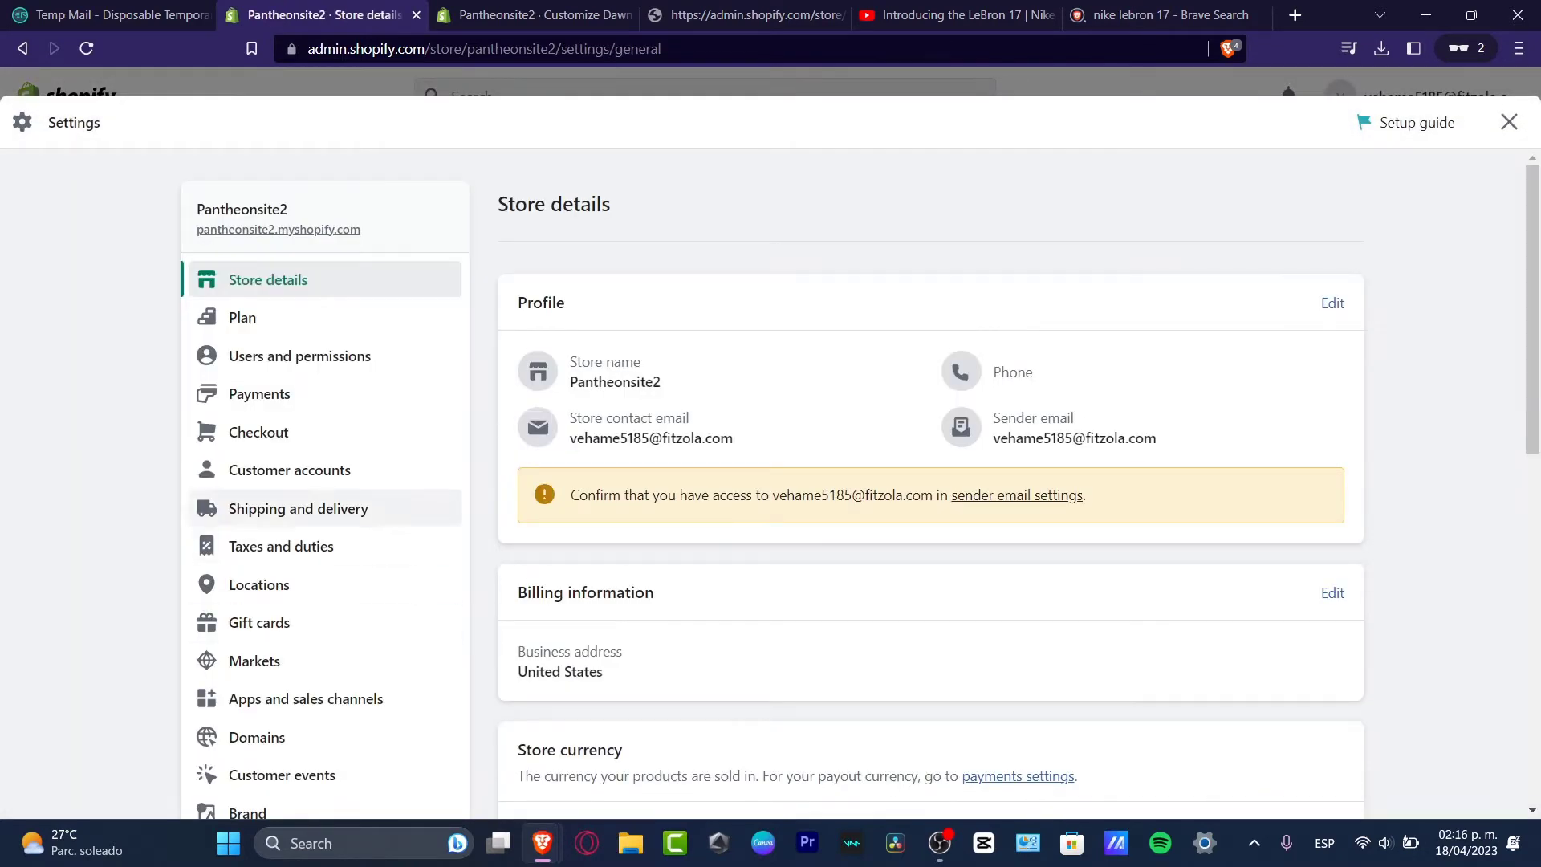
scroll(264, 361, down, 4)
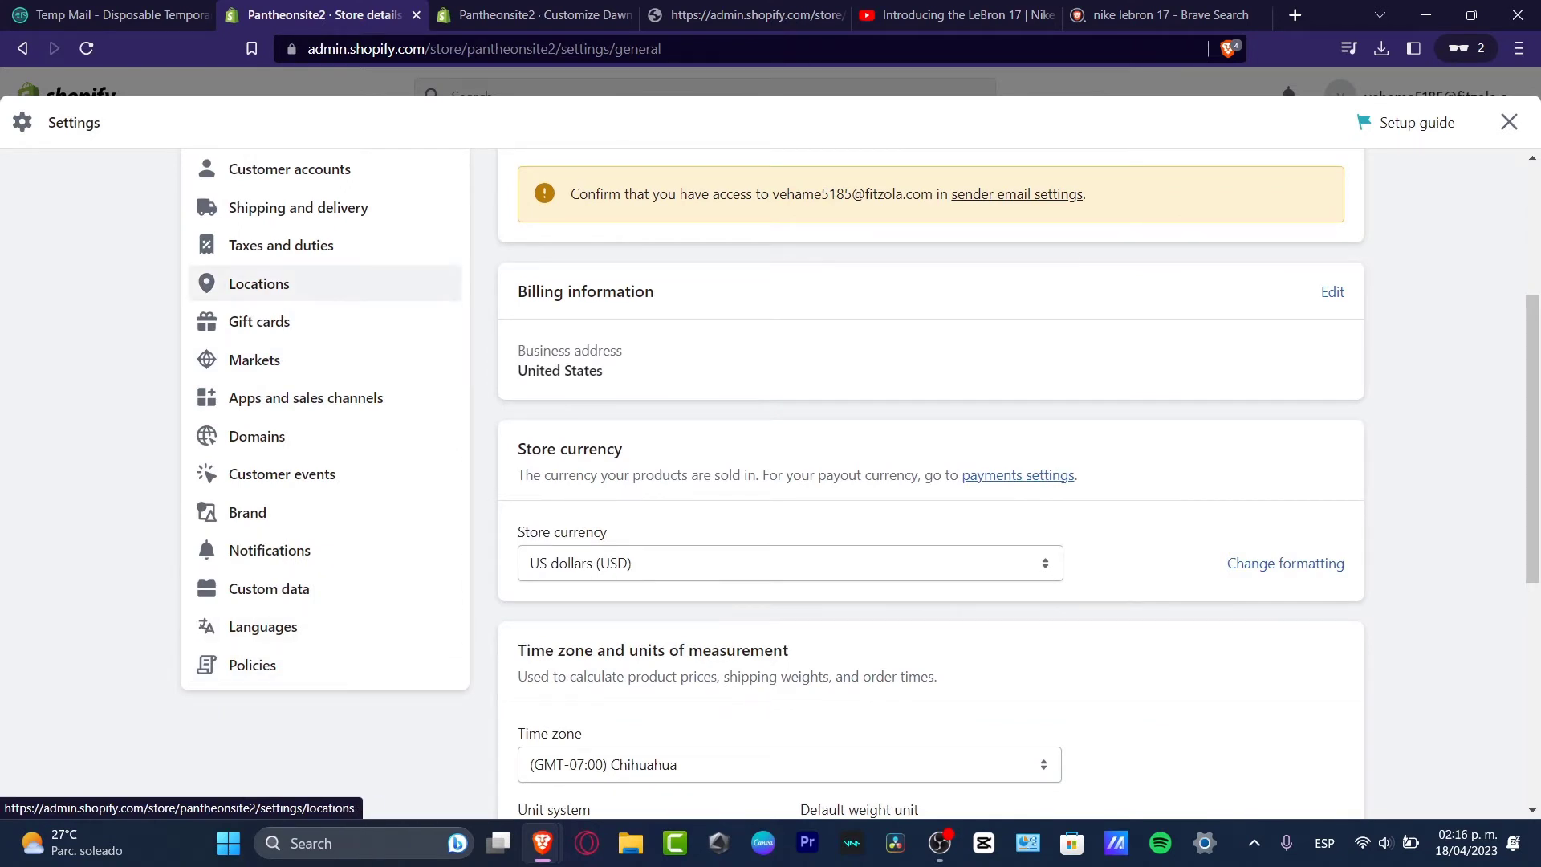
click(268, 588)
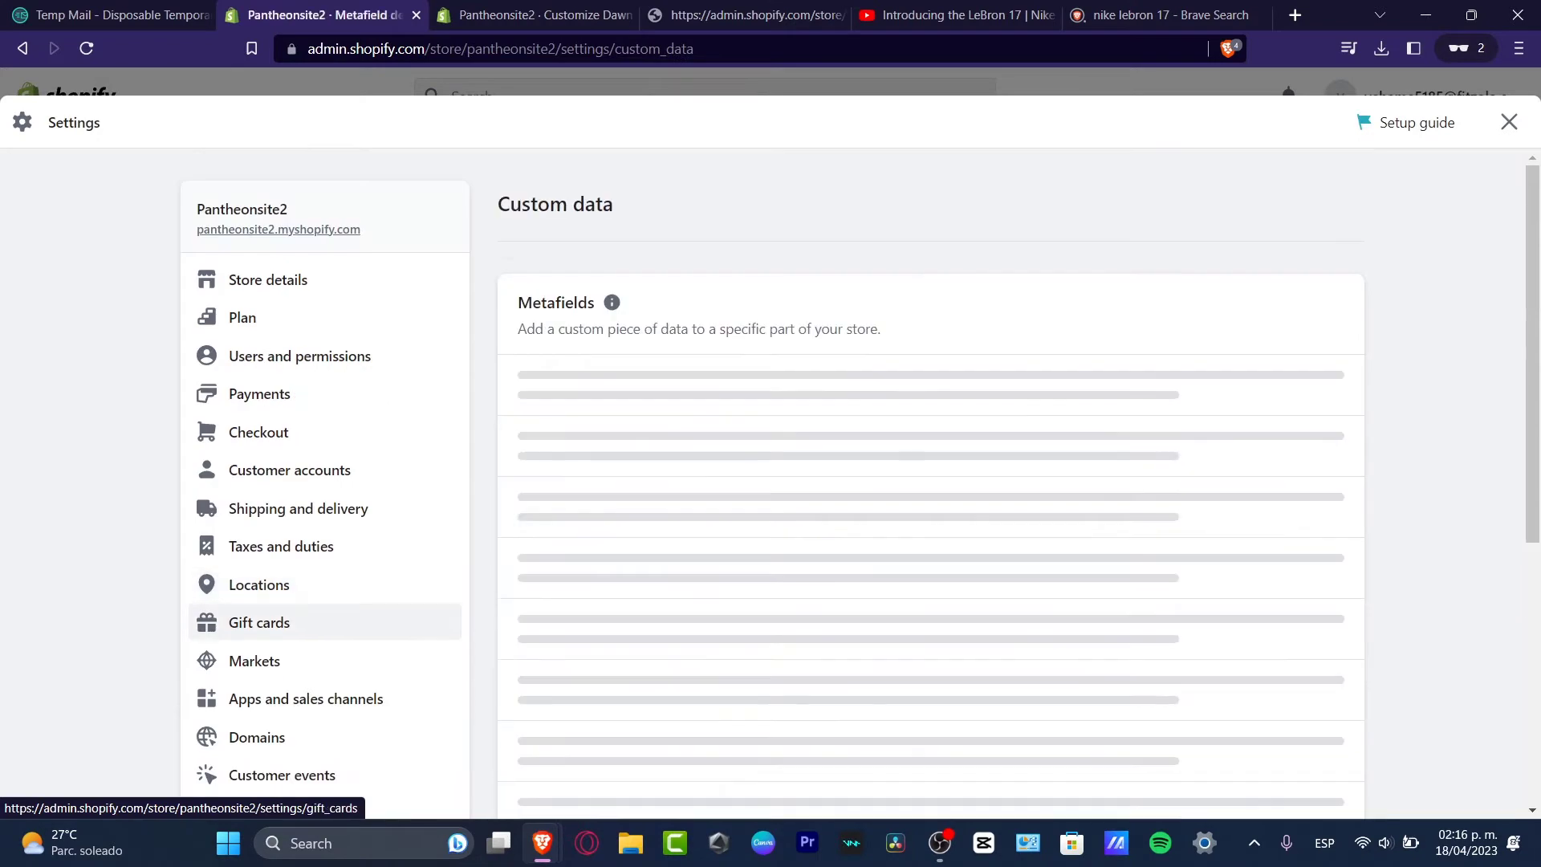
scroll(265, 610, down, 3)
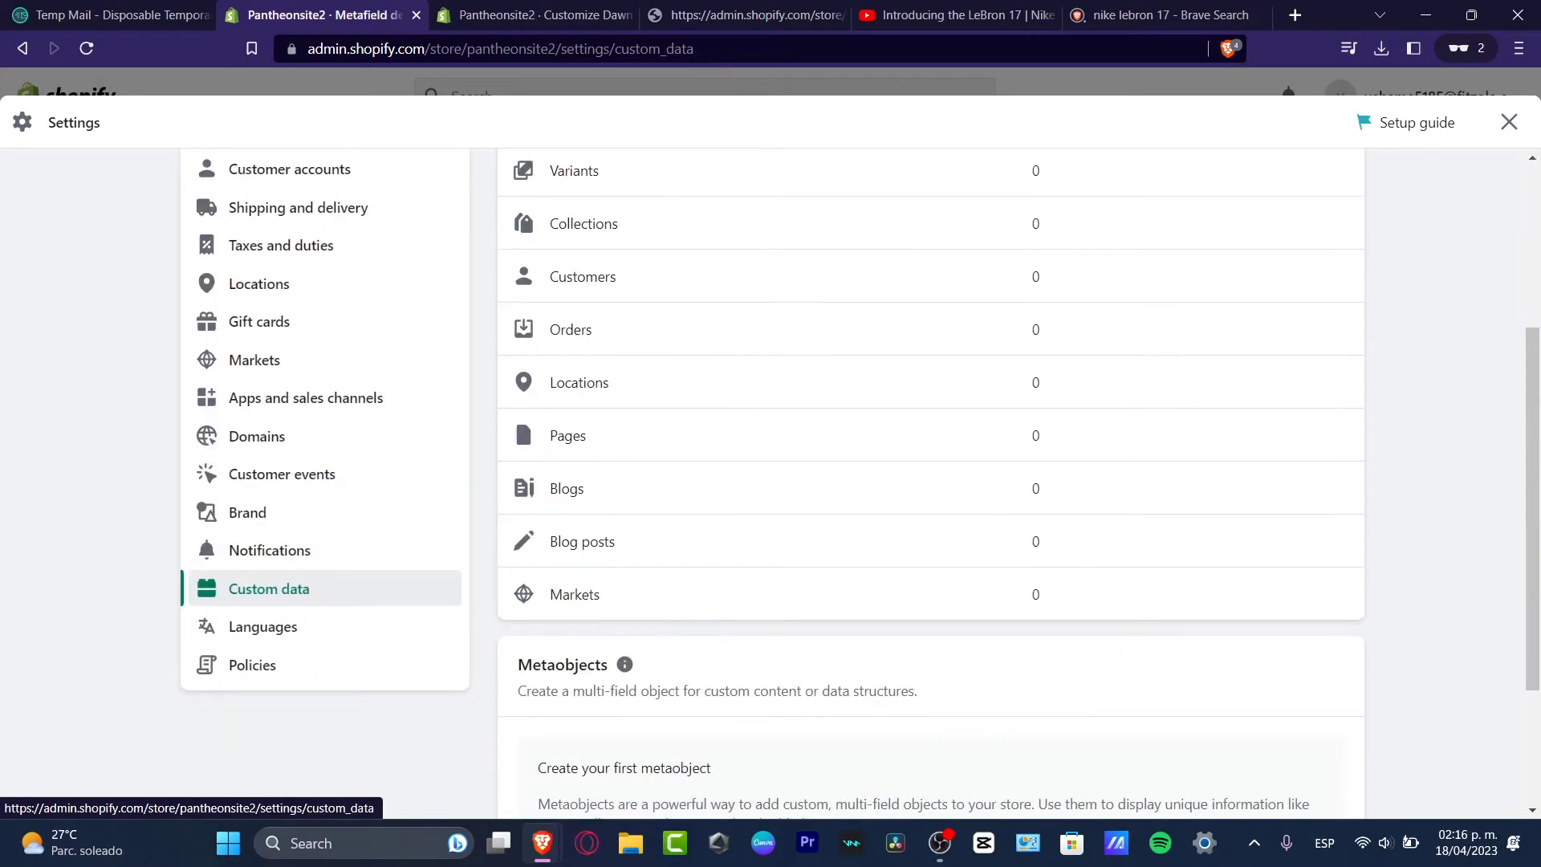
scroll(264, 589, up, 3)
drag(541, 303, 594, 303)
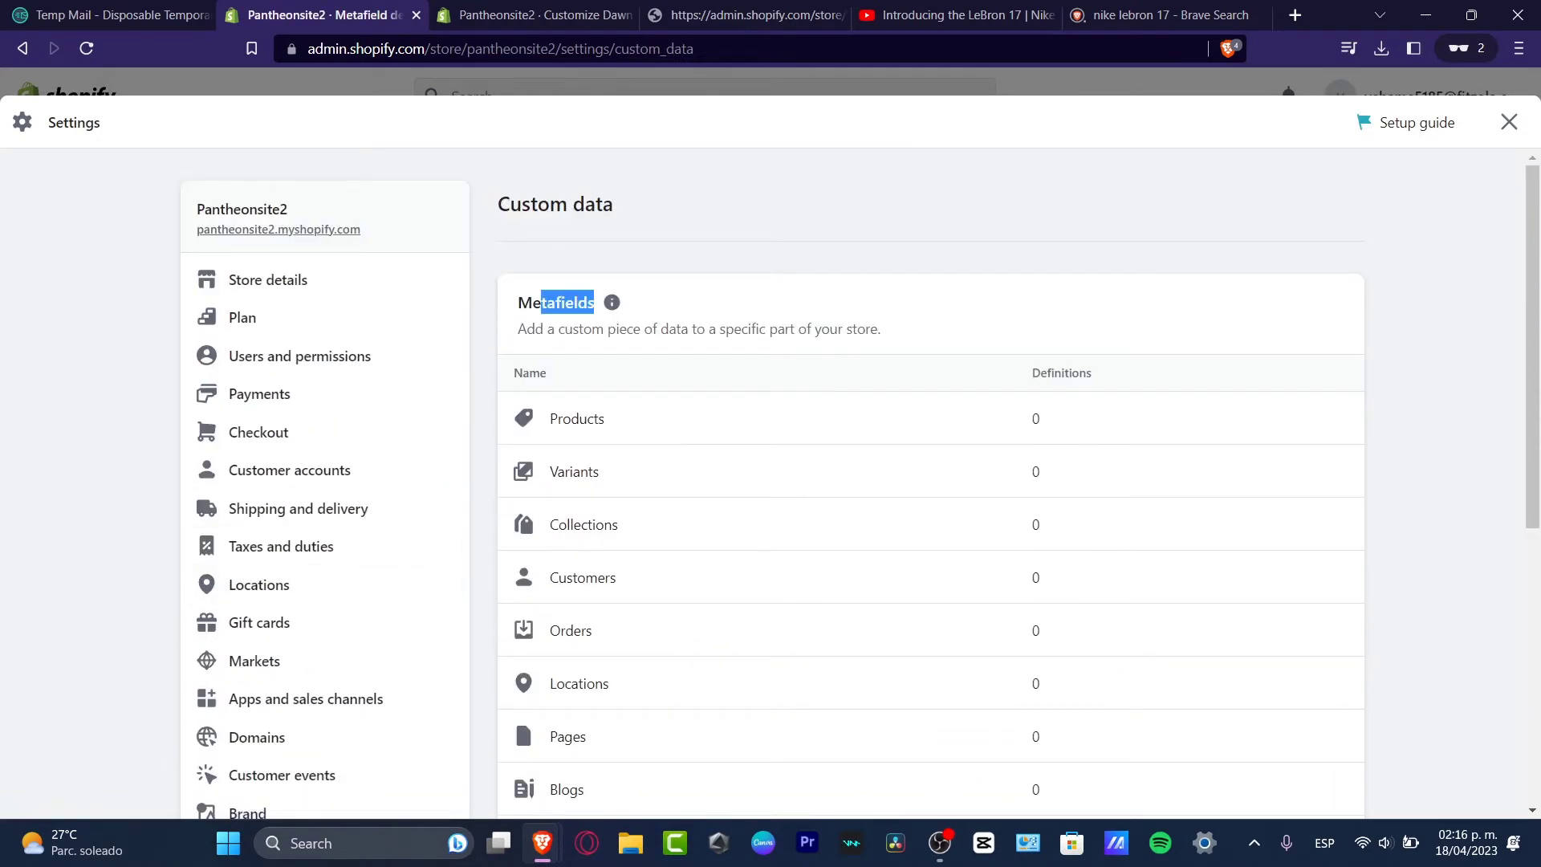
scroll(931, 481, down, 5)
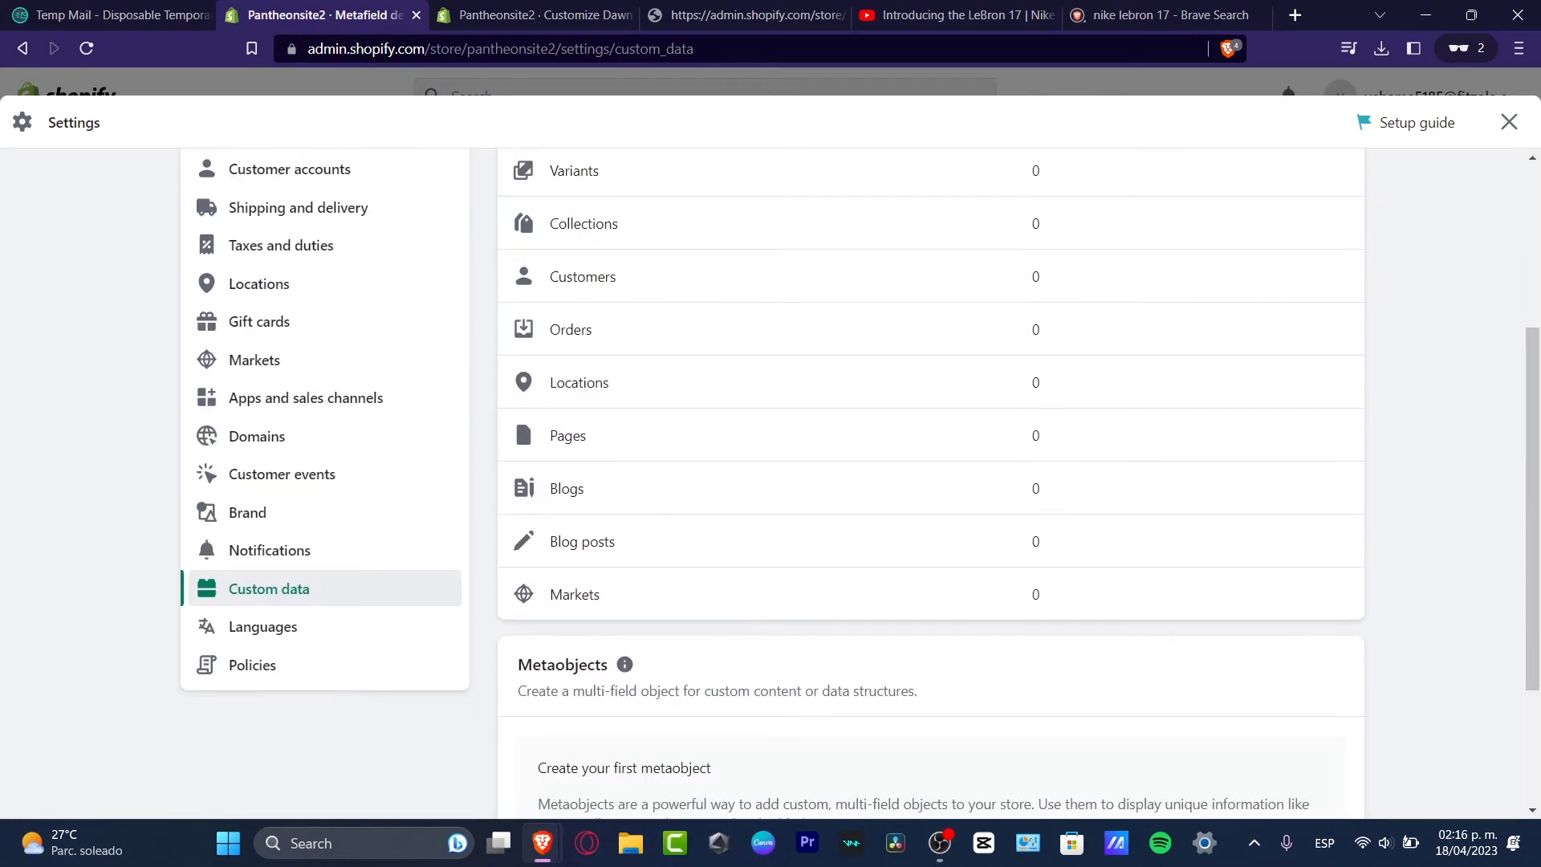
scroll(770, 482, up, 3)
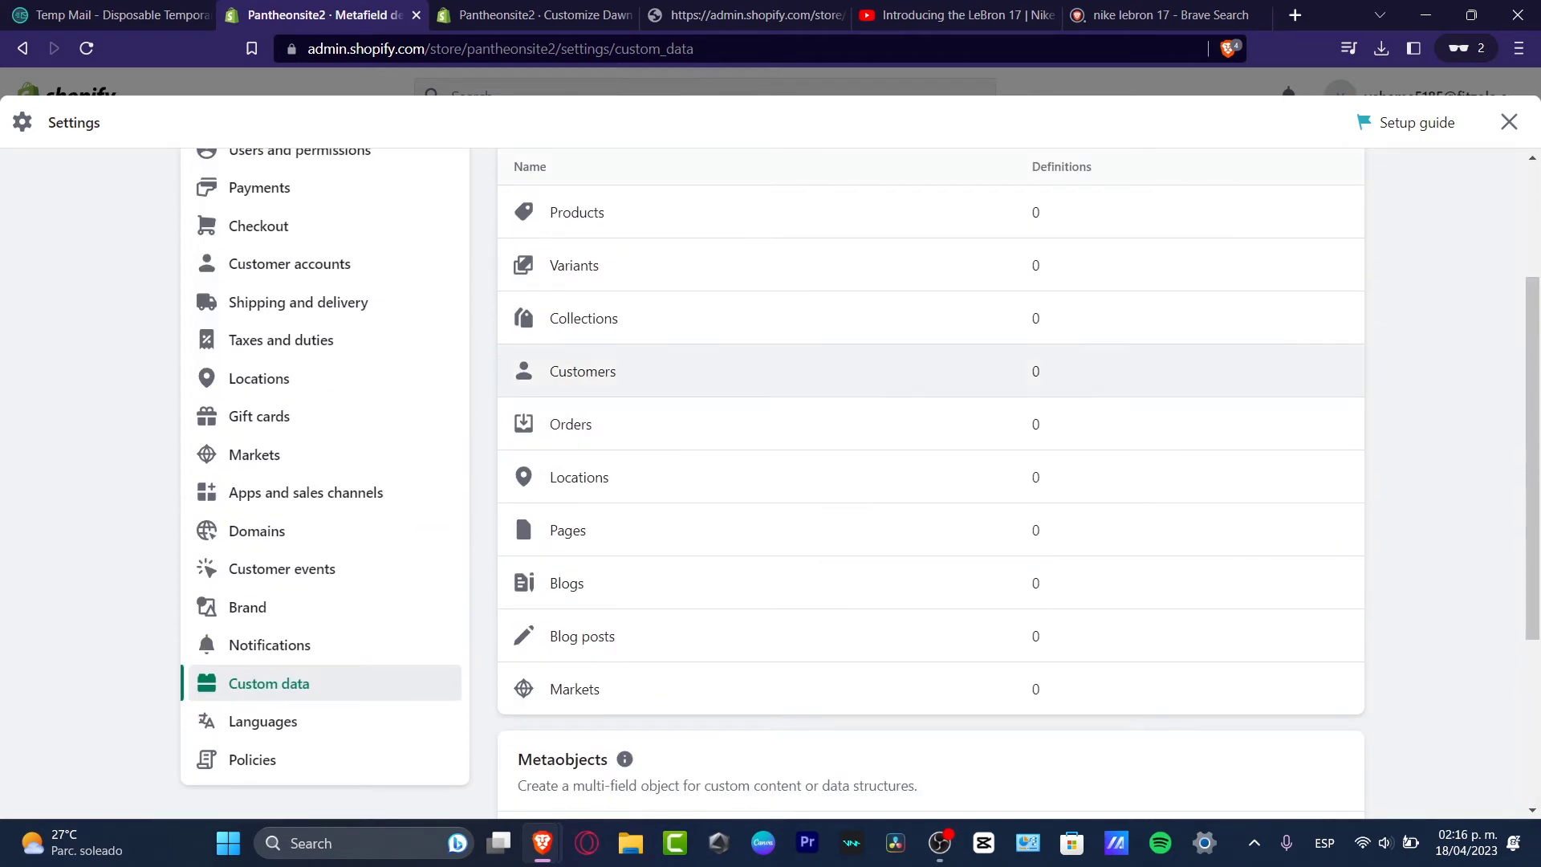
click(578, 212)
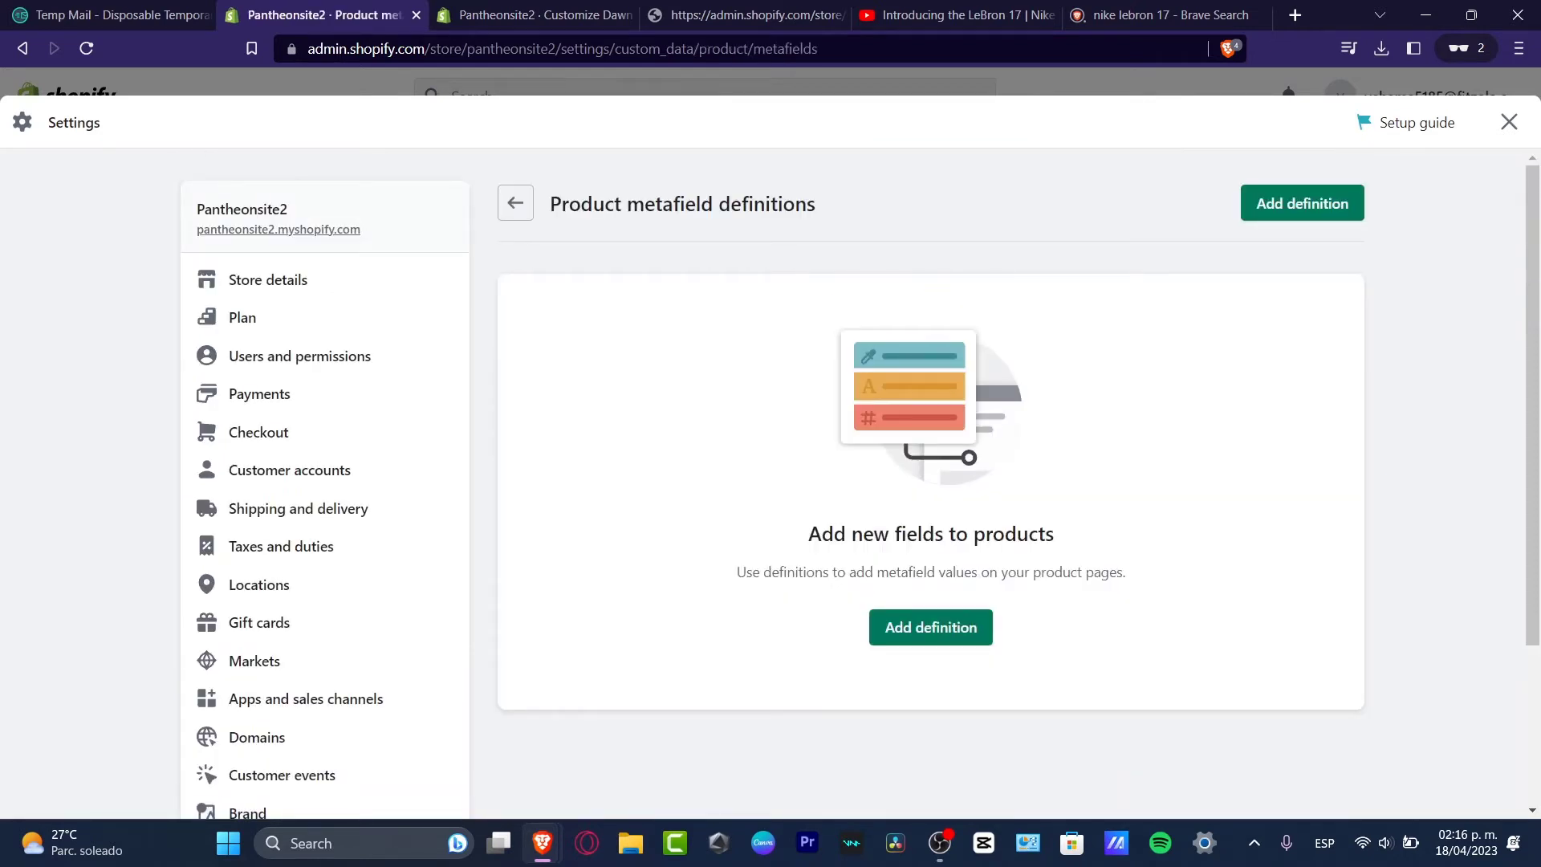
Create the standard ISBN product metafield definition from the name suggestions and save it
click(931, 627)
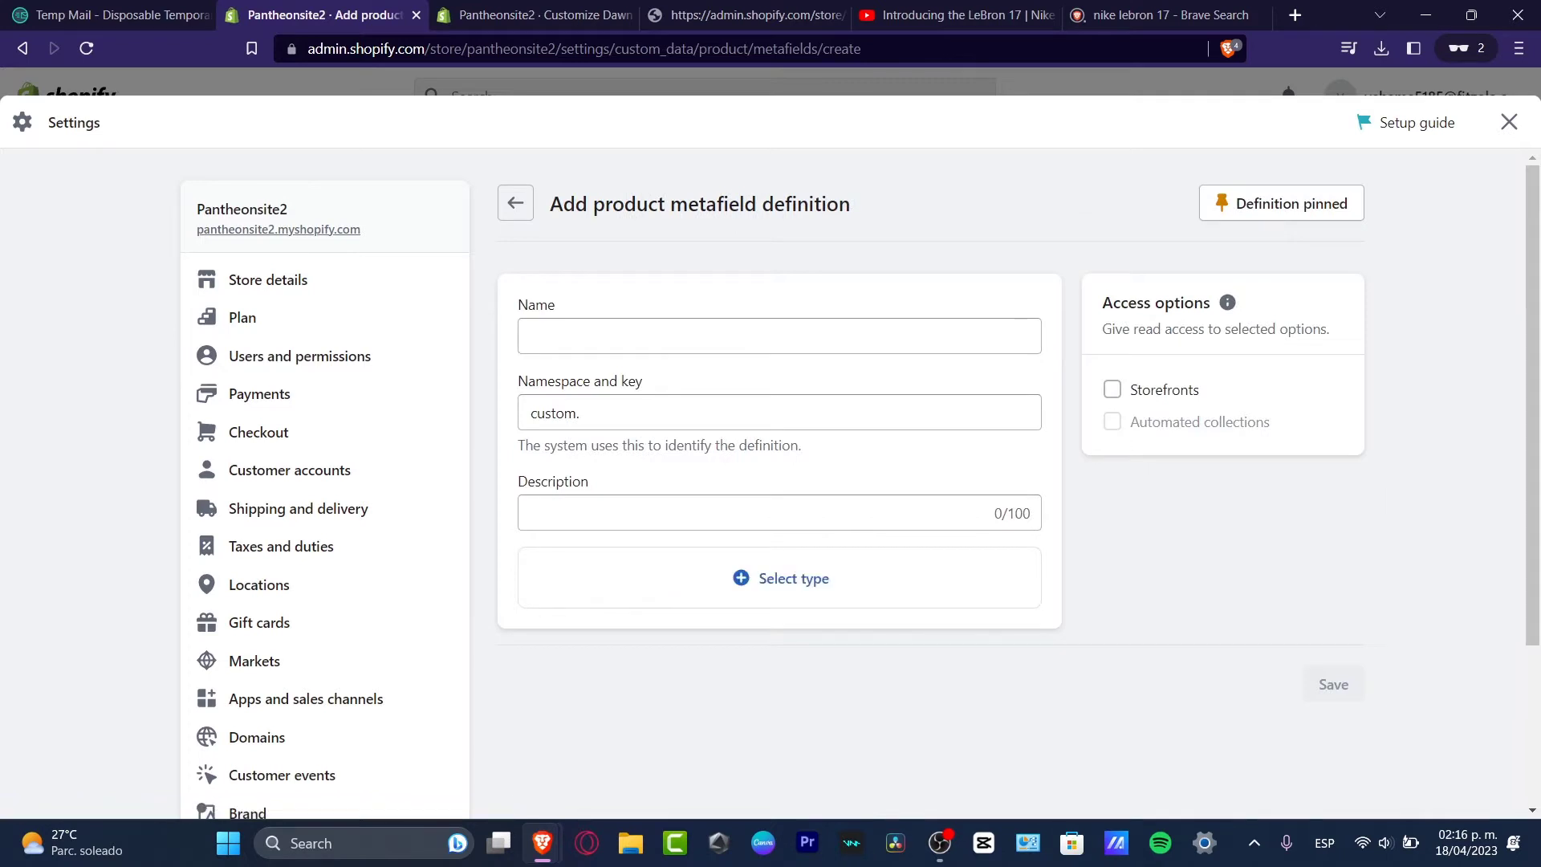
click(778, 336)
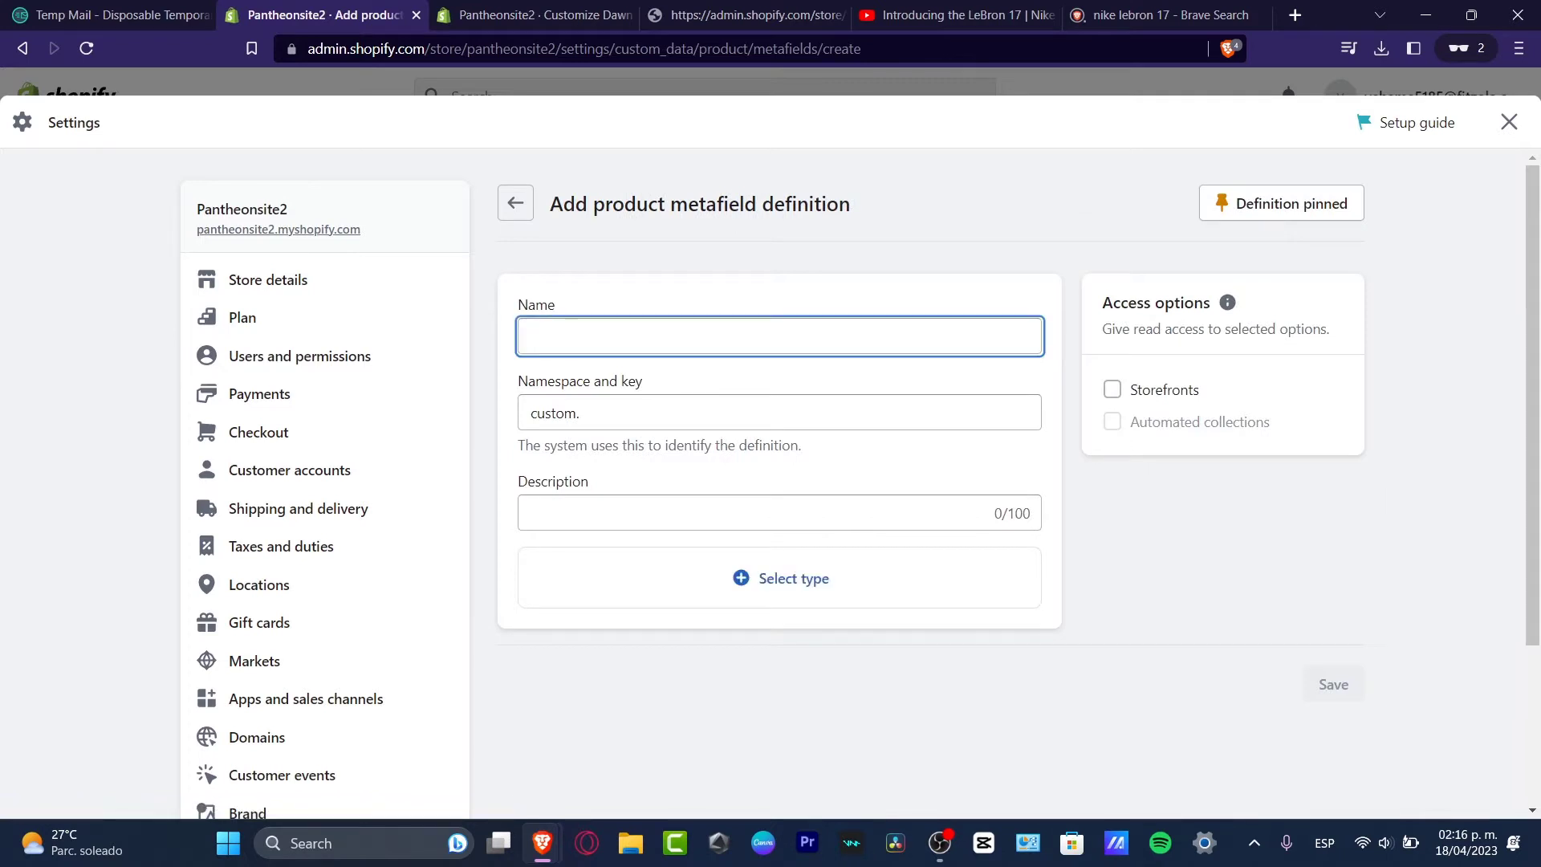
click(778, 412)
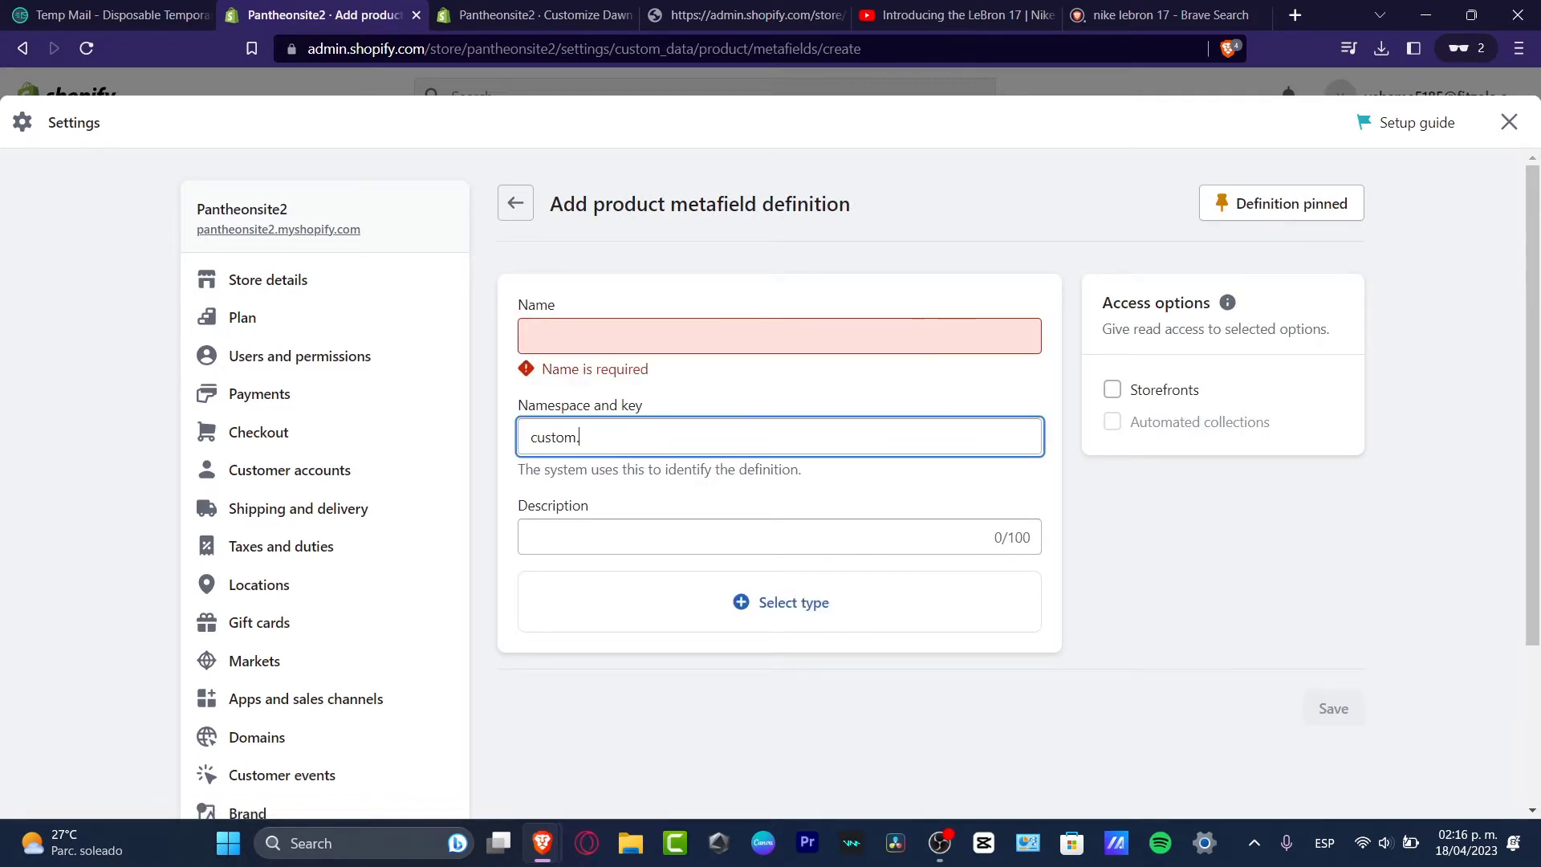
click(778, 537)
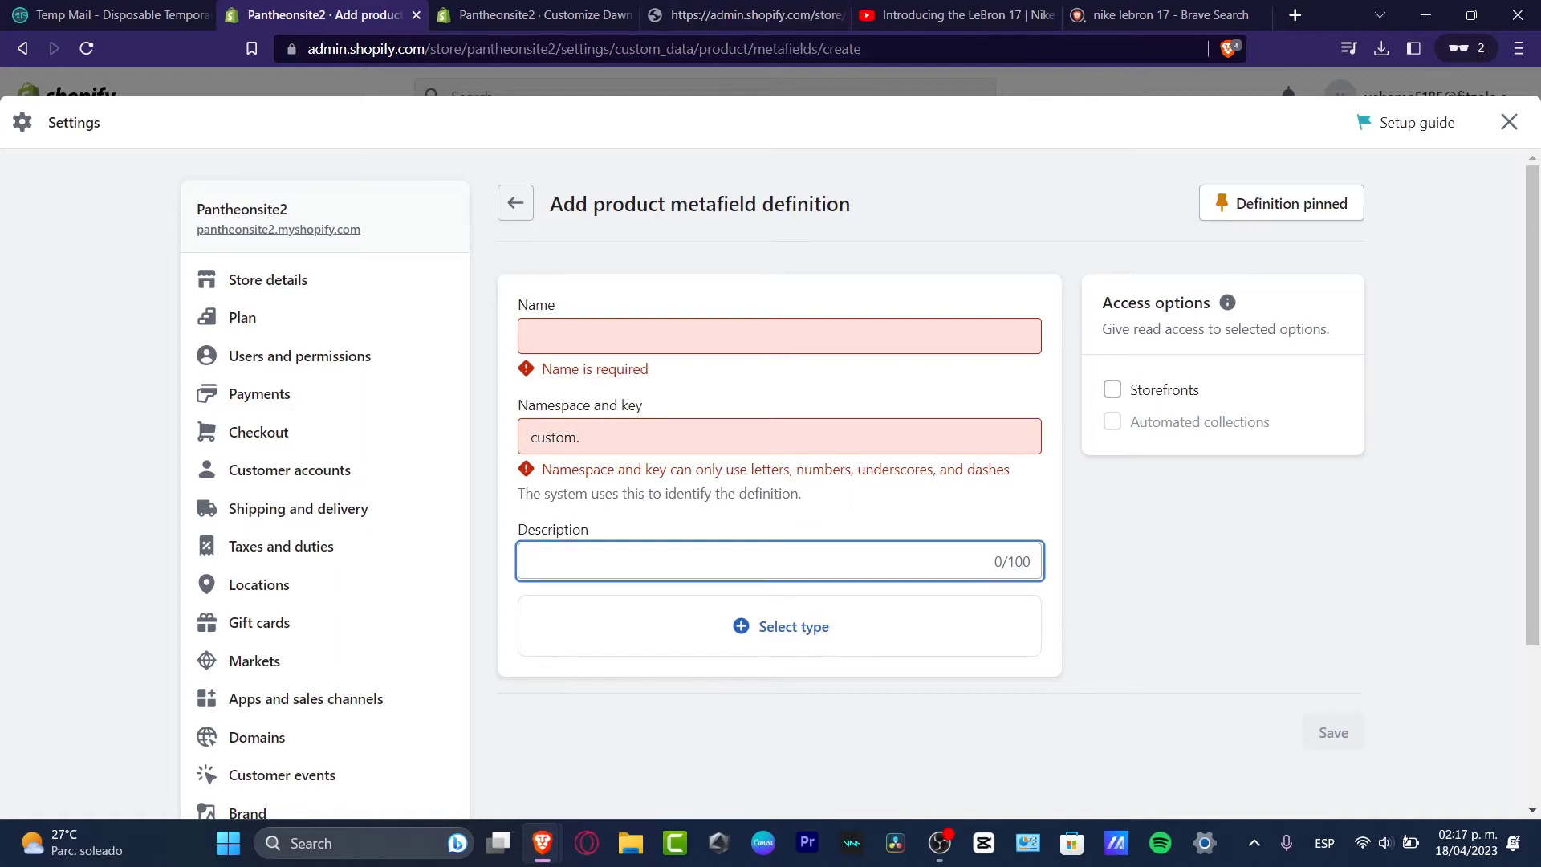
click(778, 335)
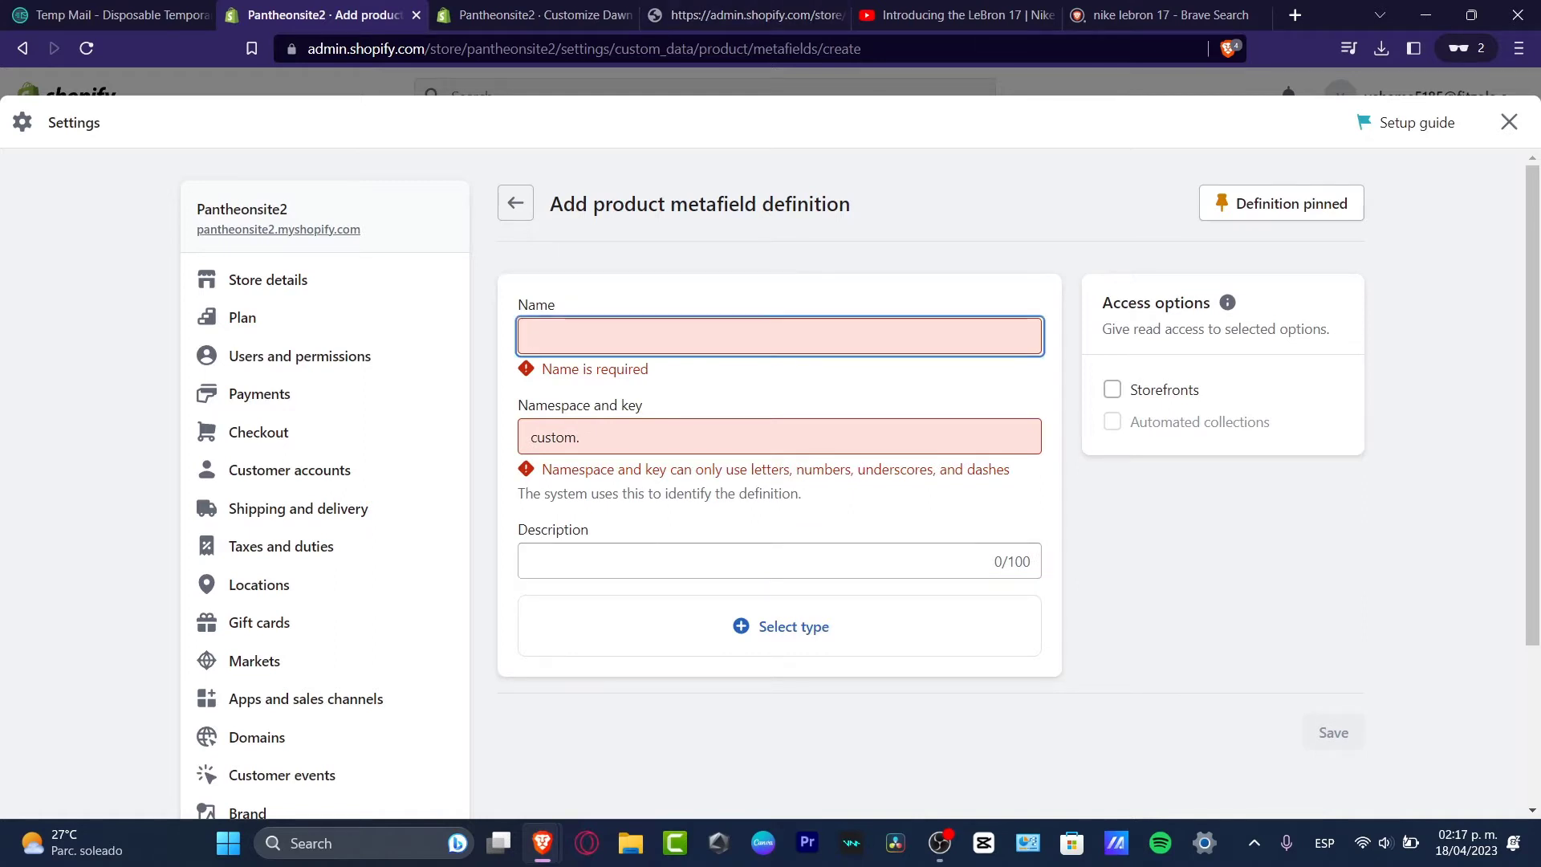
text(Q&A)
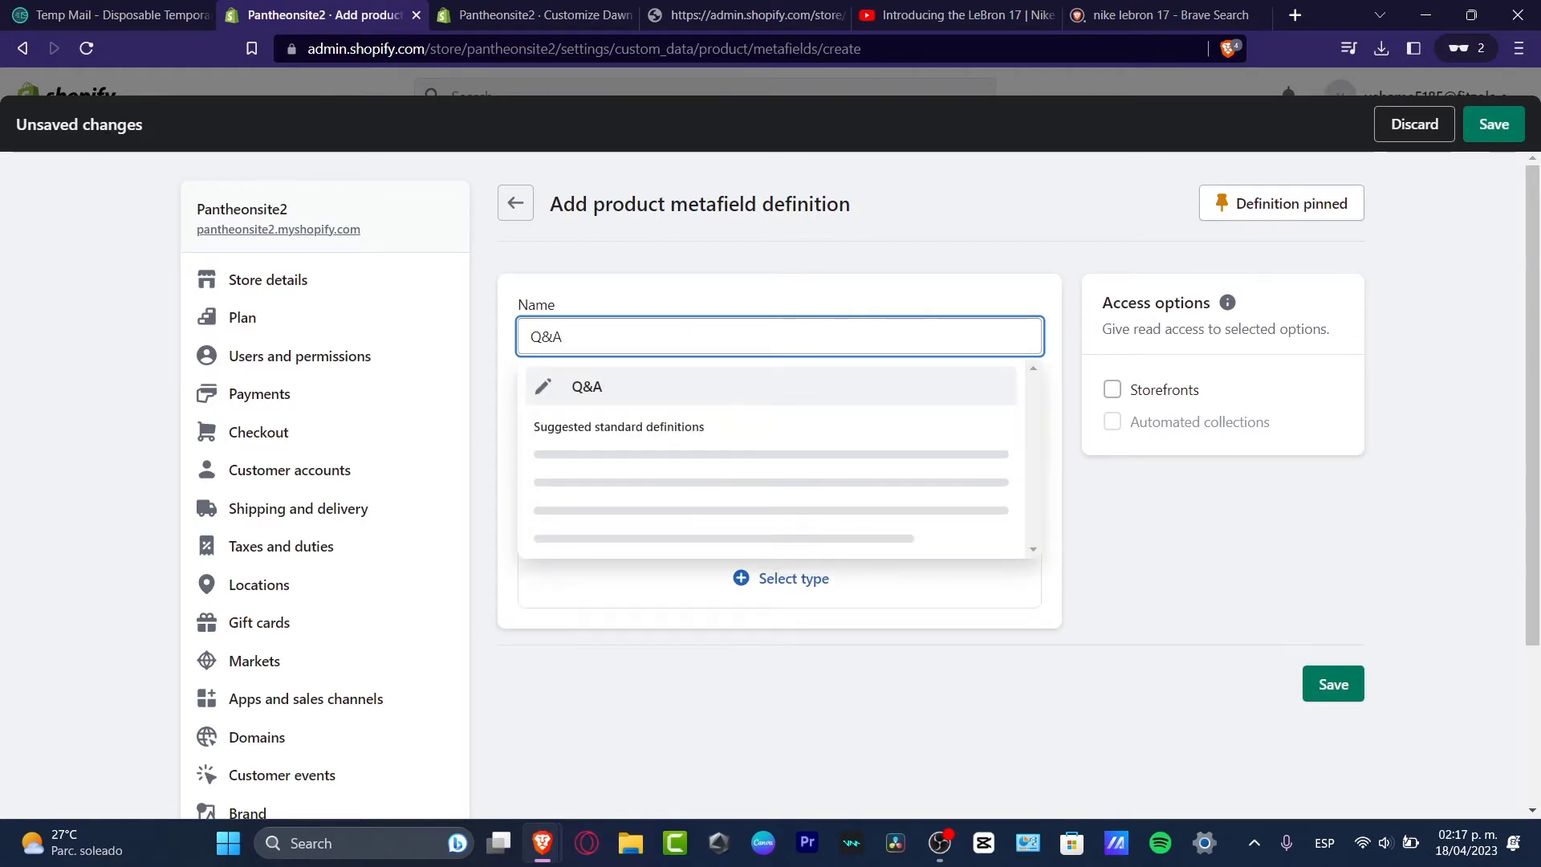
key(Down)
key(Down)
key(Down)
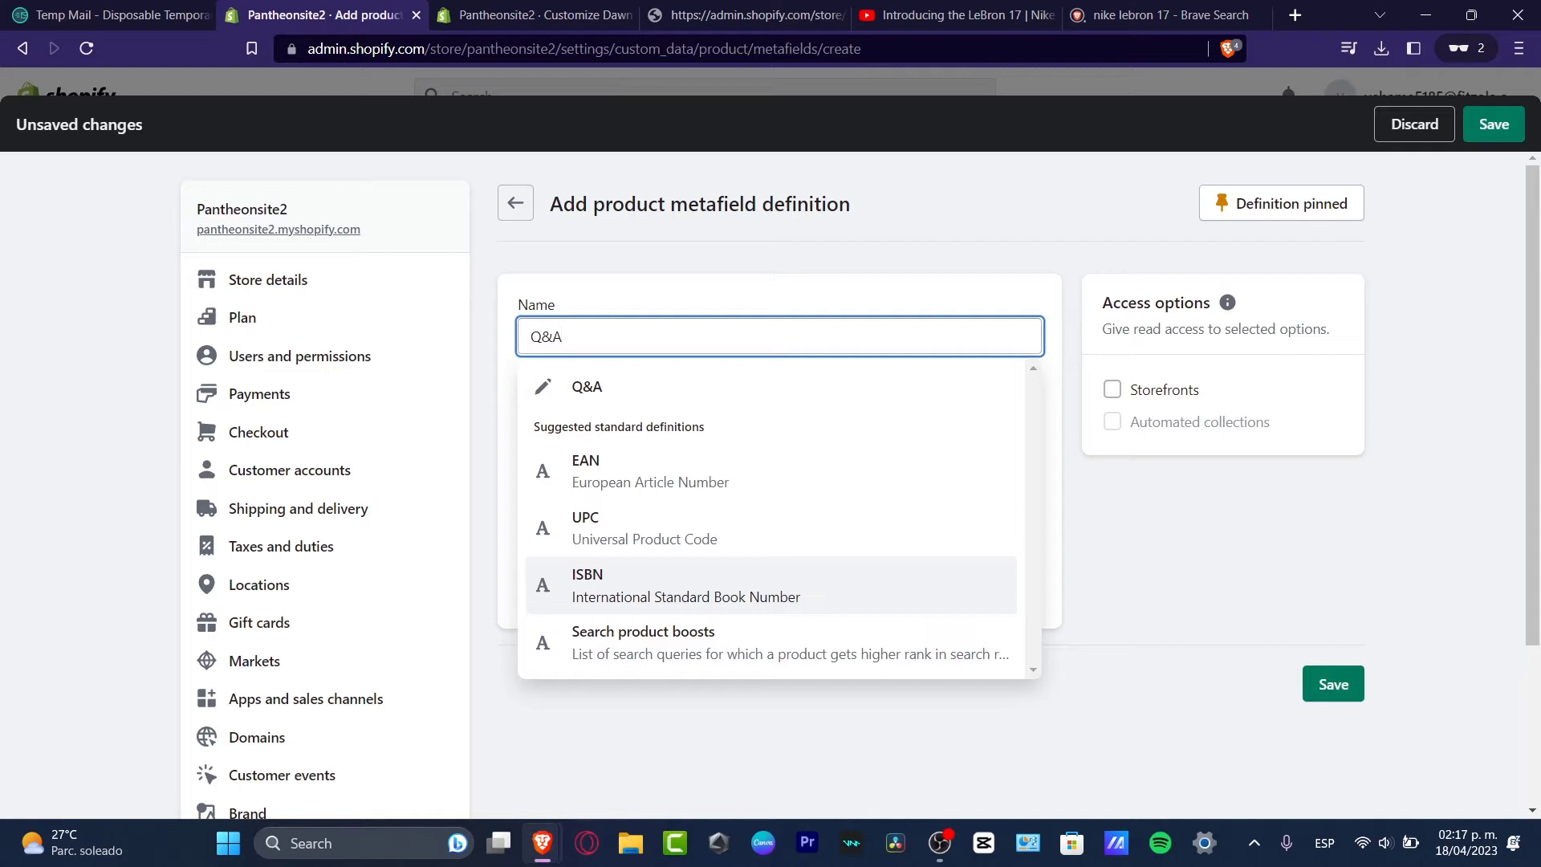
key(Return)
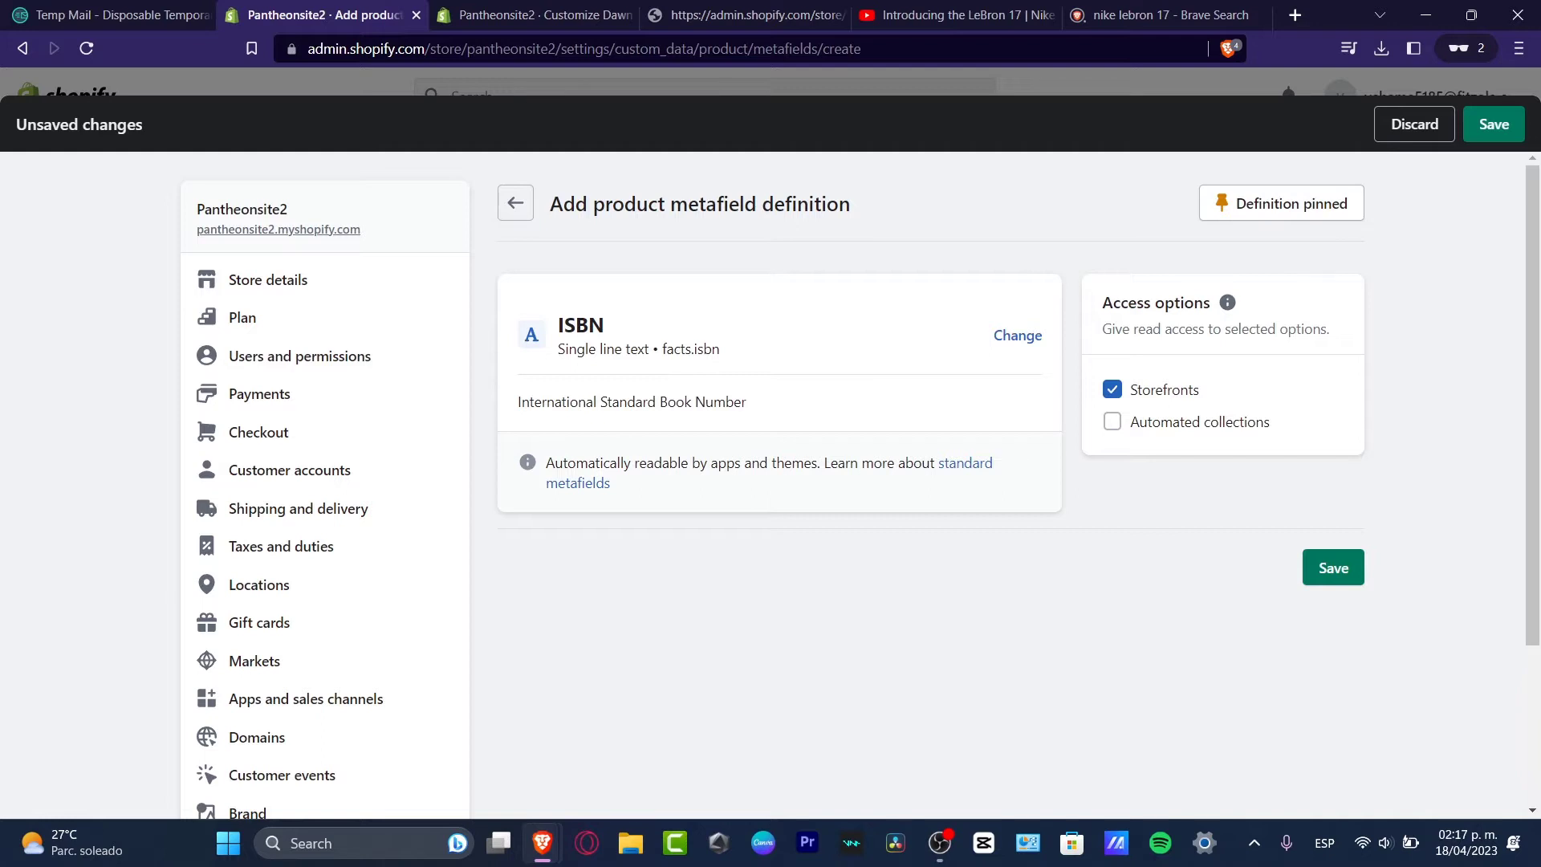
click(1333, 567)
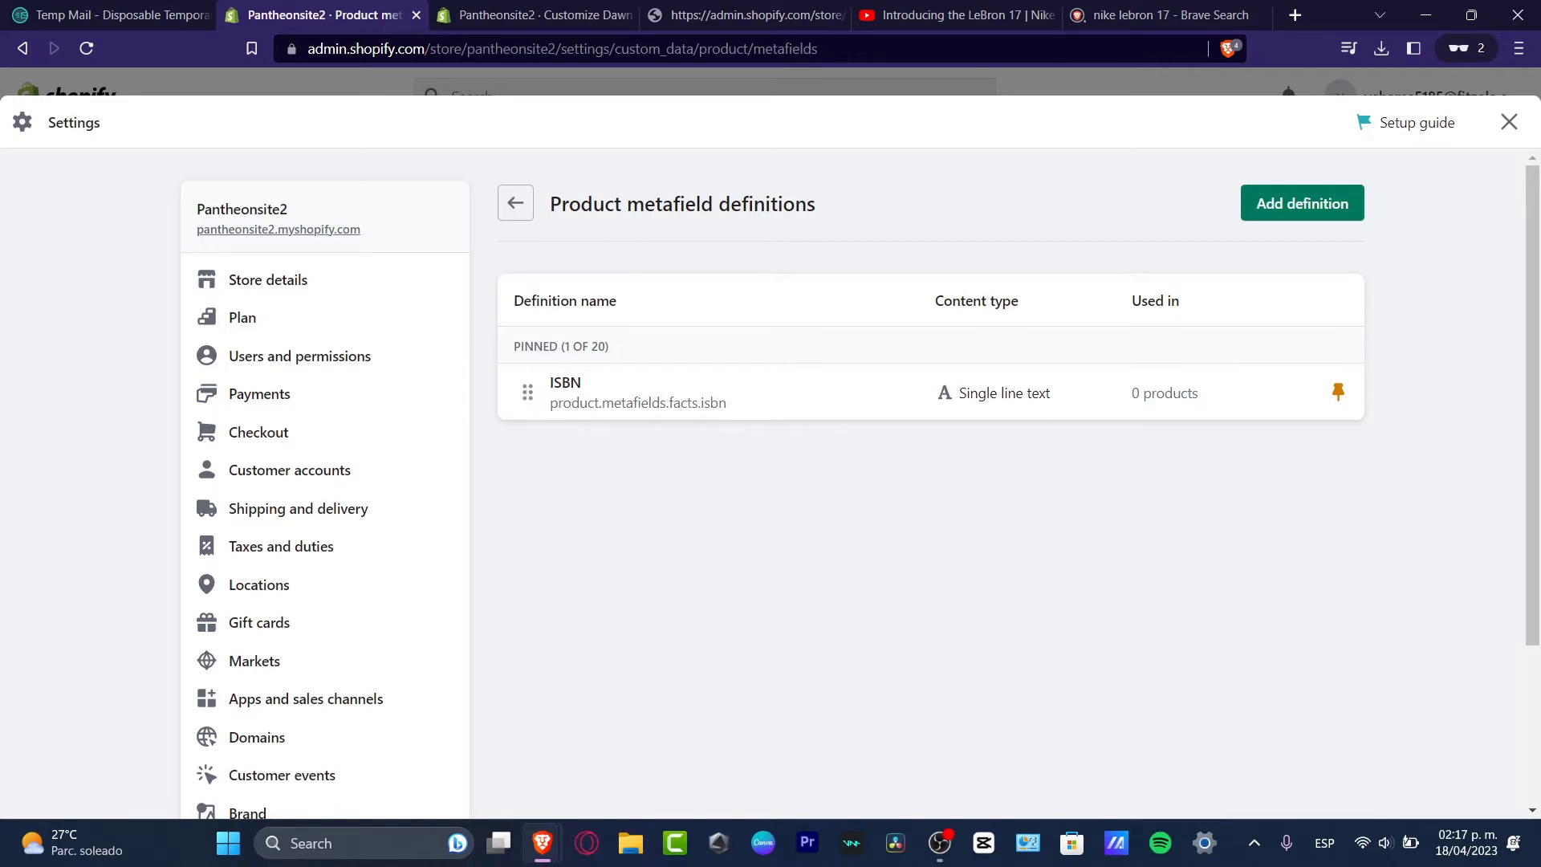
Create the standard Related products definition with storefront read access, save it, and return to Custom data
click(1301, 203)
click(779, 336)
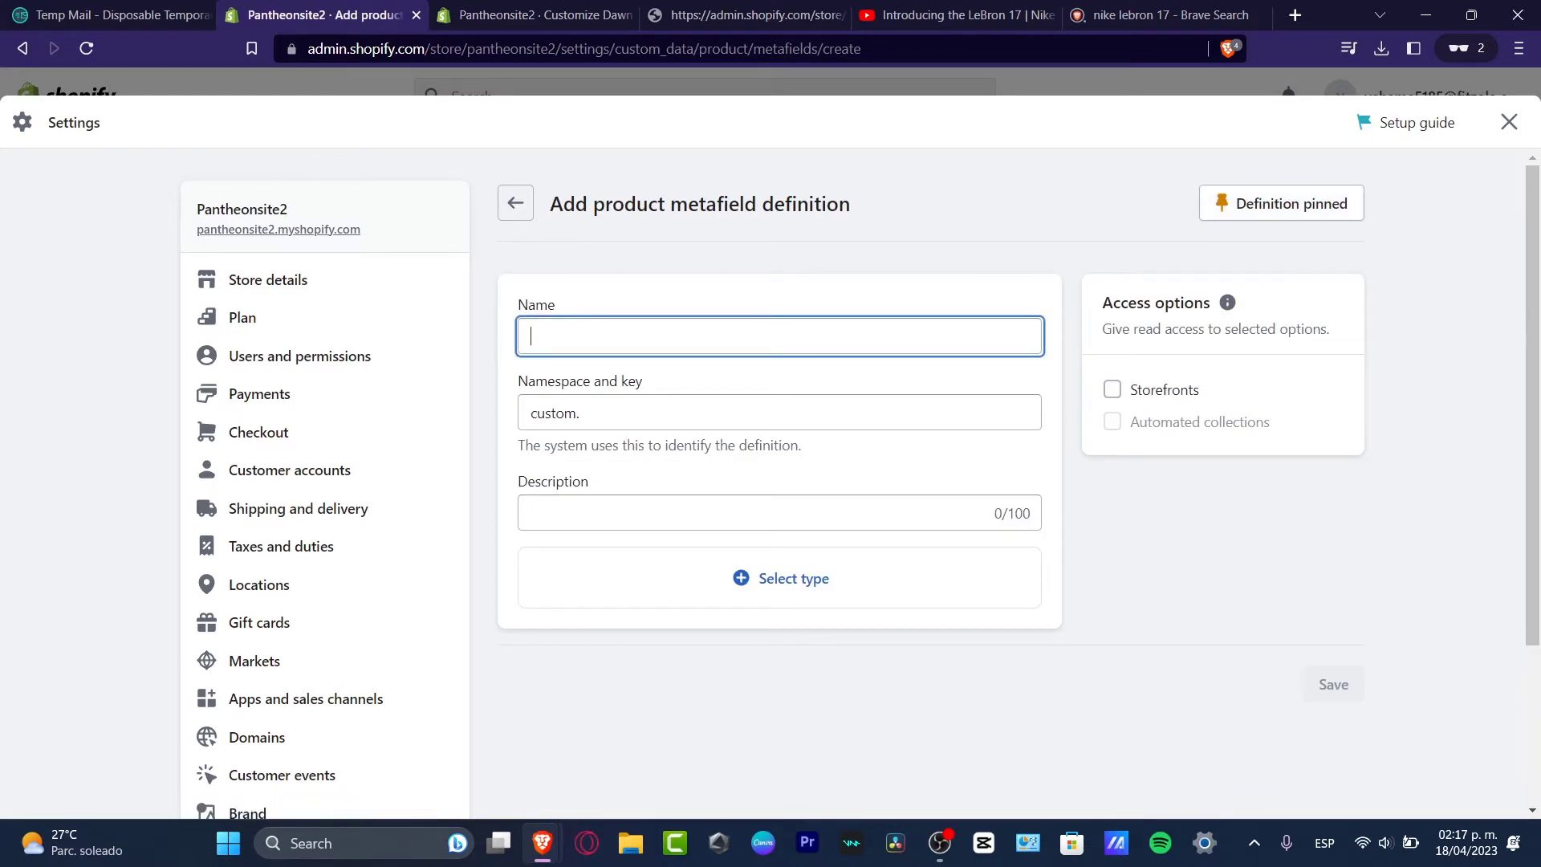
text(price)
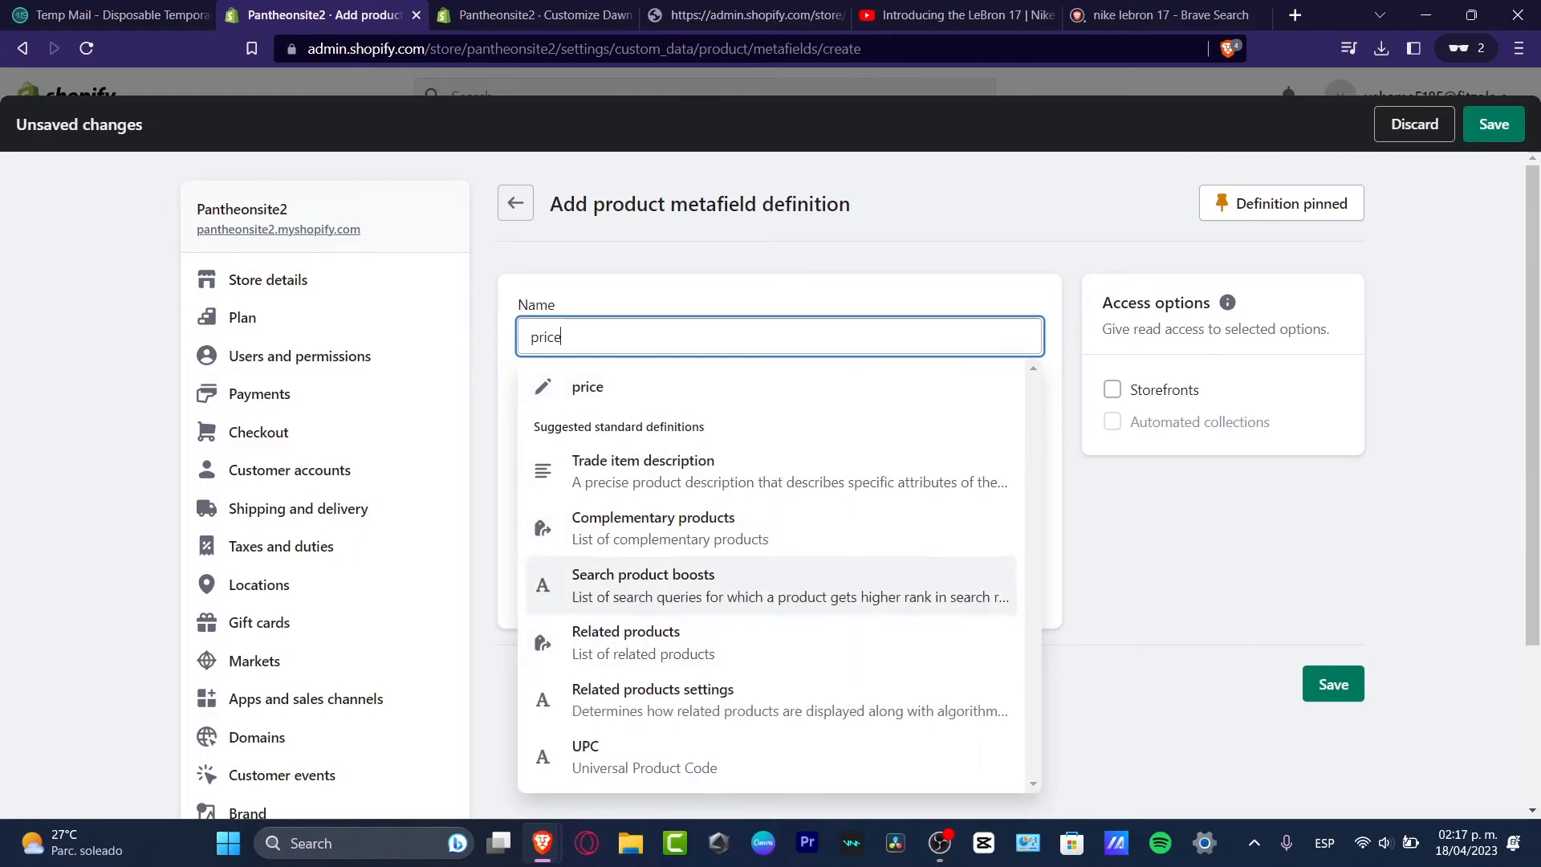
key(Up)
key(Up)
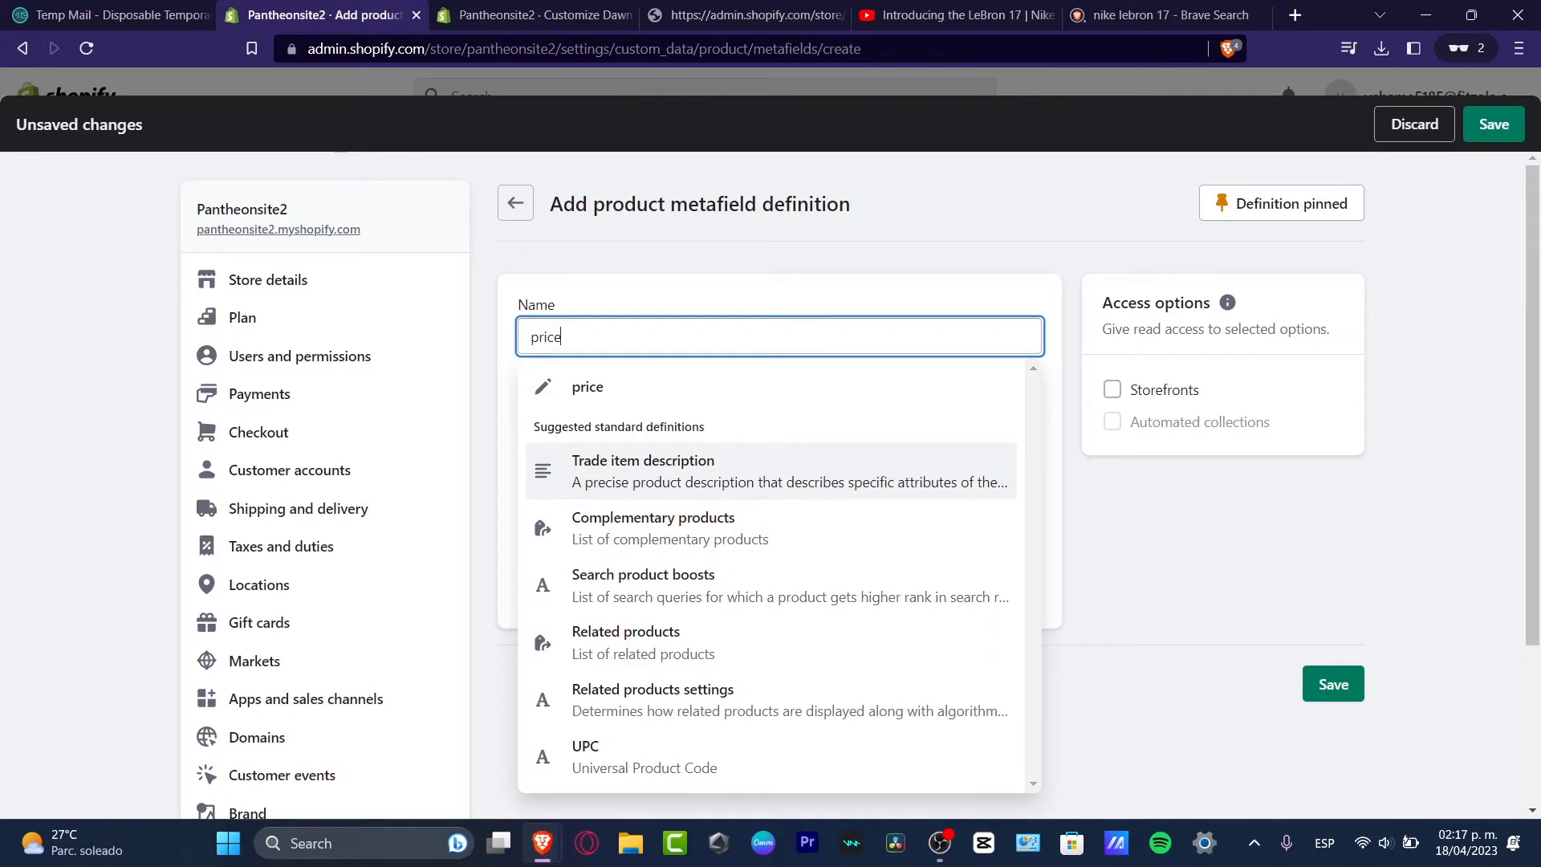
key(Down)
key(Down)
key(Down)
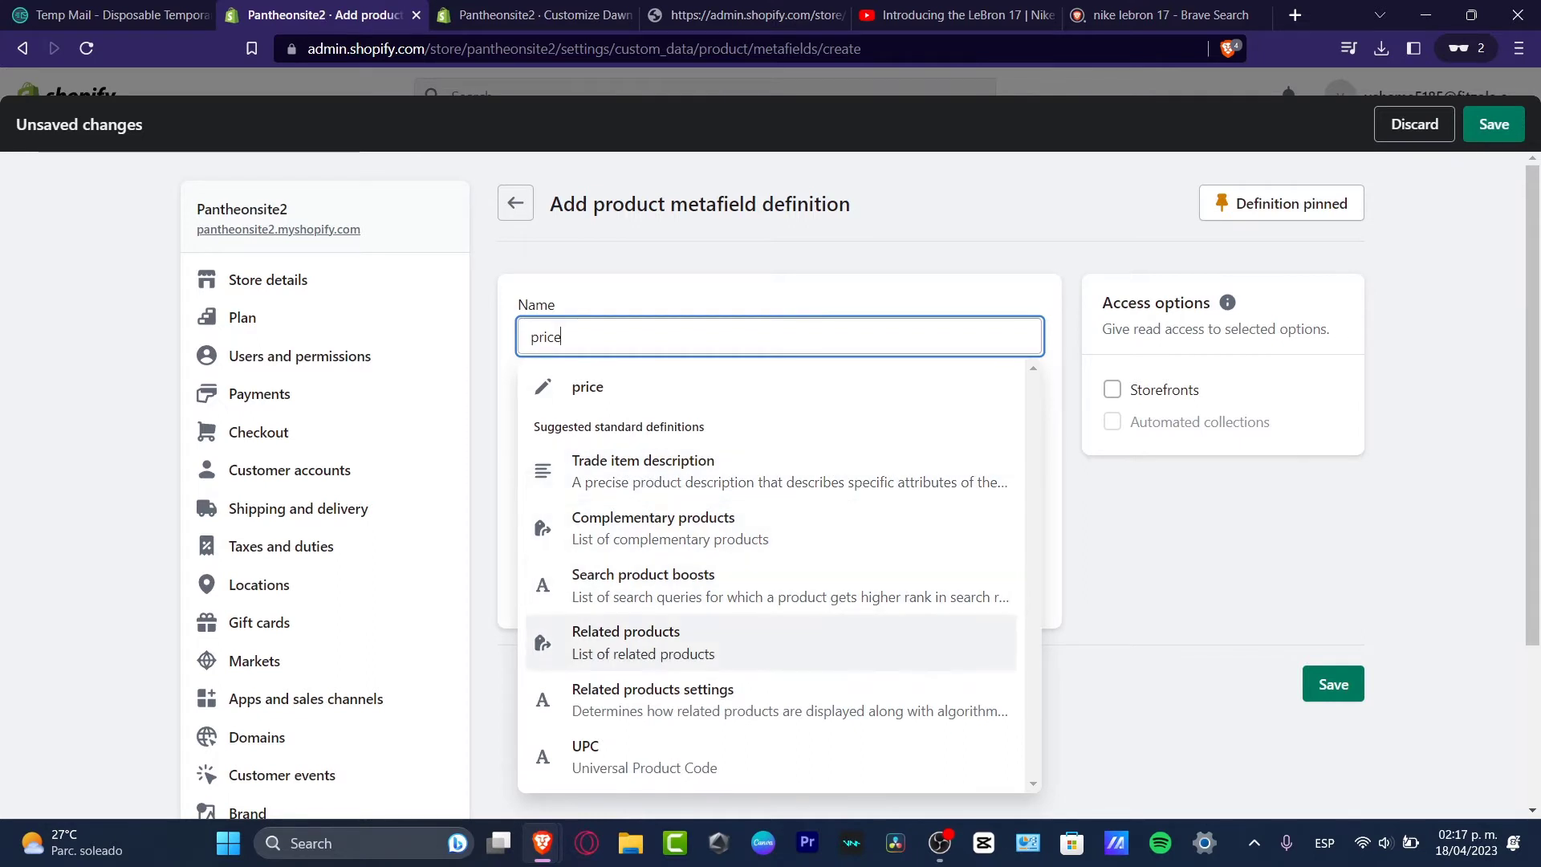
key(Return)
click(1112, 390)
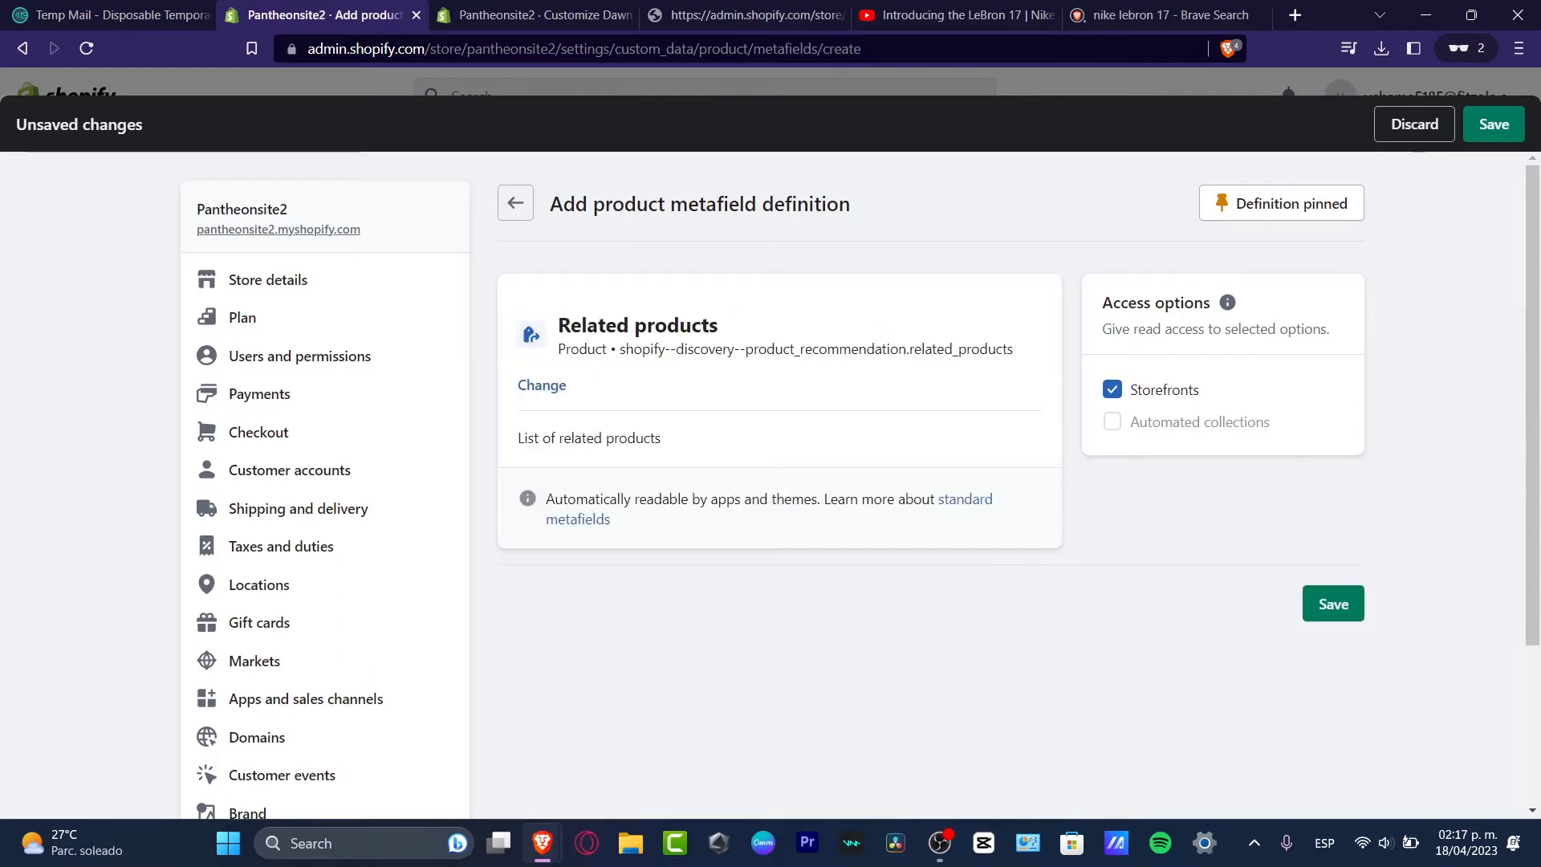
click(1333, 603)
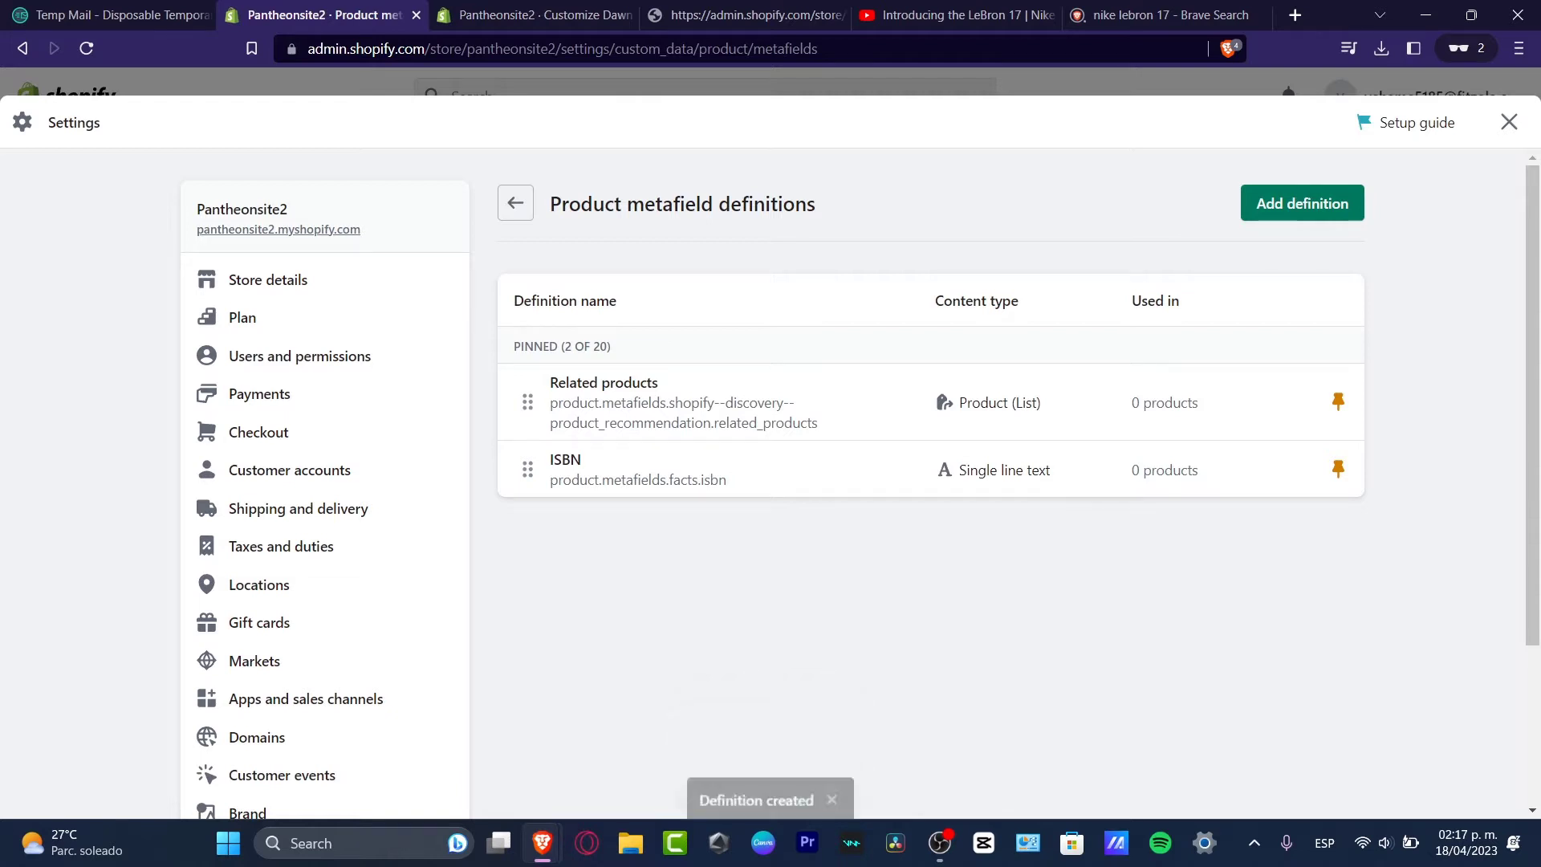
click(515, 203)
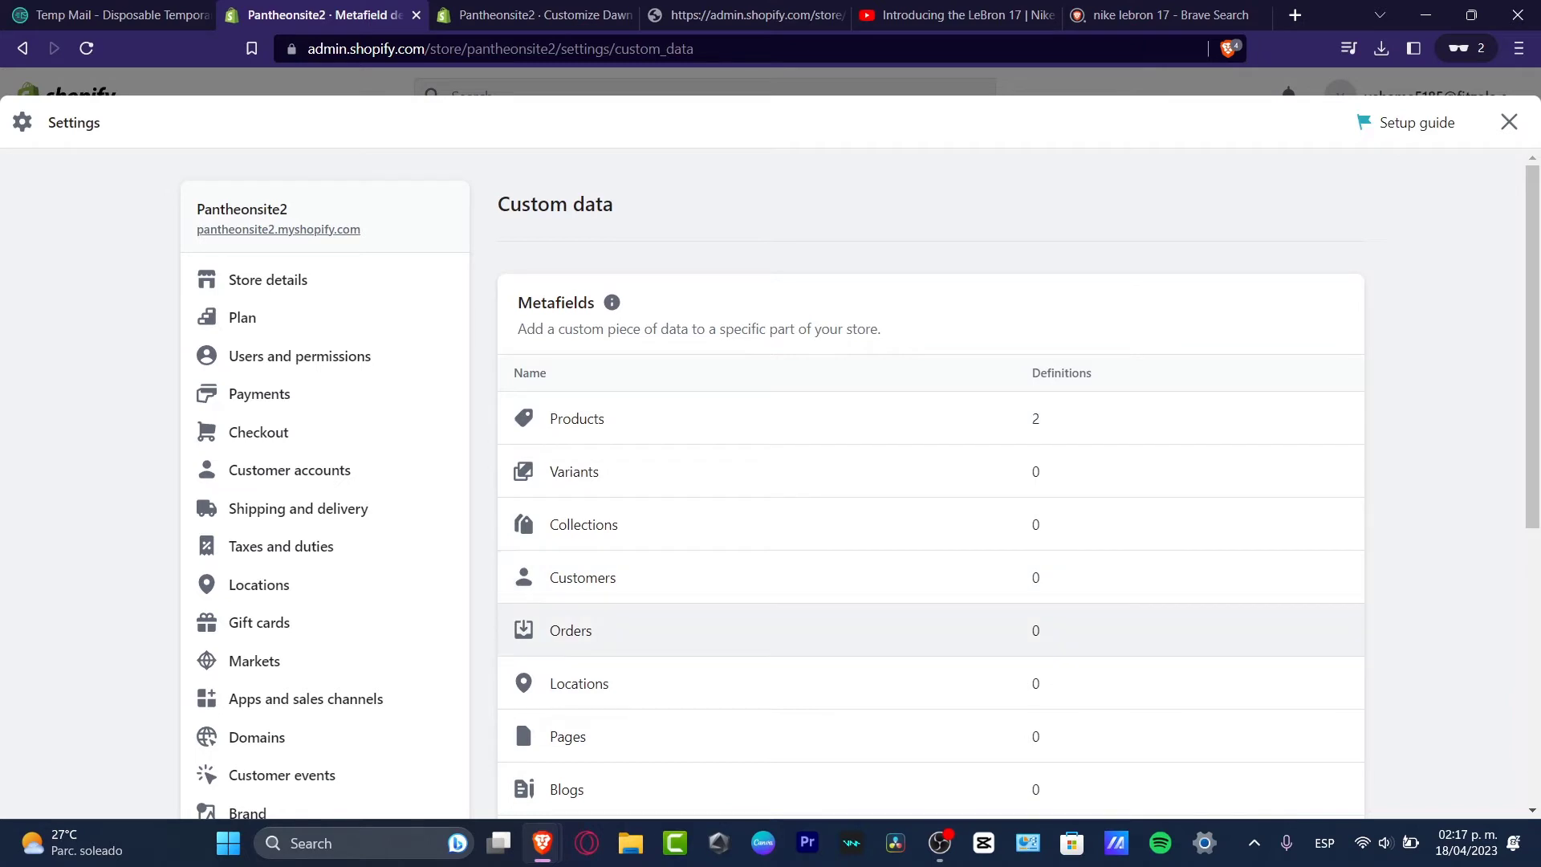
Switch to the Dawn customizer, reload it and load the product video in the preview
click(536, 15)
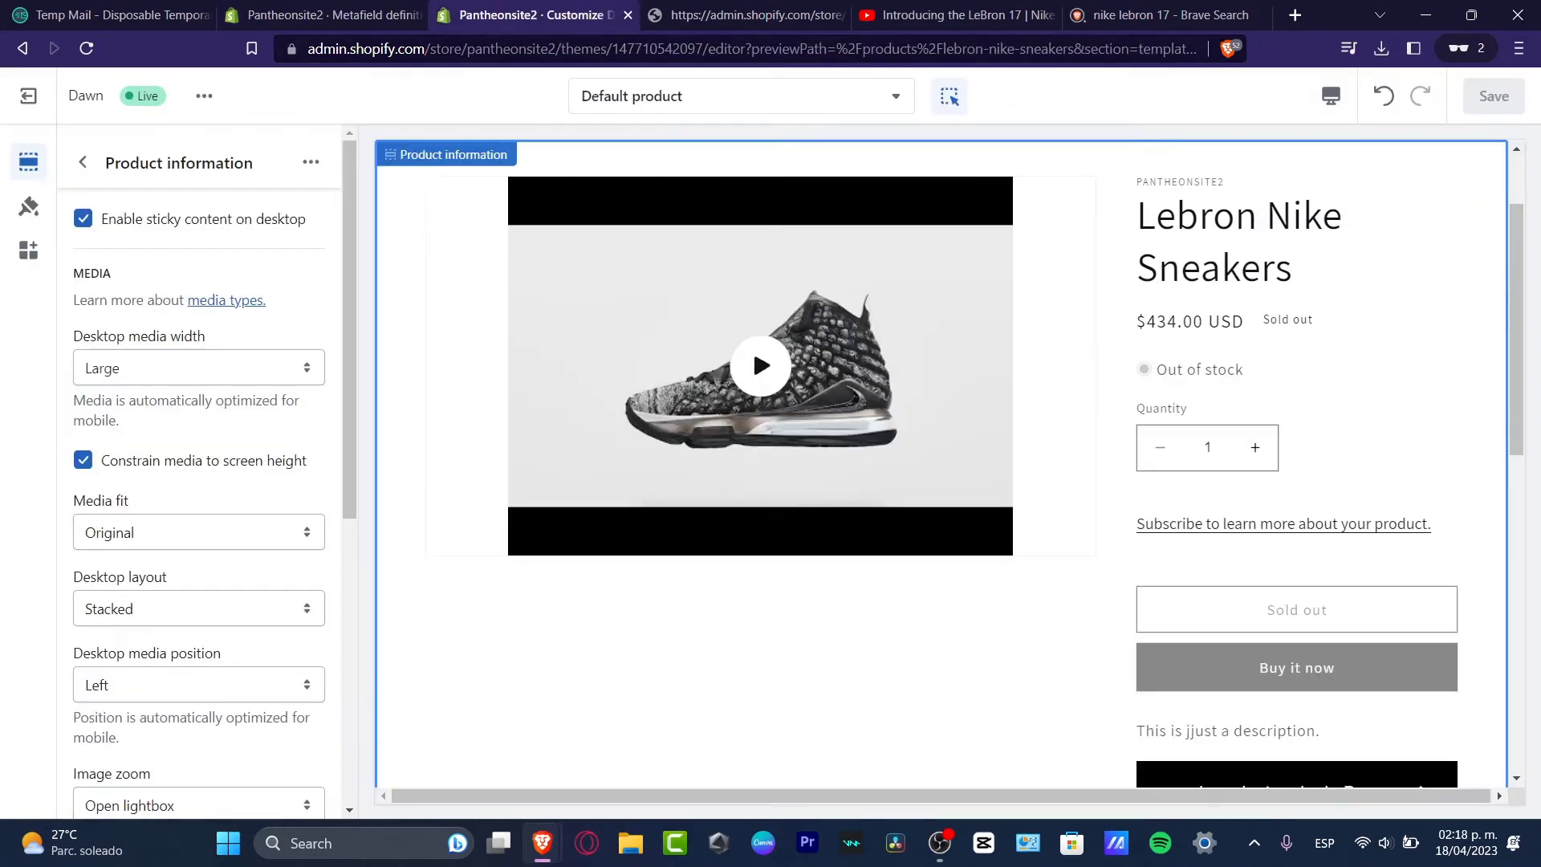
click(87, 48)
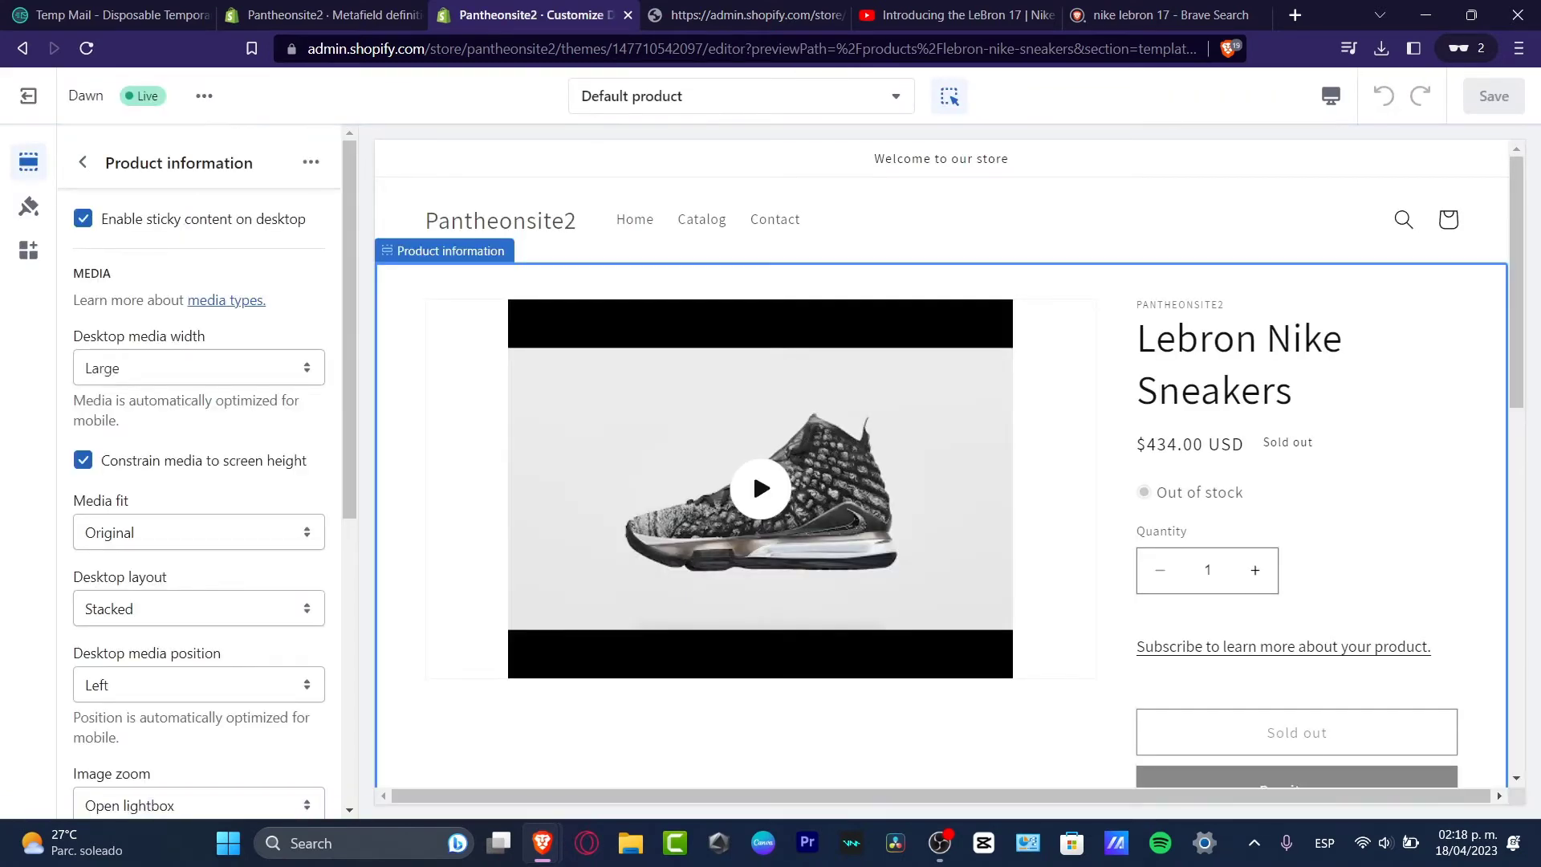
click(760, 489)
scroll(199, 497, down, 3)
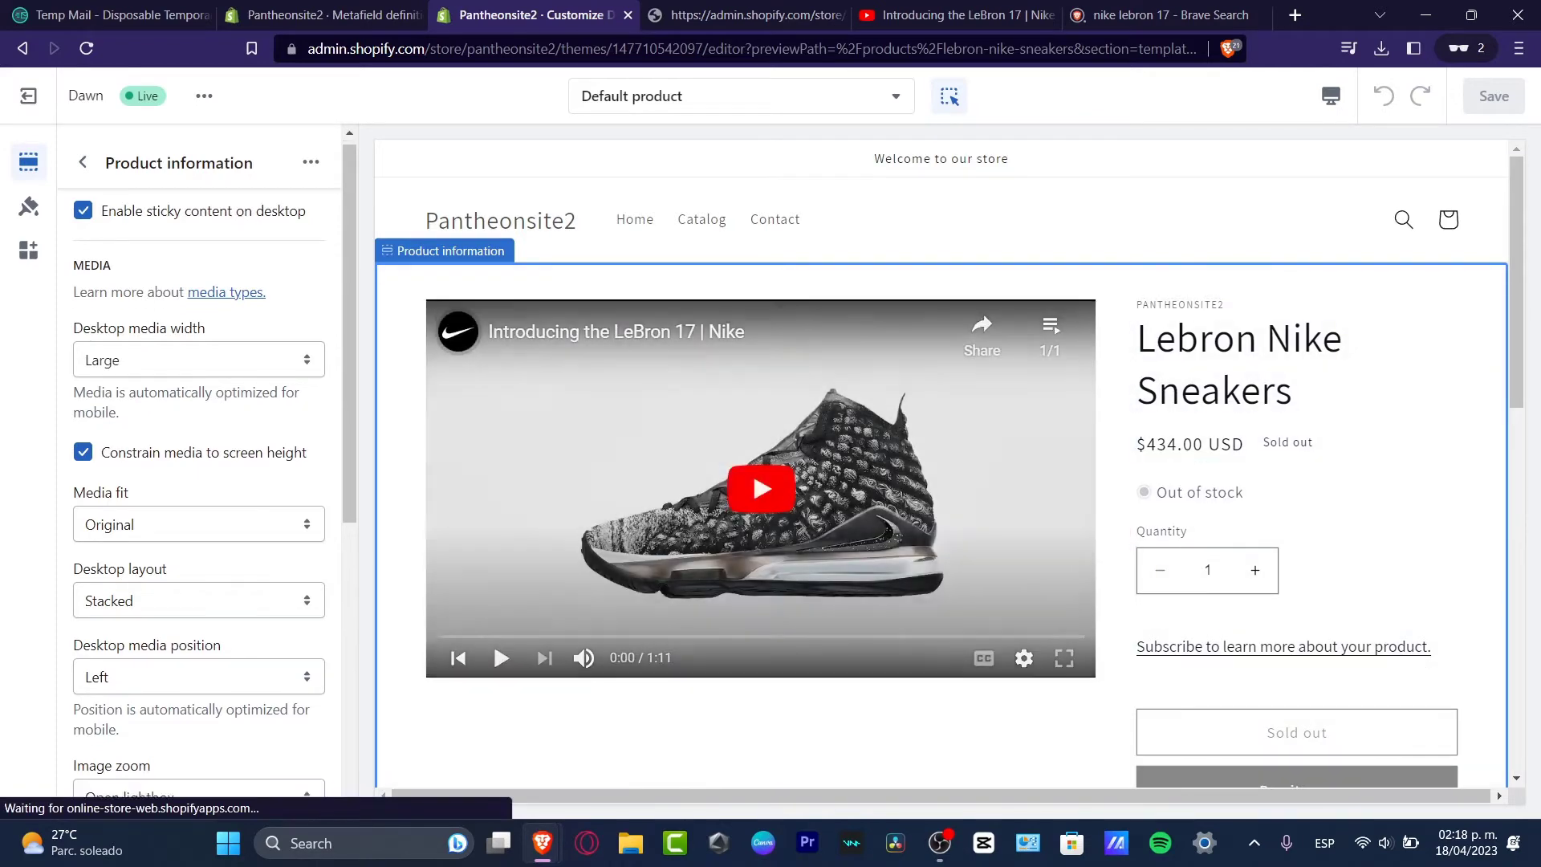
scroll(199, 498, down, 3)
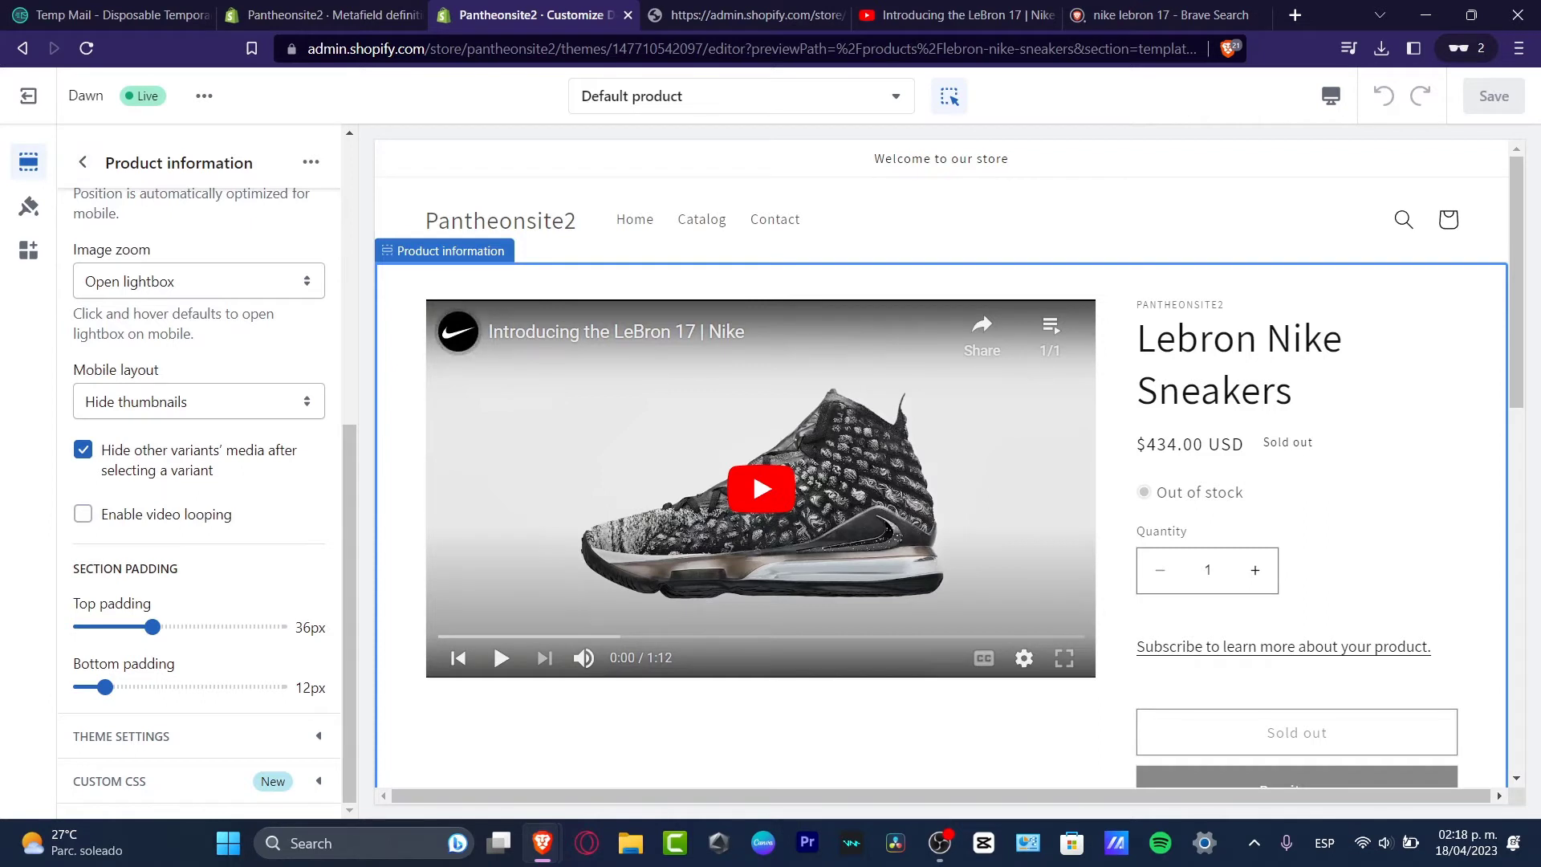
Return to the product template's sections and browse theme blocks to add below the pop-up link
click(83, 162)
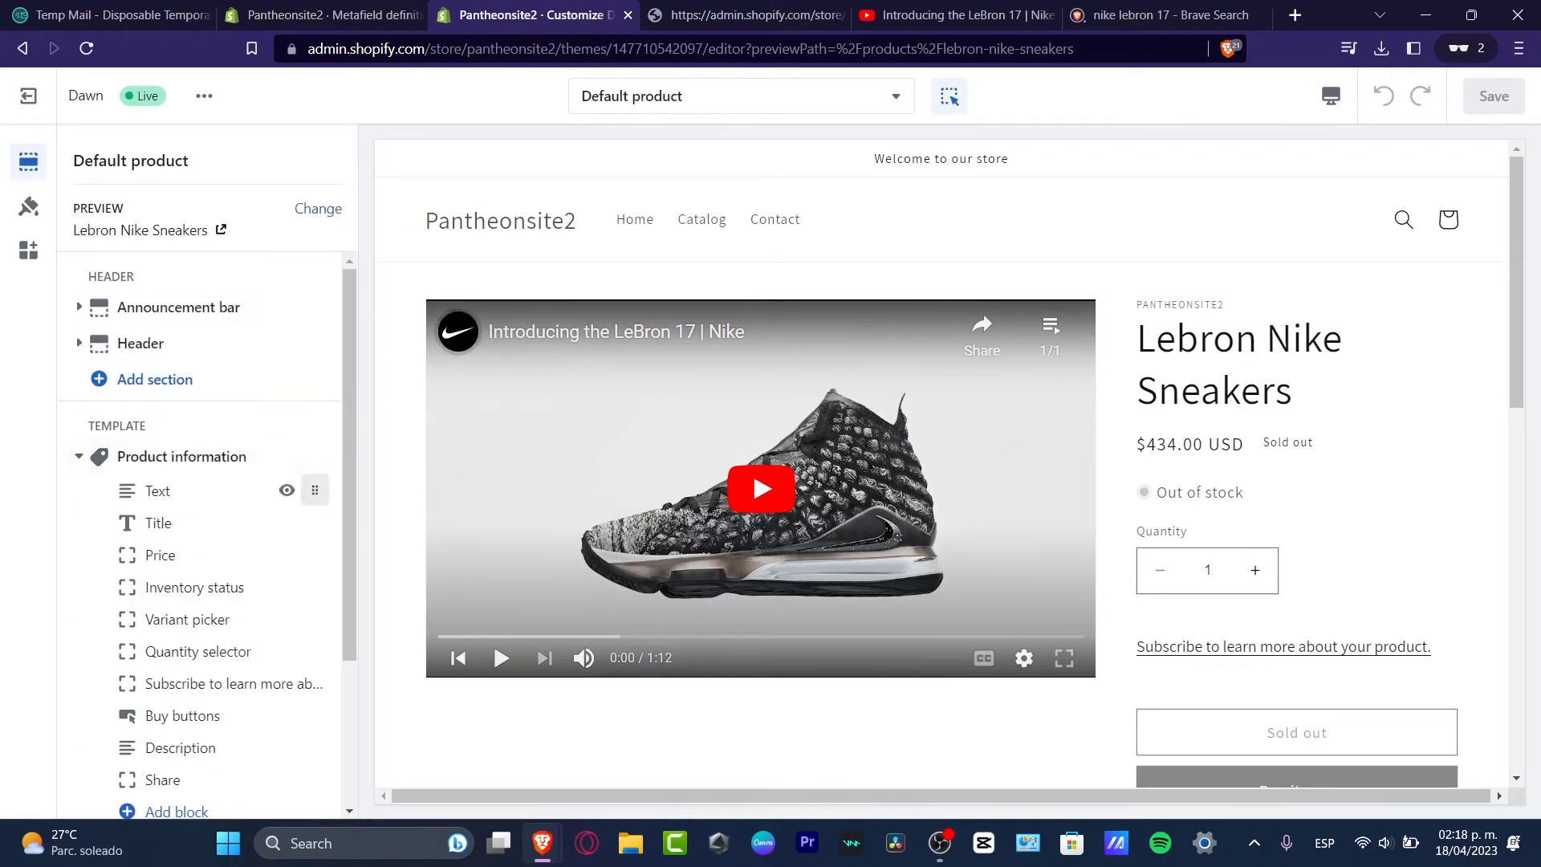
scroll(296, 490, down, 2)
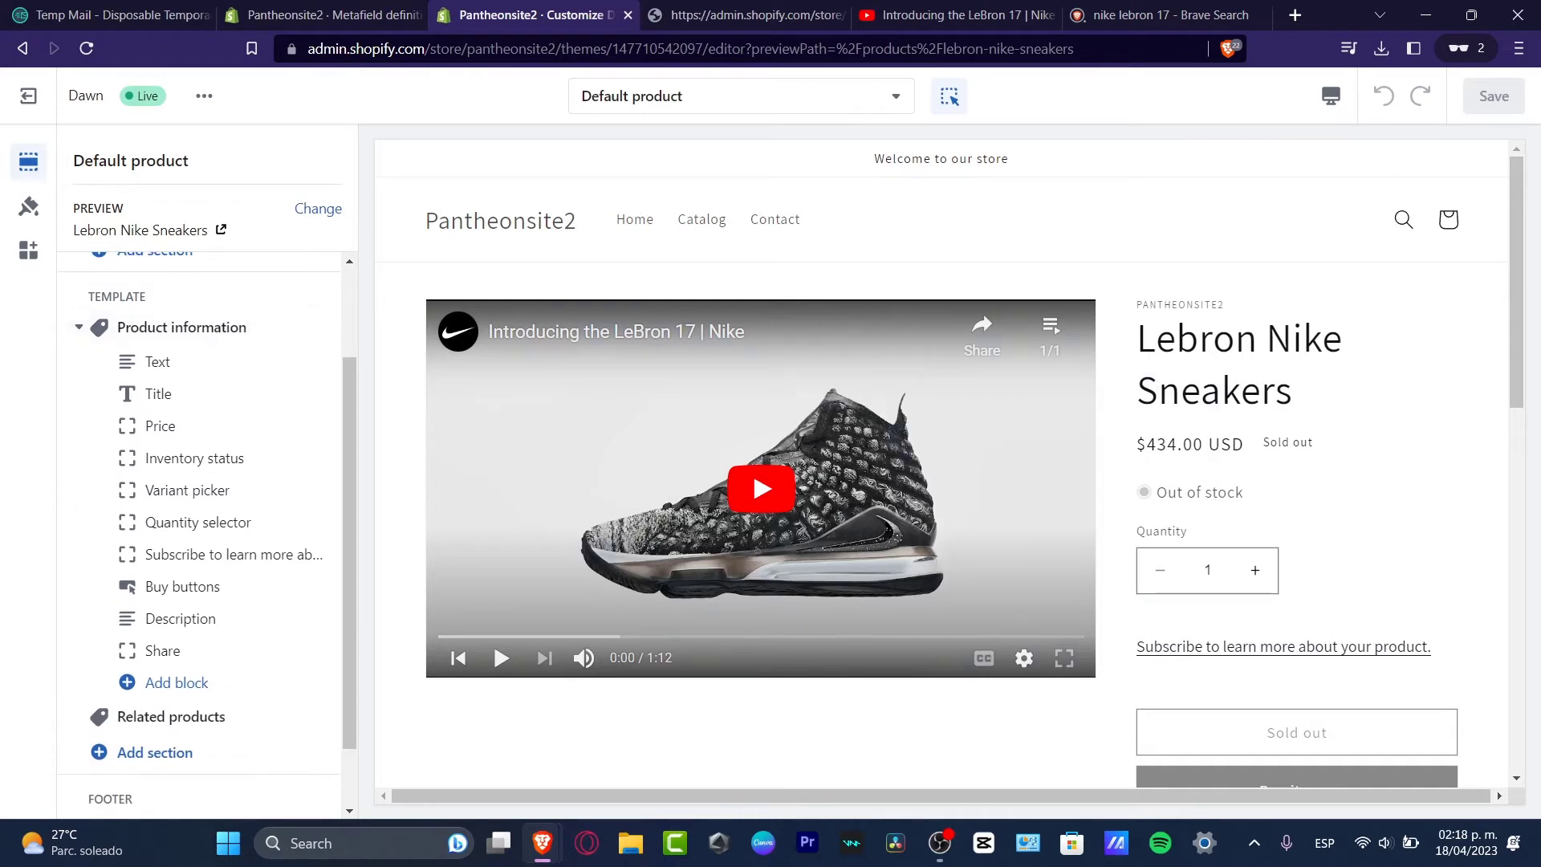
click(1287, 645)
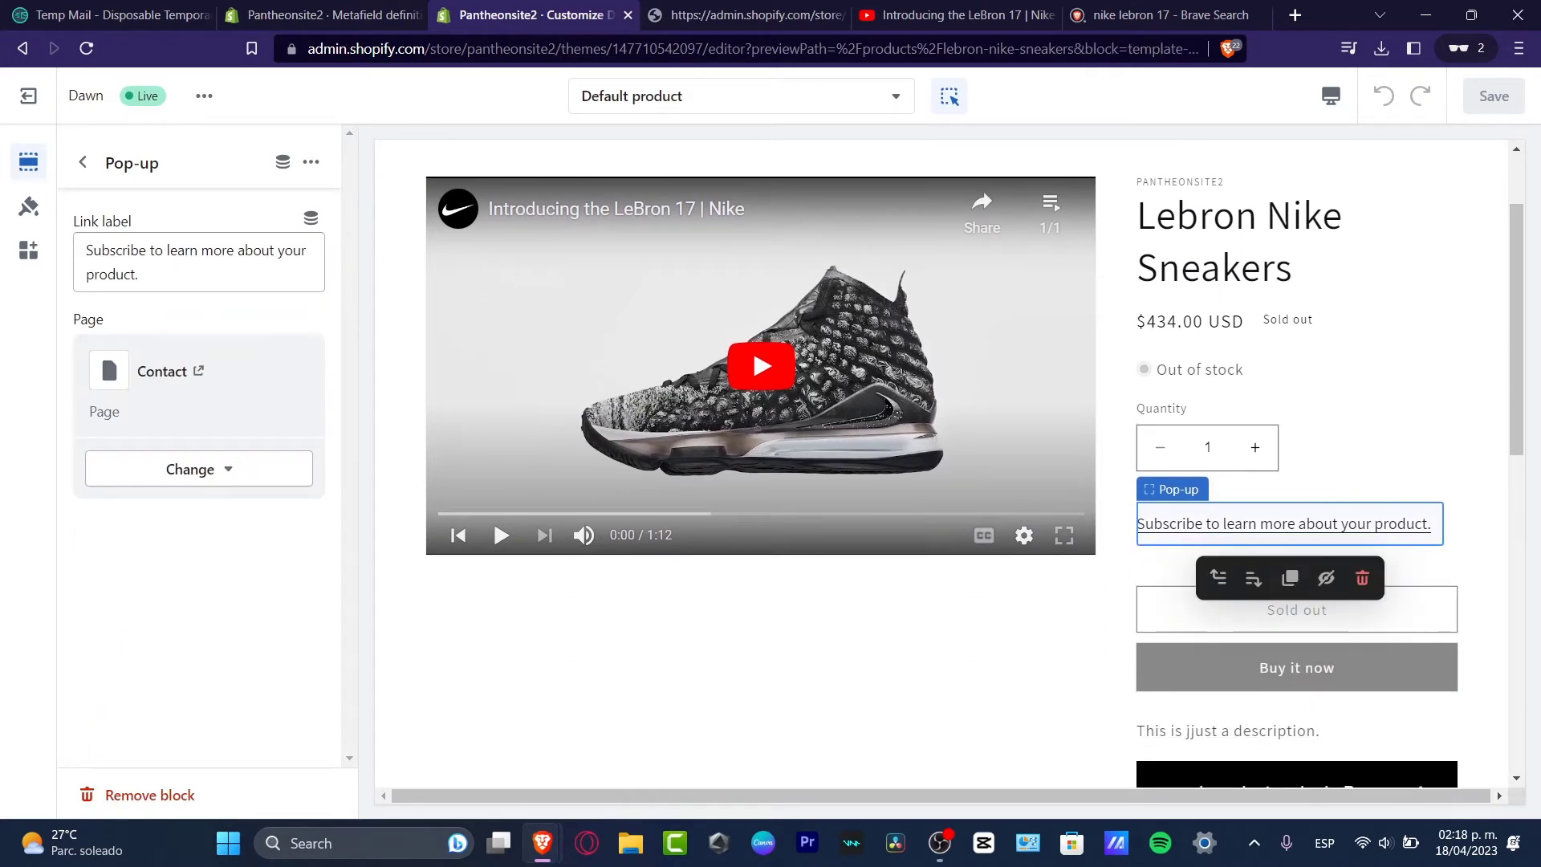
click(995, 642)
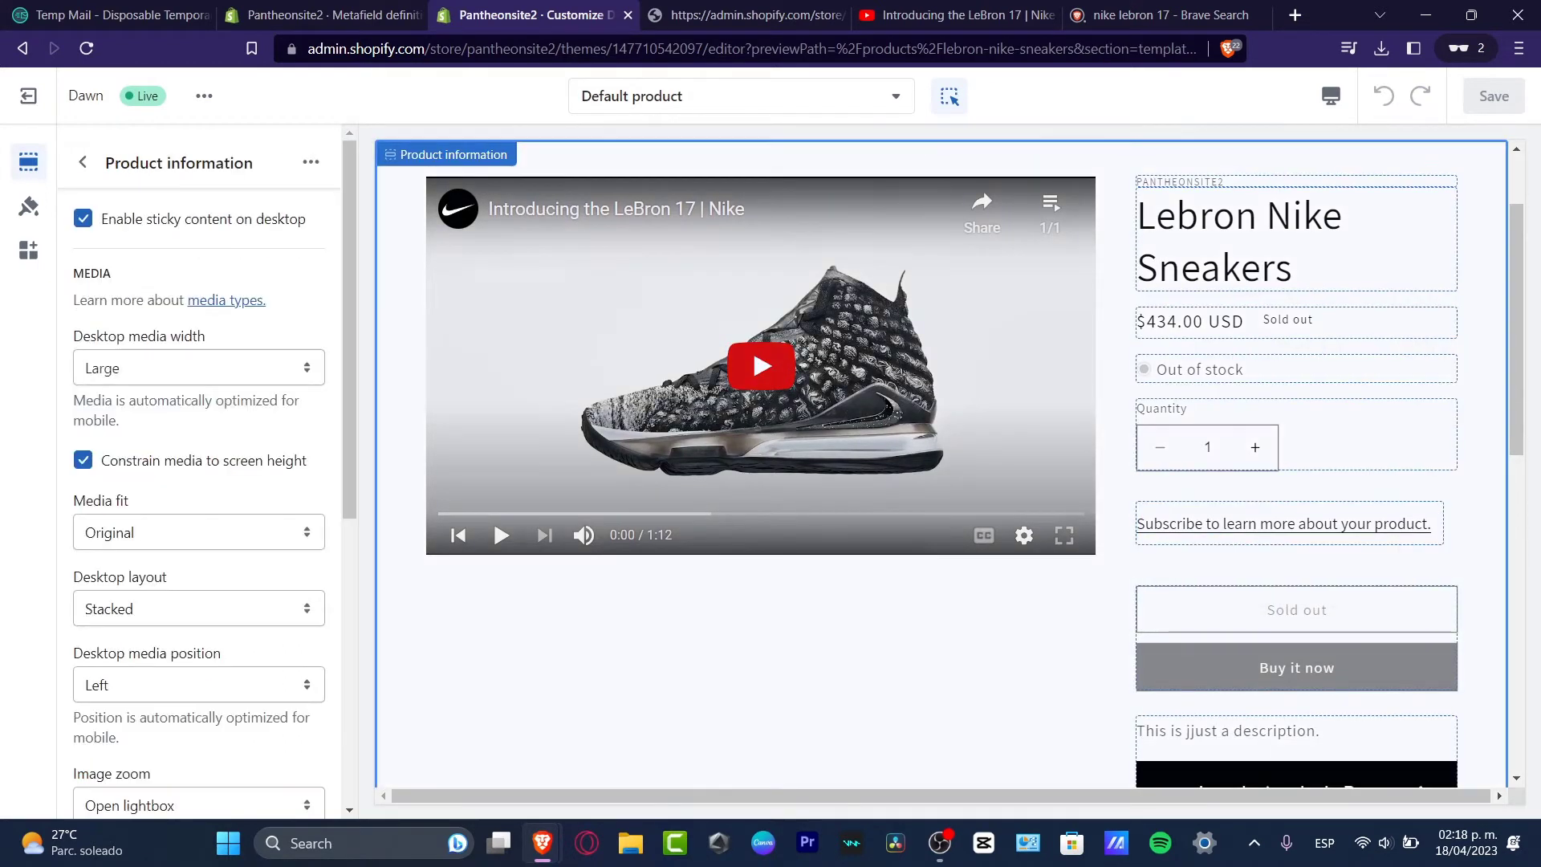
click(1289, 546)
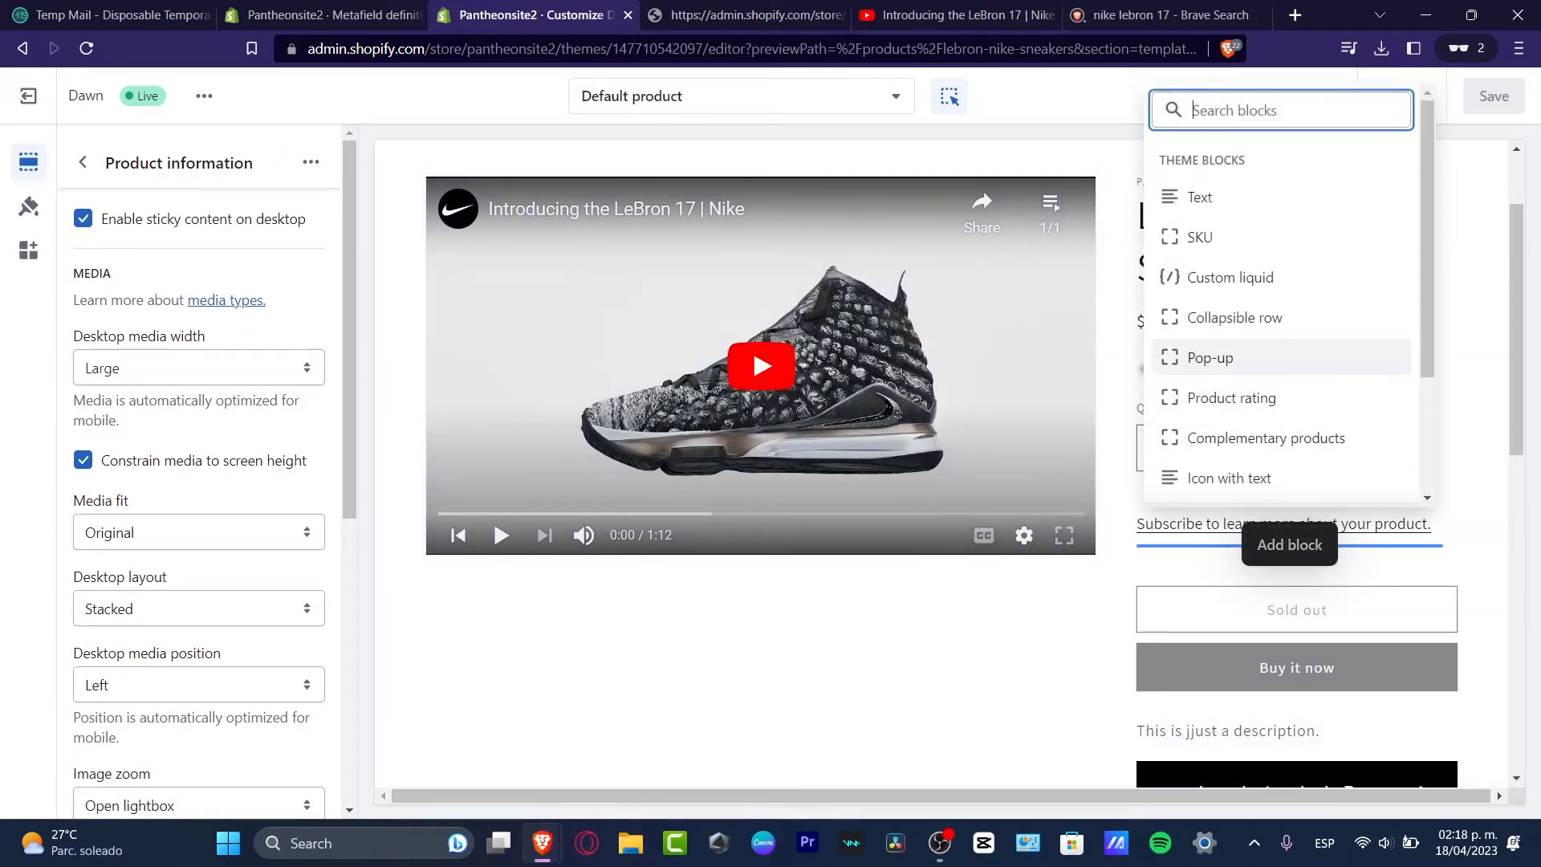
key(Up)
key(Up)
key(Up)
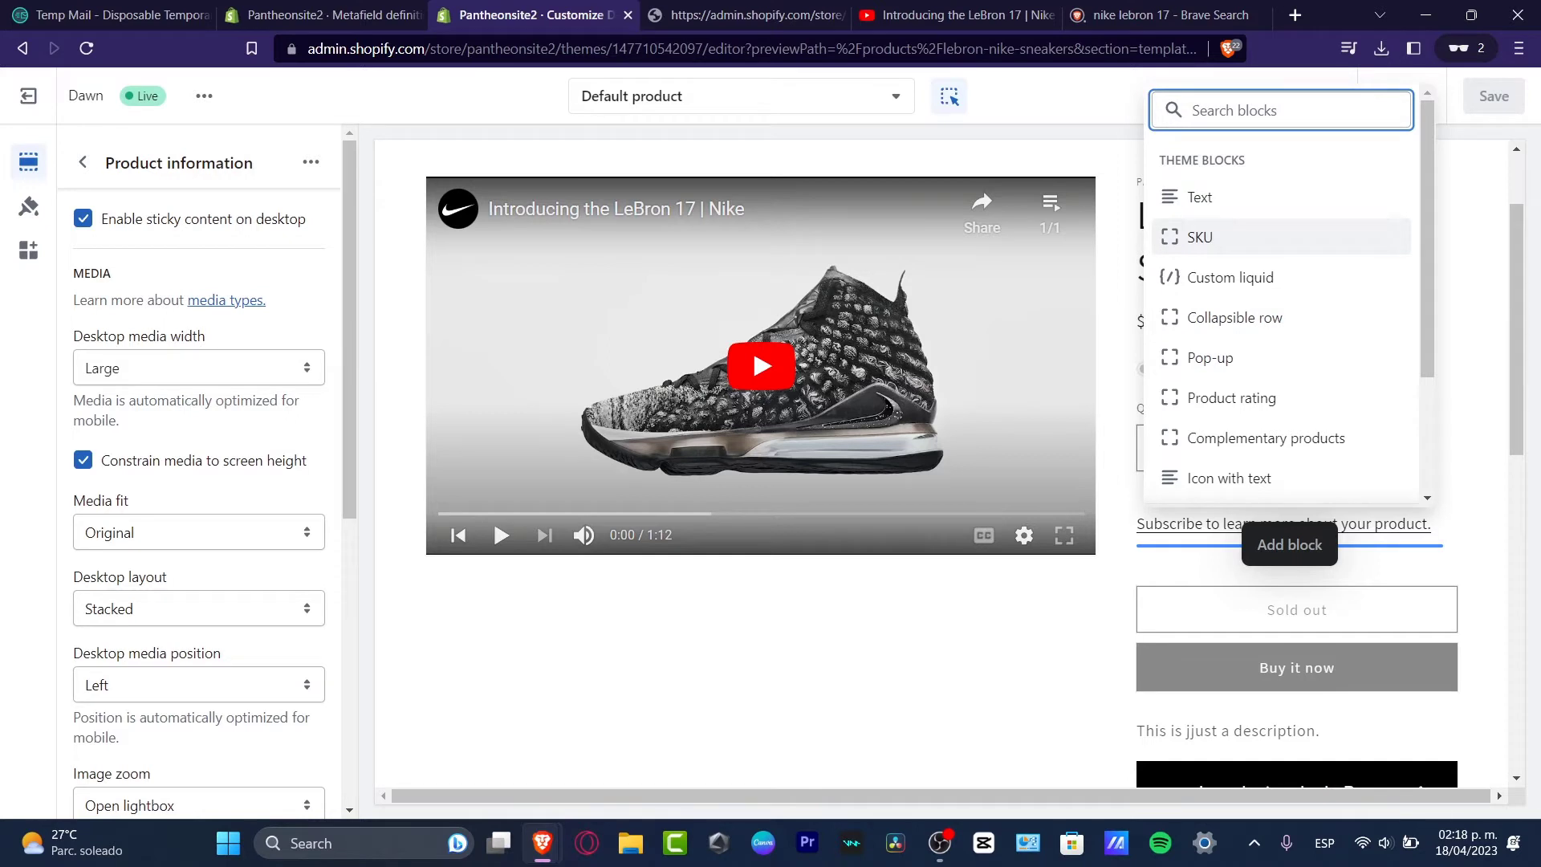
scroll(1281, 233, down, 2)
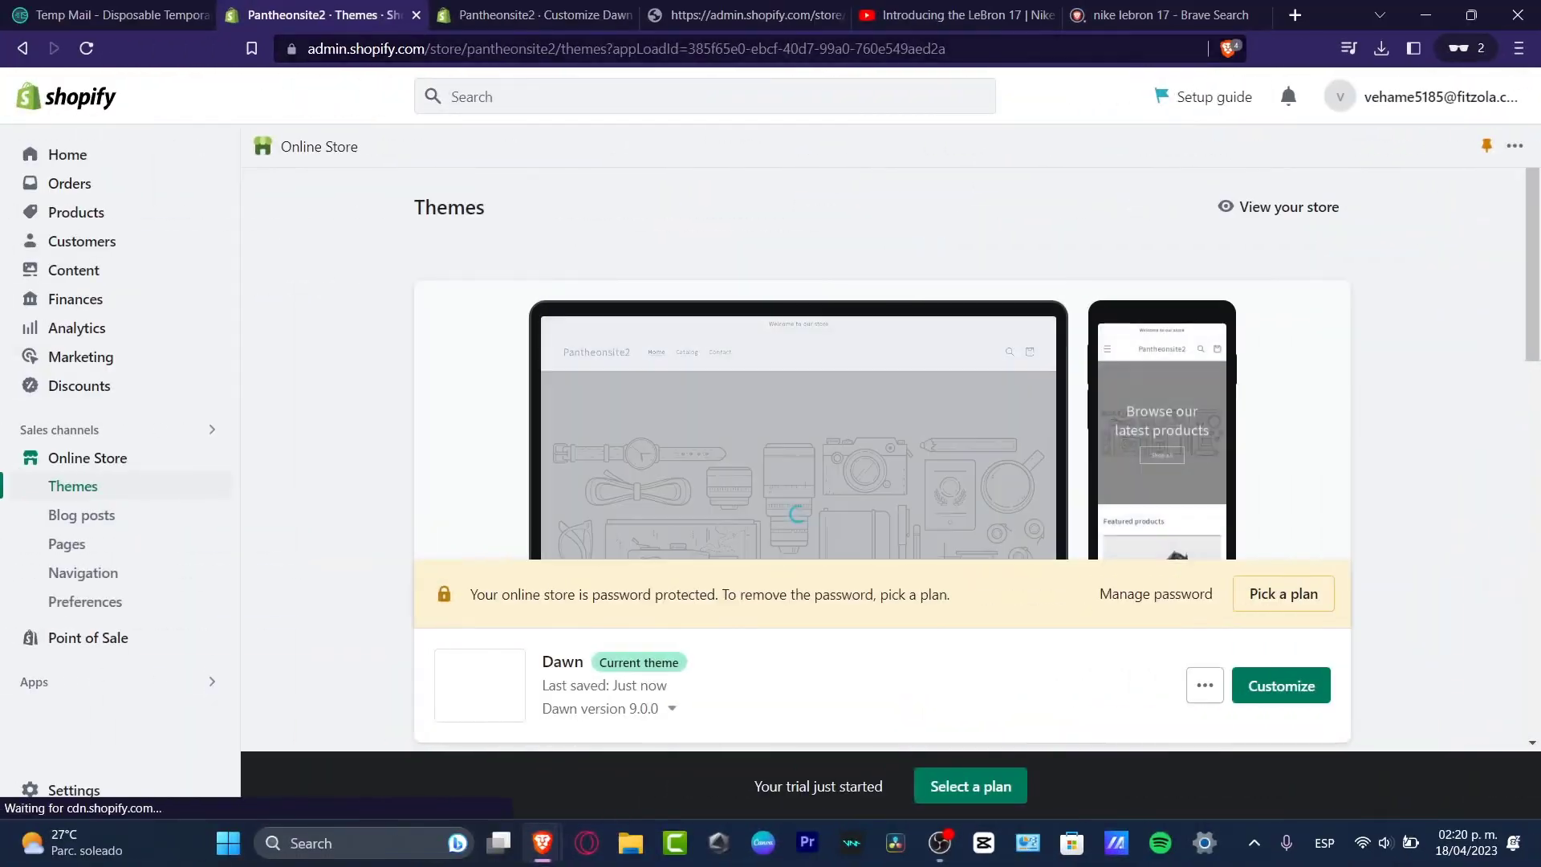
Open Lebron Nike Sneakers from the Products list, review it, and go back to the list
click(76, 212)
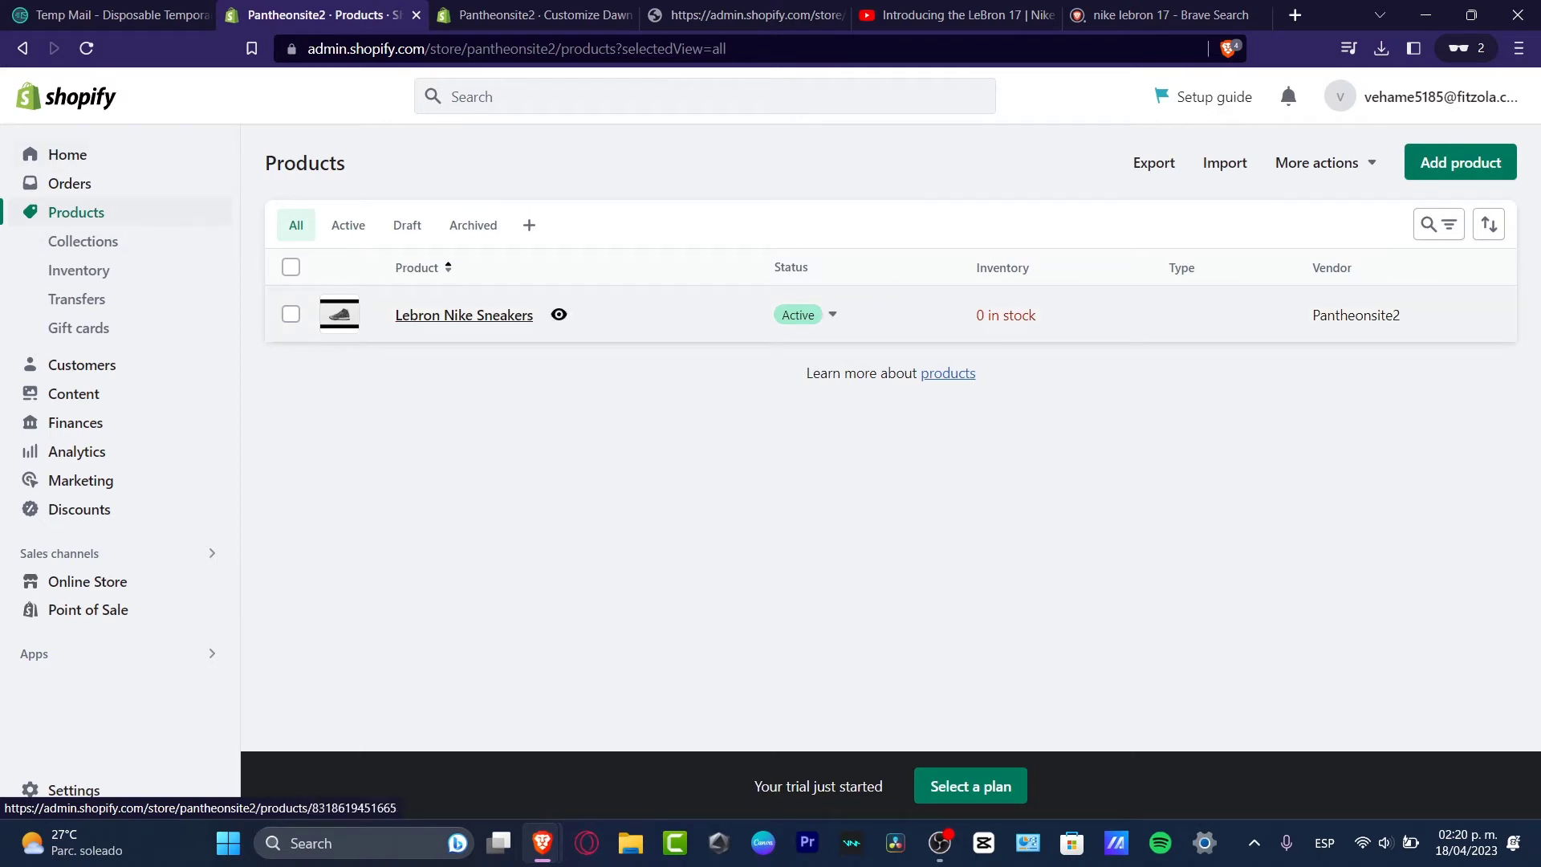
click(464, 315)
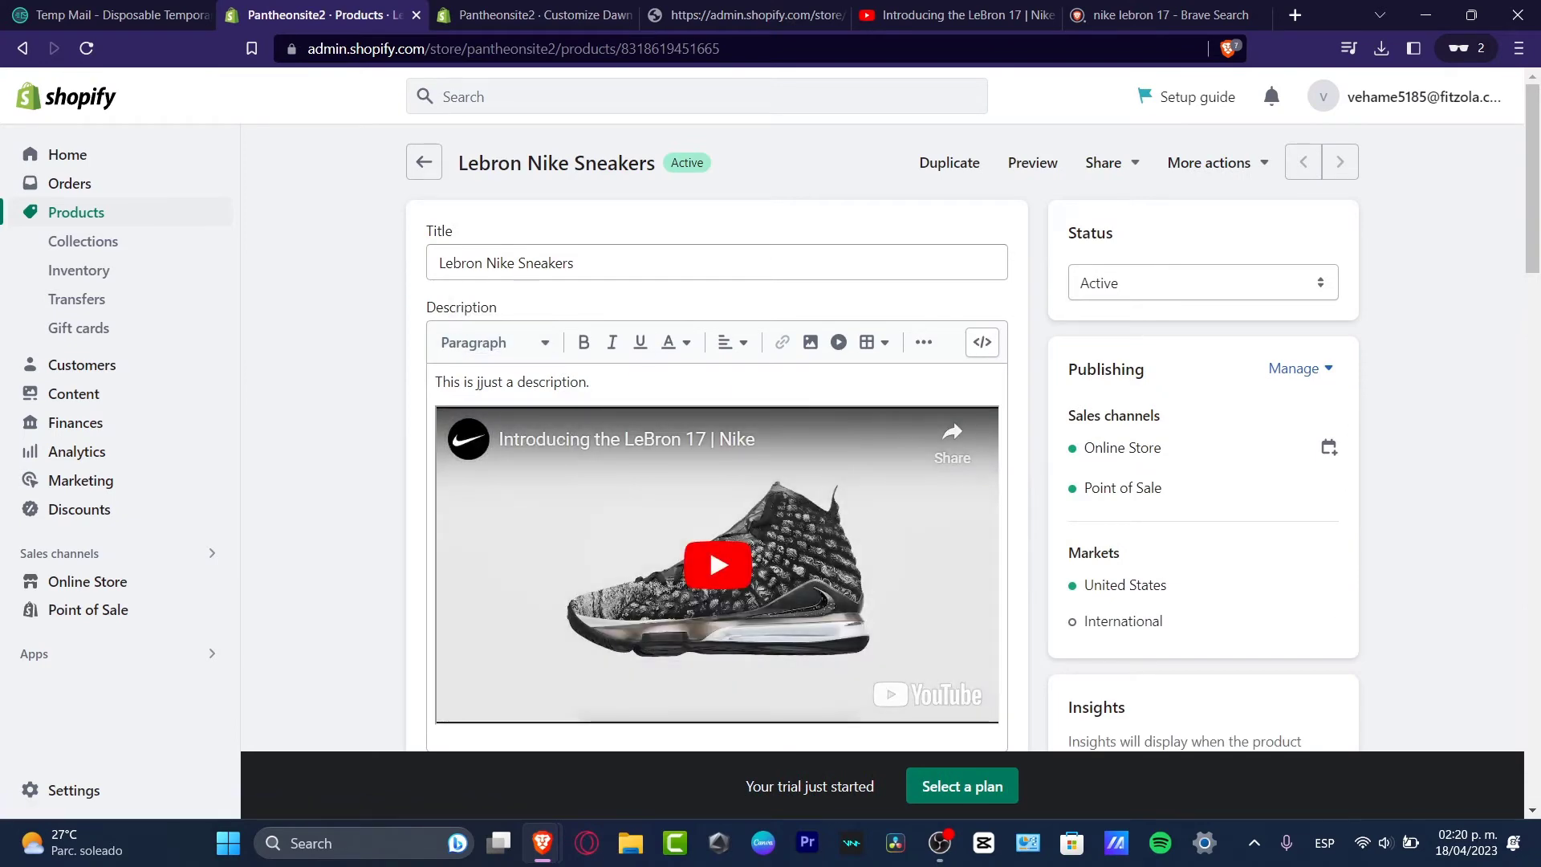
scroll(722, 437, down, 8)
scroll(723, 438, down, 4)
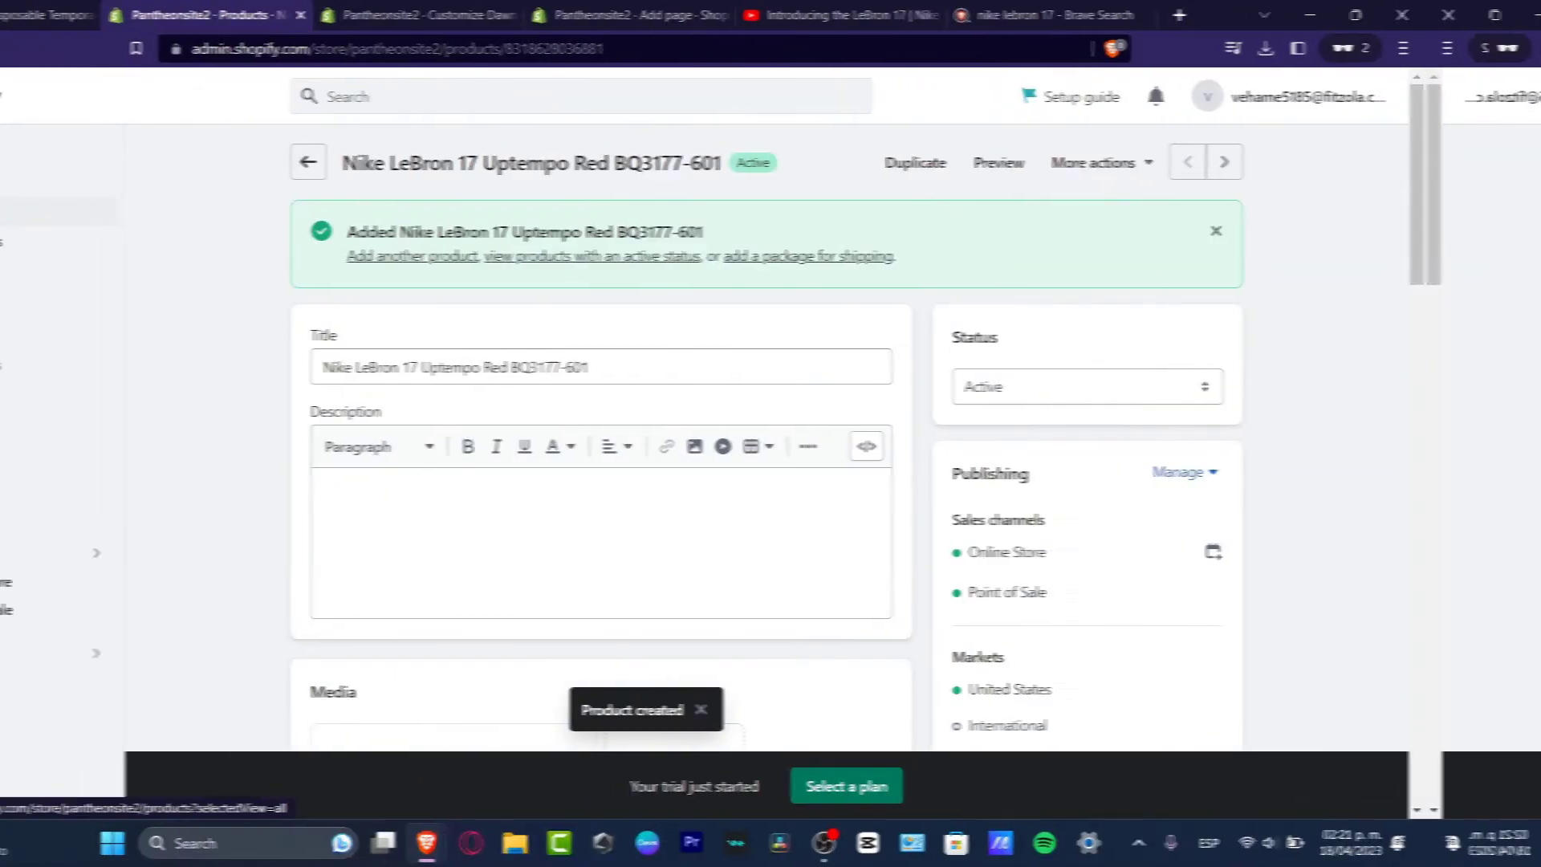
click(424, 162)
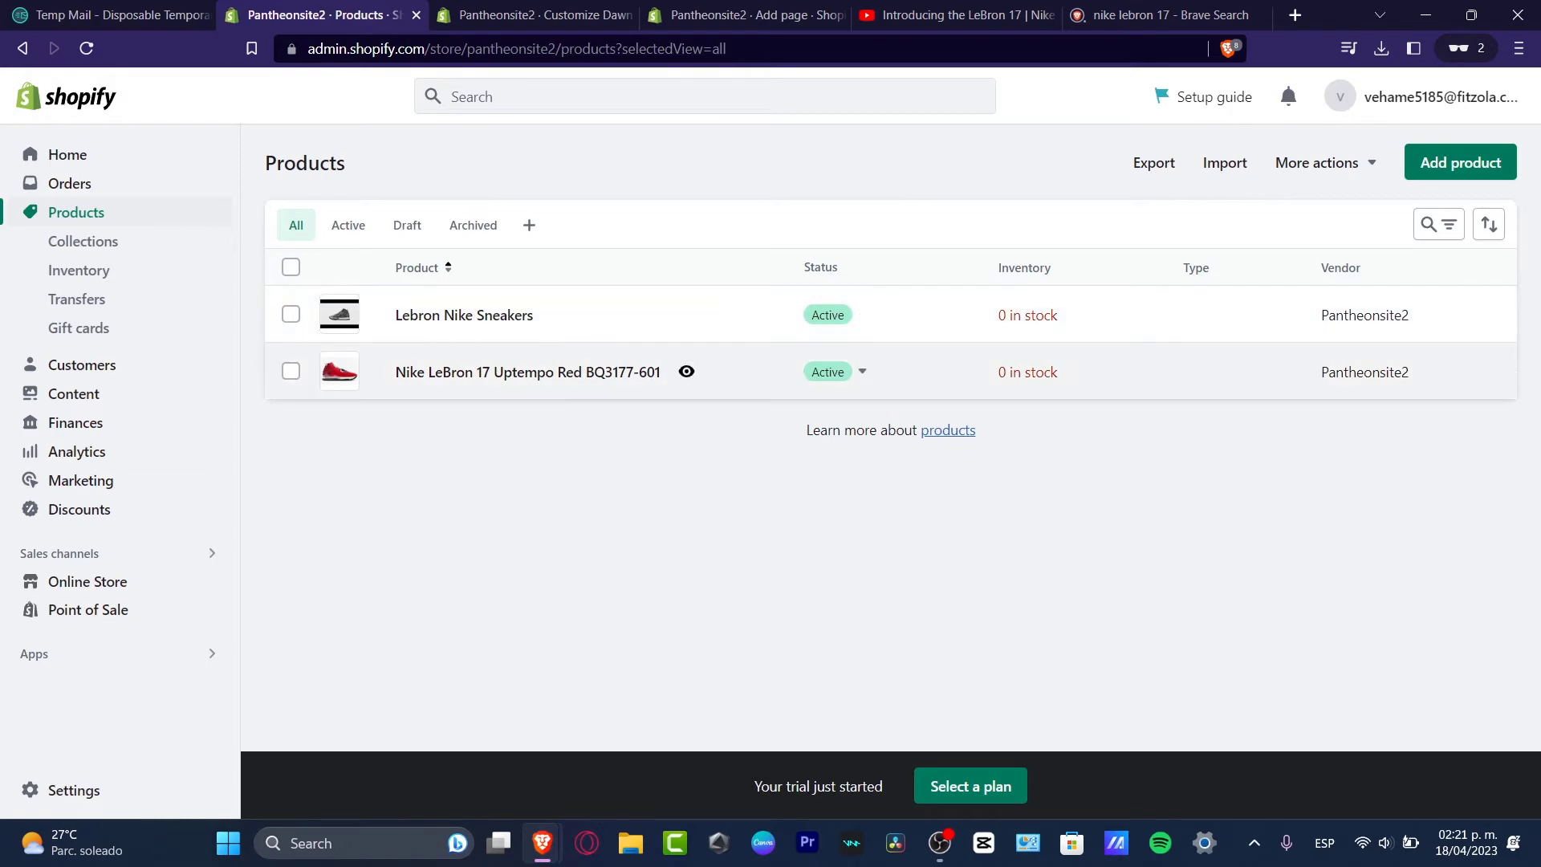
click(463, 314)
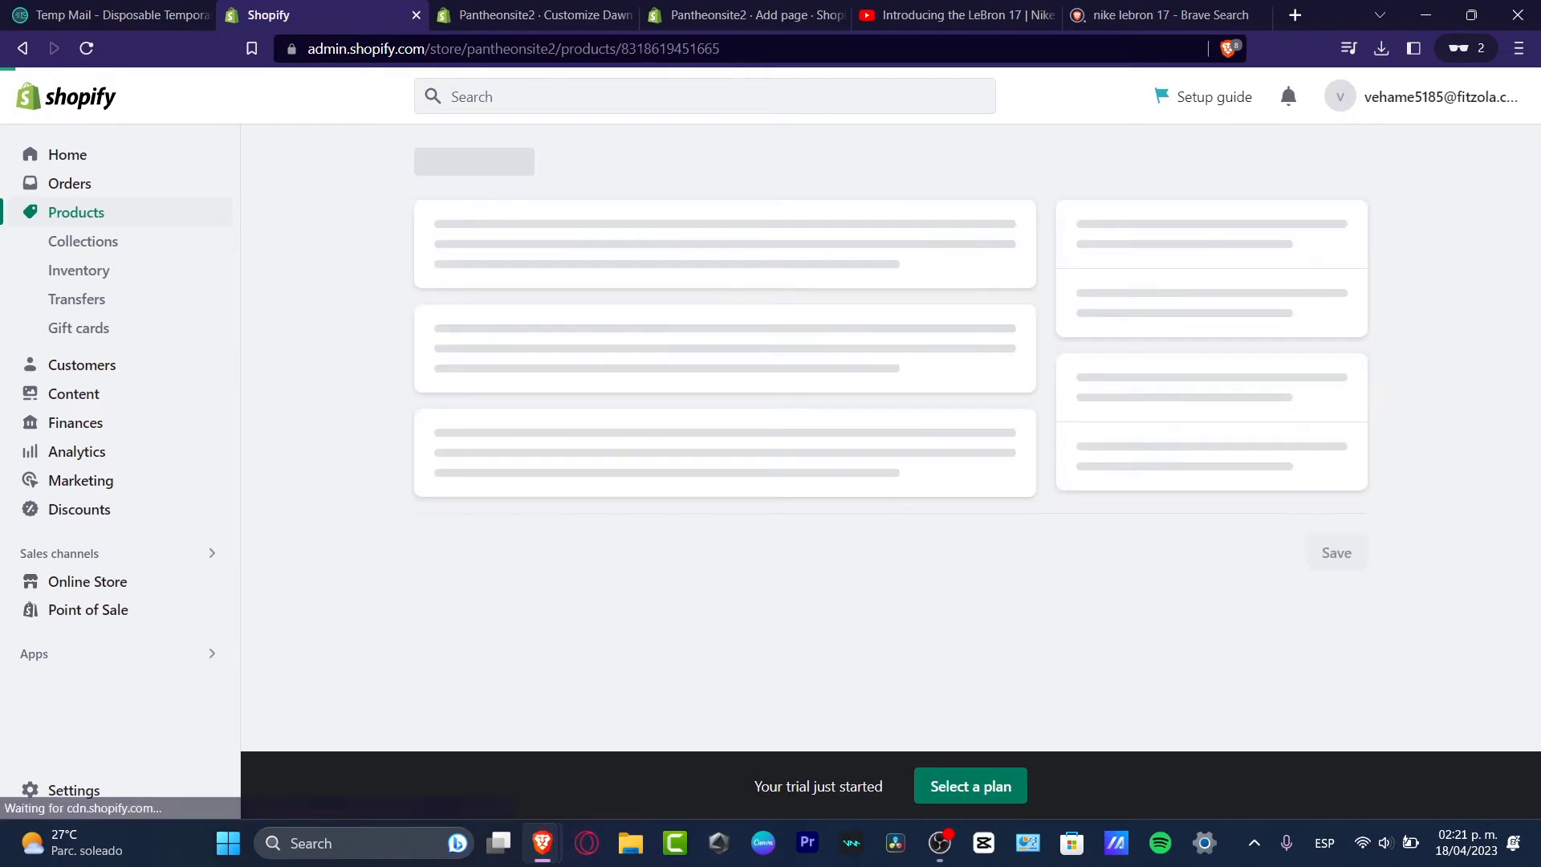
scroll(718, 438, down, 8)
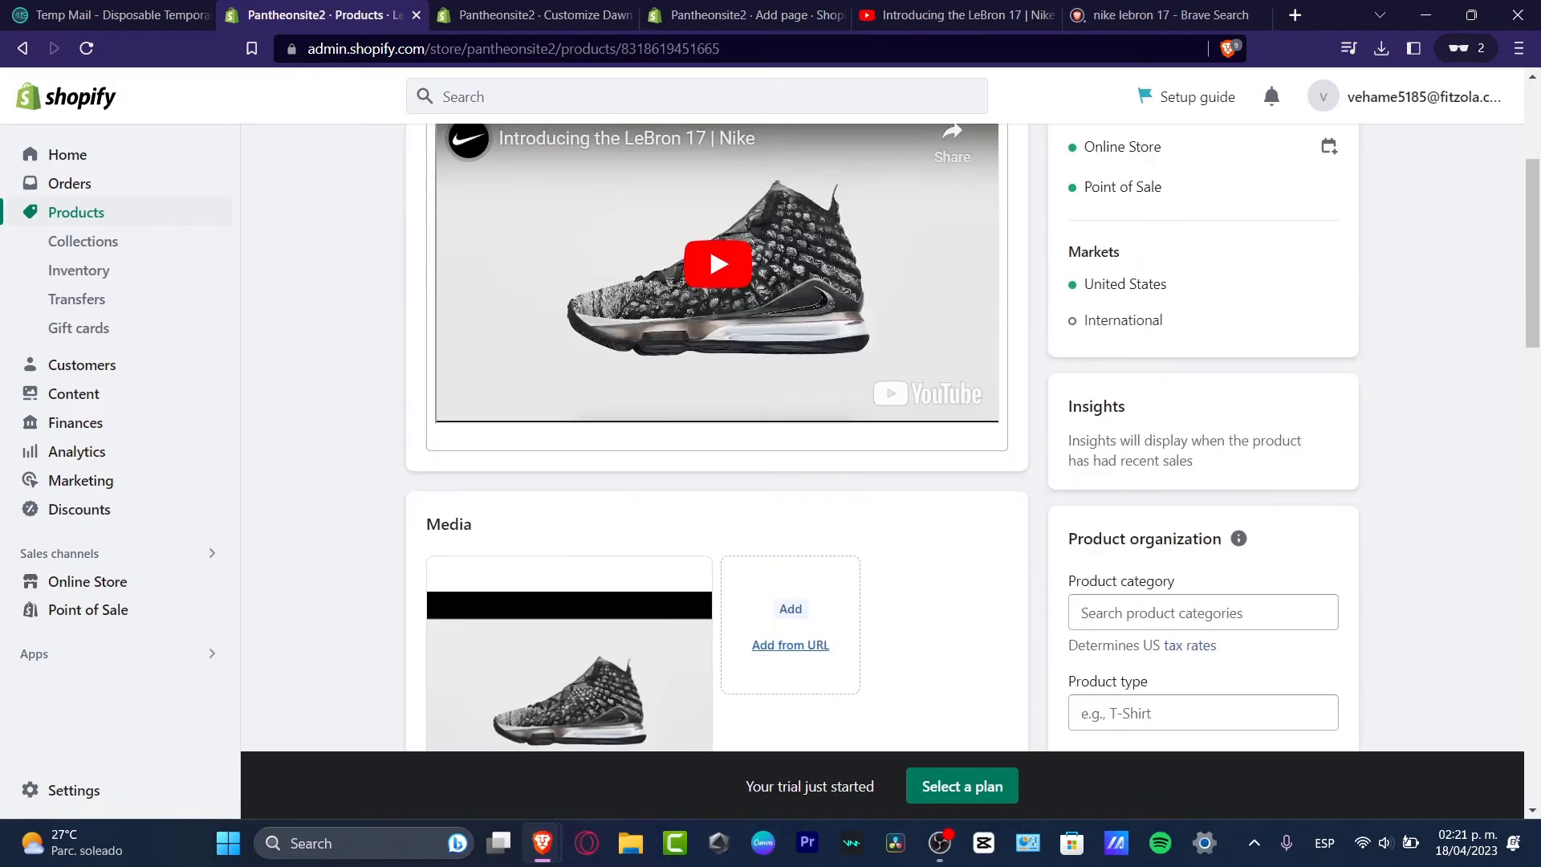
scroll(718, 438, down, 15)
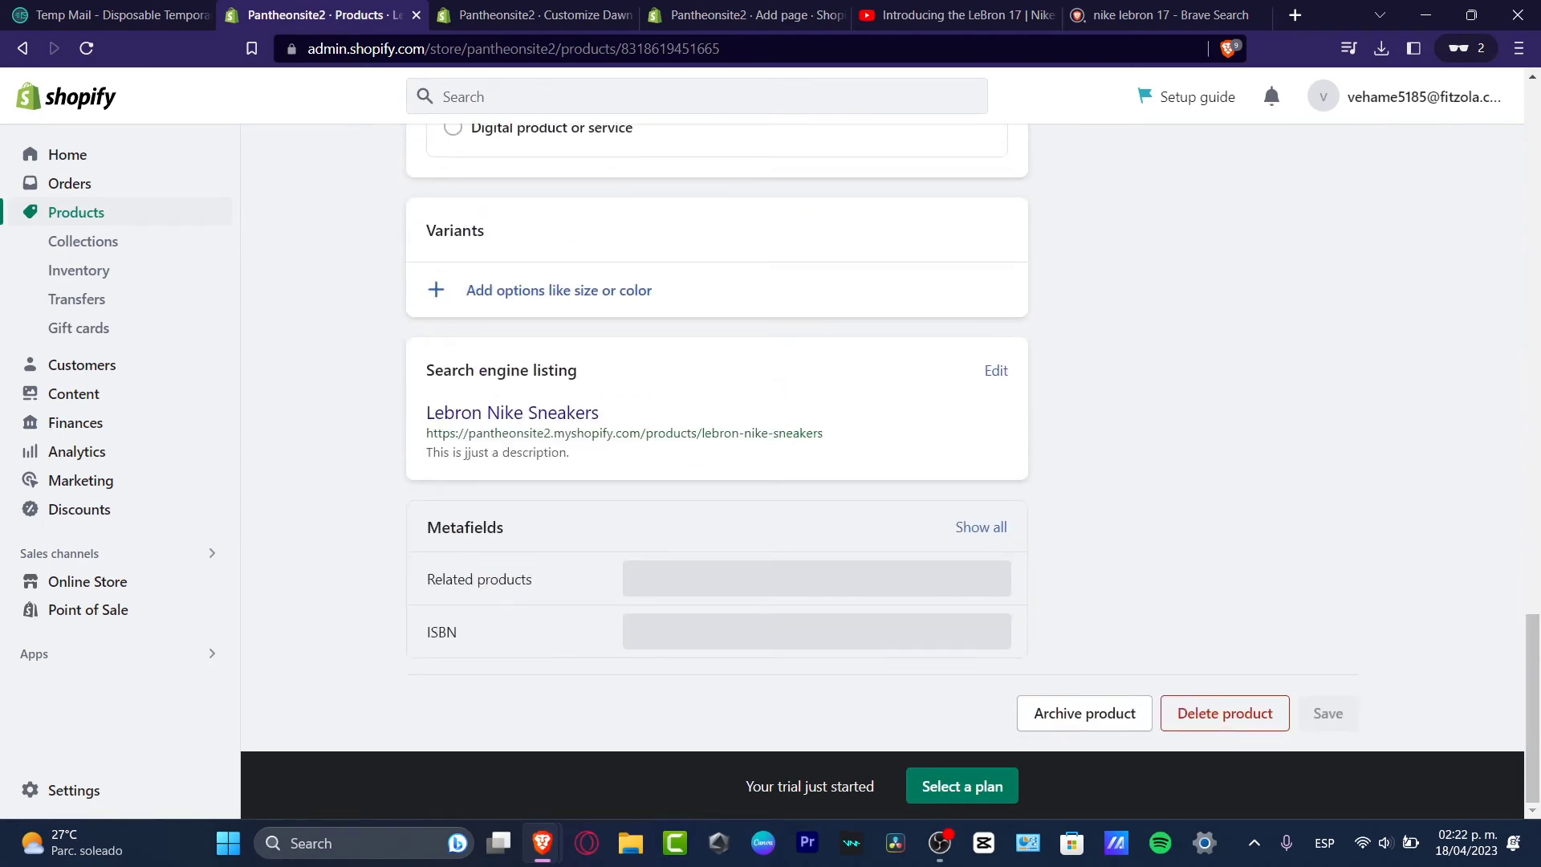
click(981, 528)
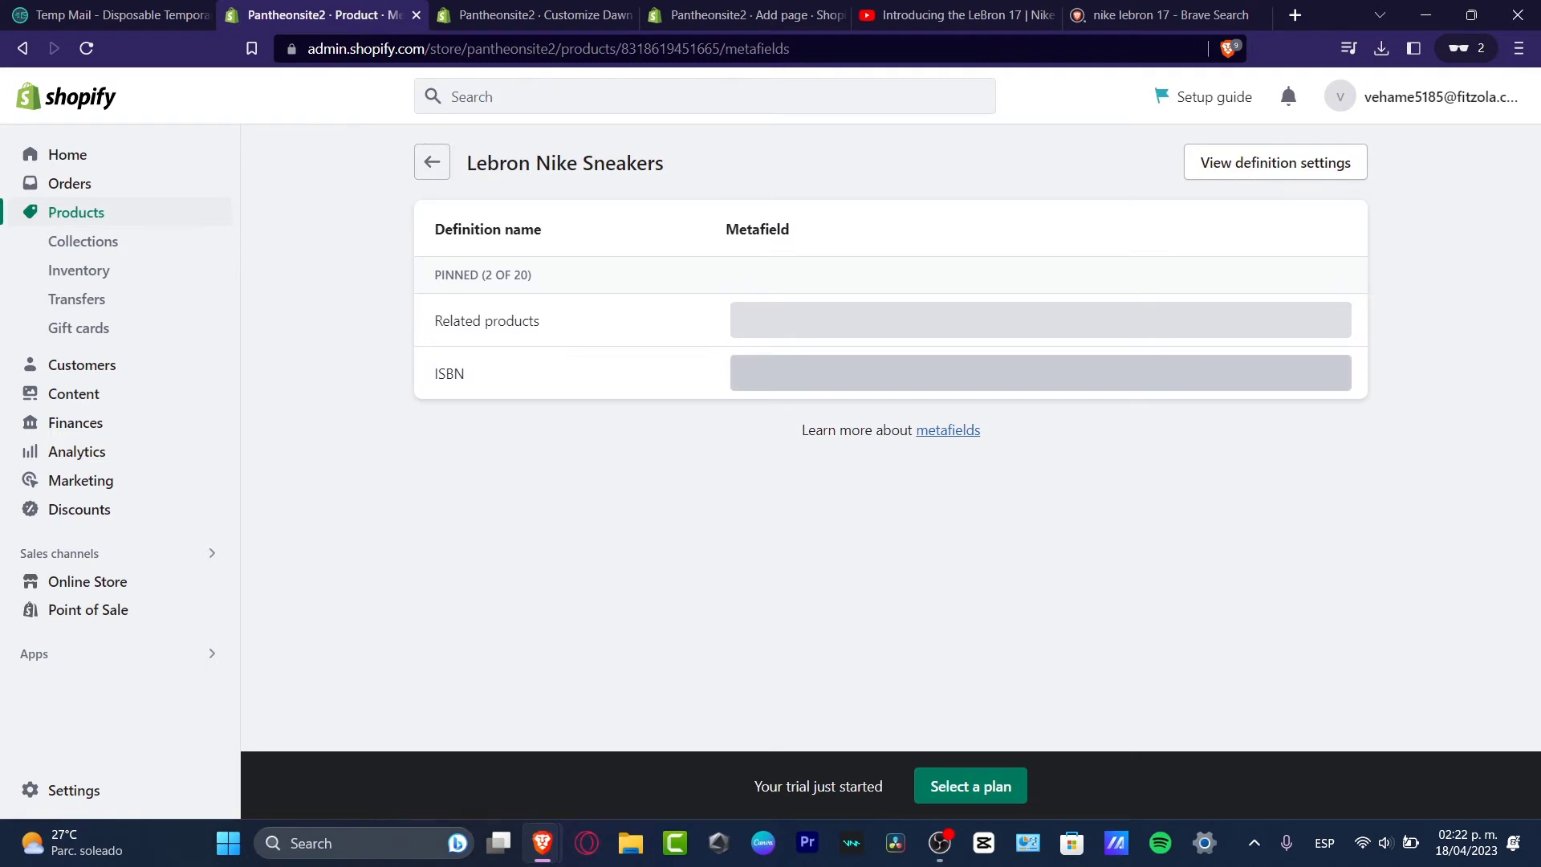
click(1040, 373)
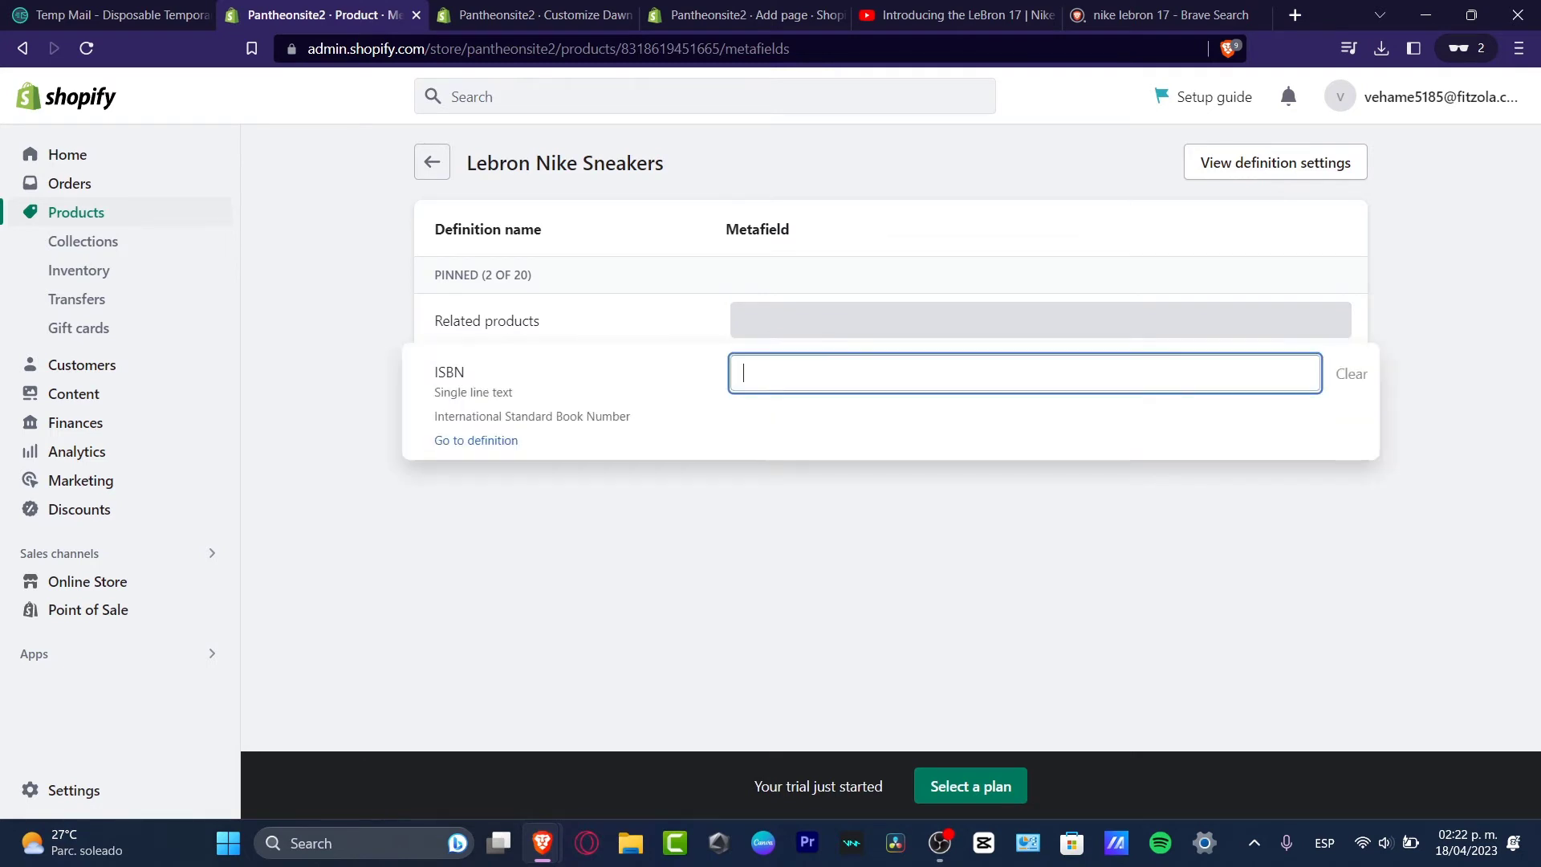
text(6580''0)
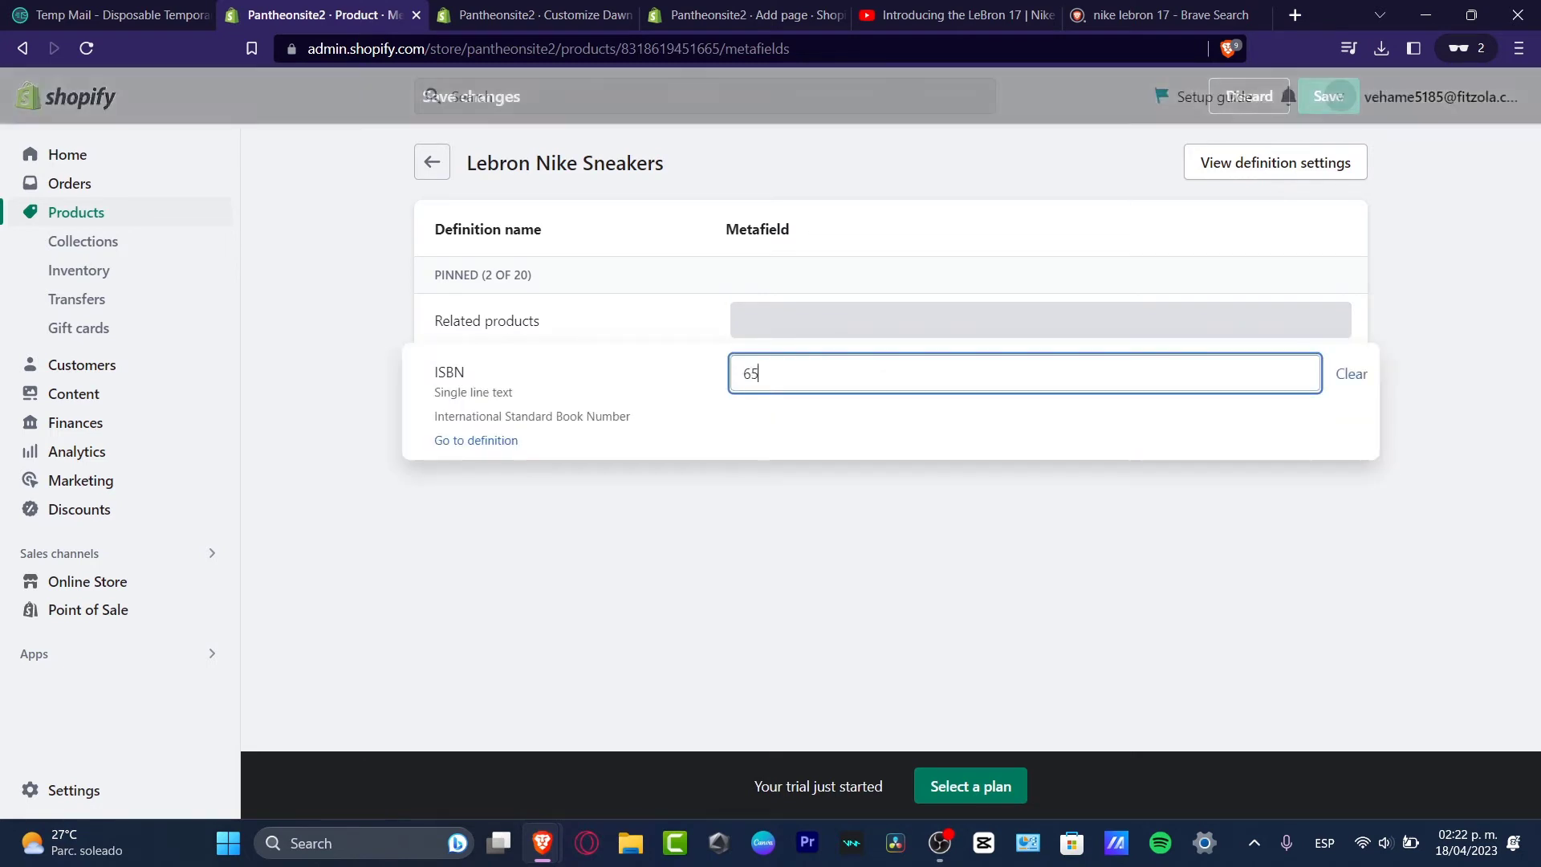
key(ctrl+a)
text(6580076)
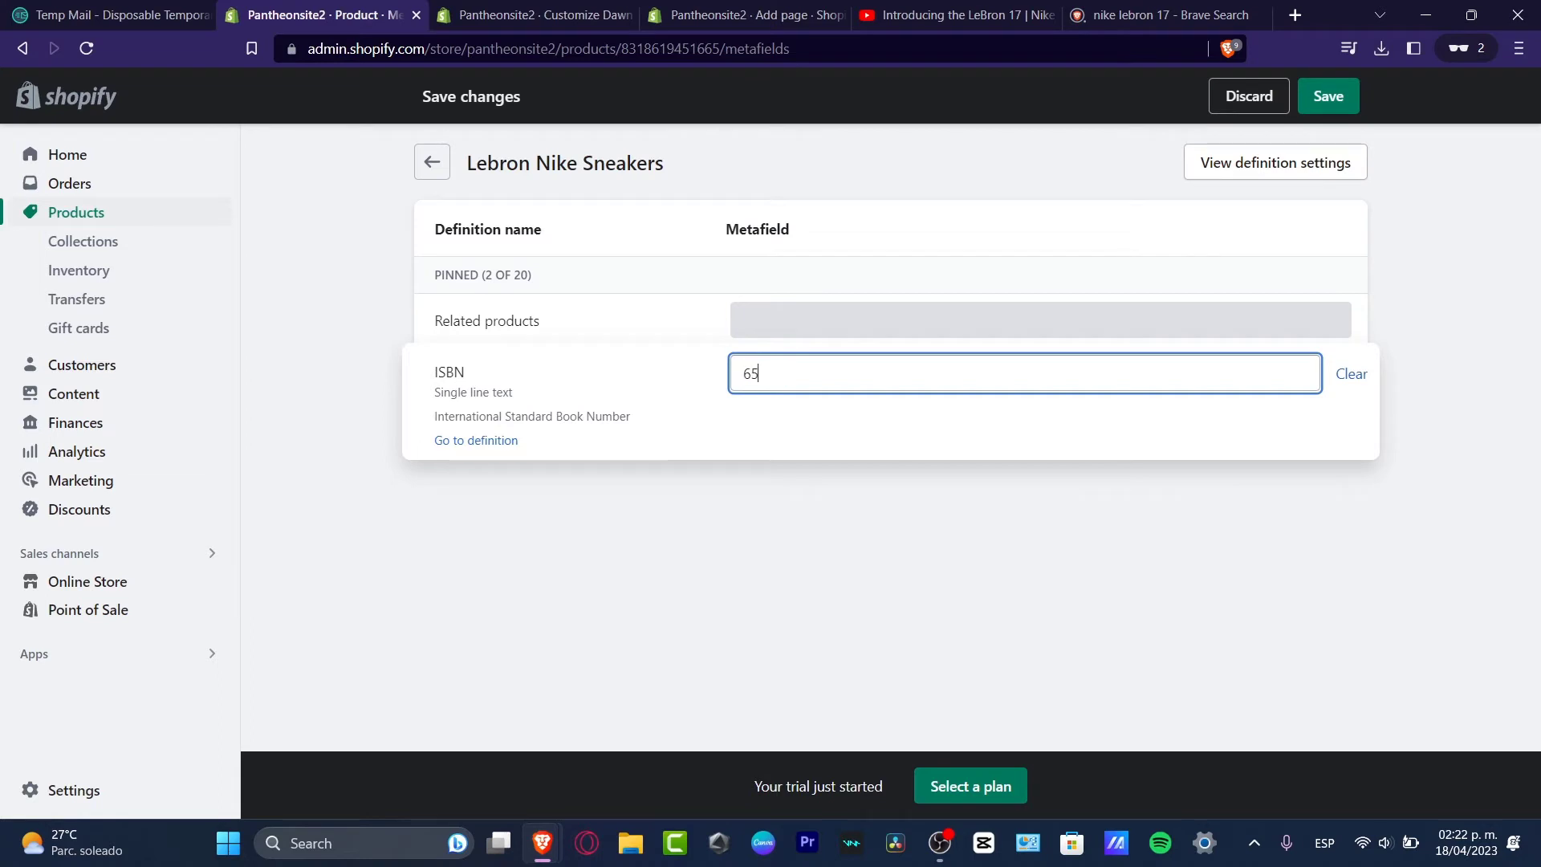
text(000098)
click(891, 546)
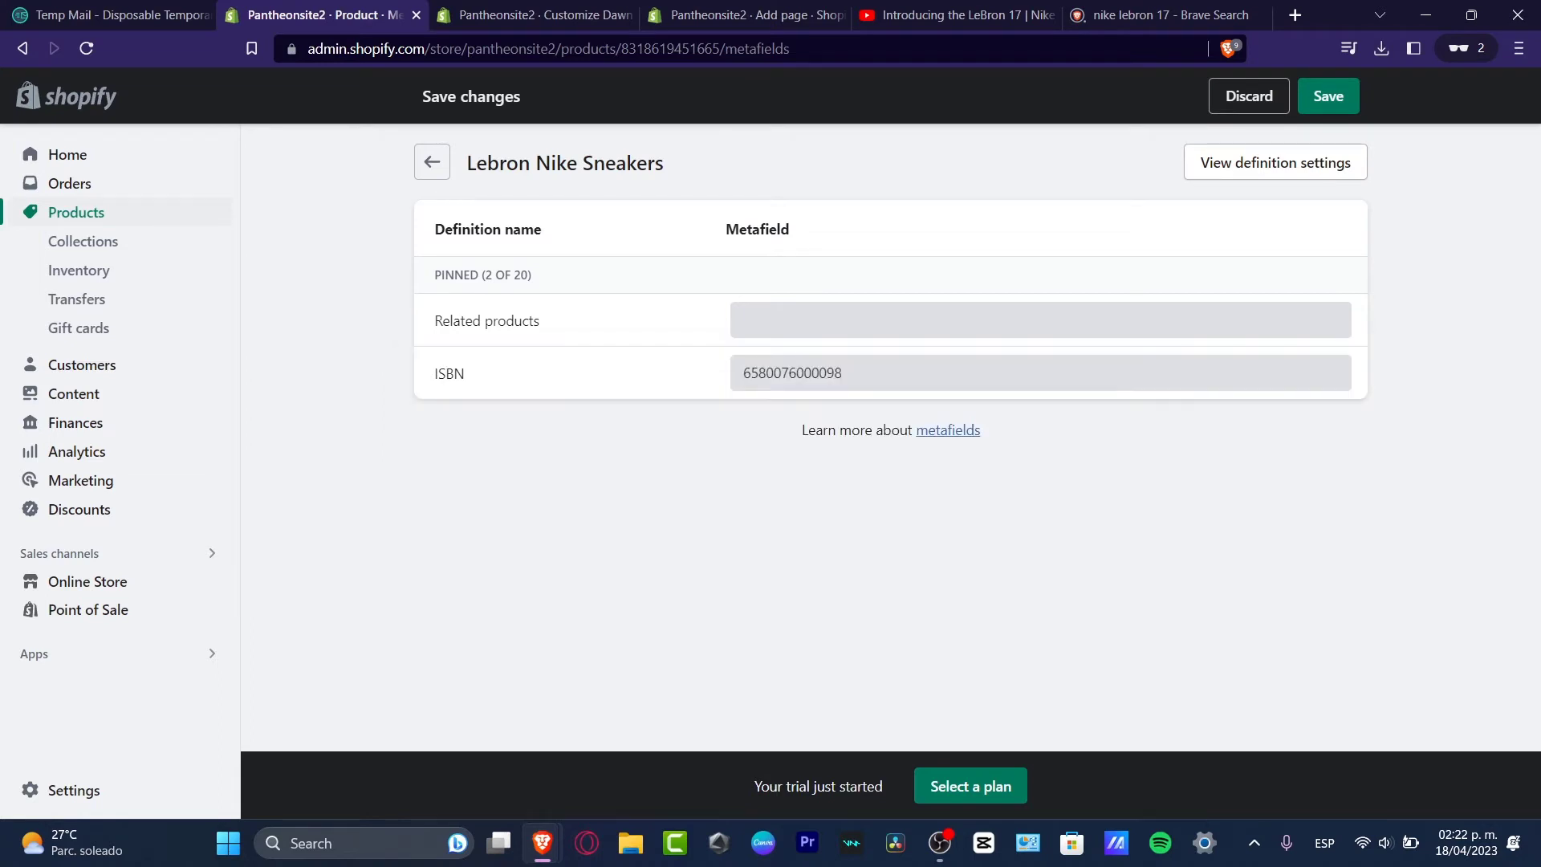
Set Related products to Nike LeBron 17 Uptempo Red BQ3177-601 and save the product
click(810, 321)
click(795, 320)
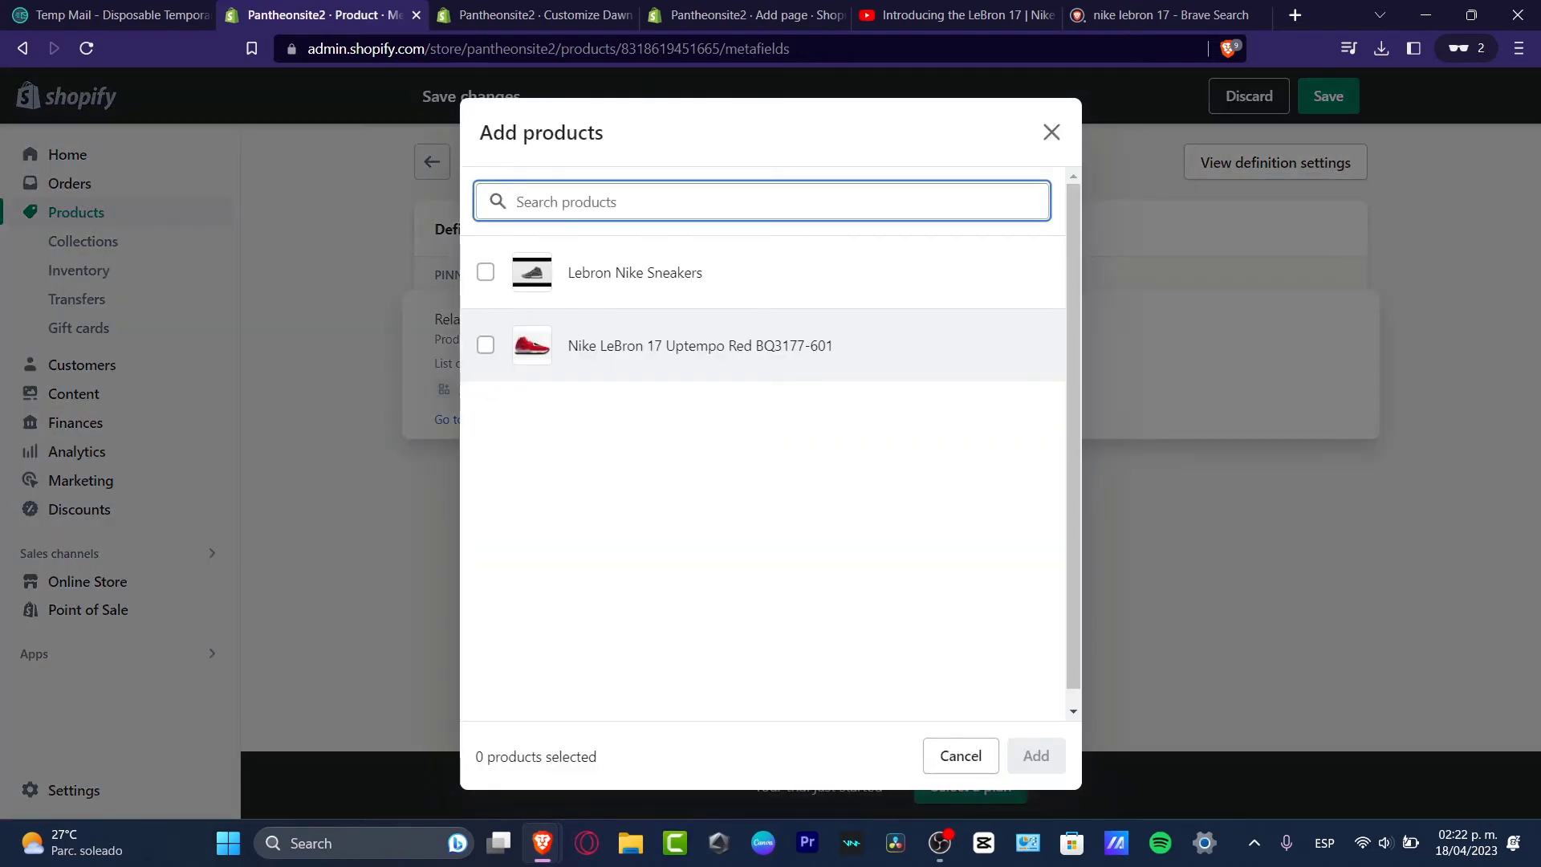
click(486, 345)
click(1036, 756)
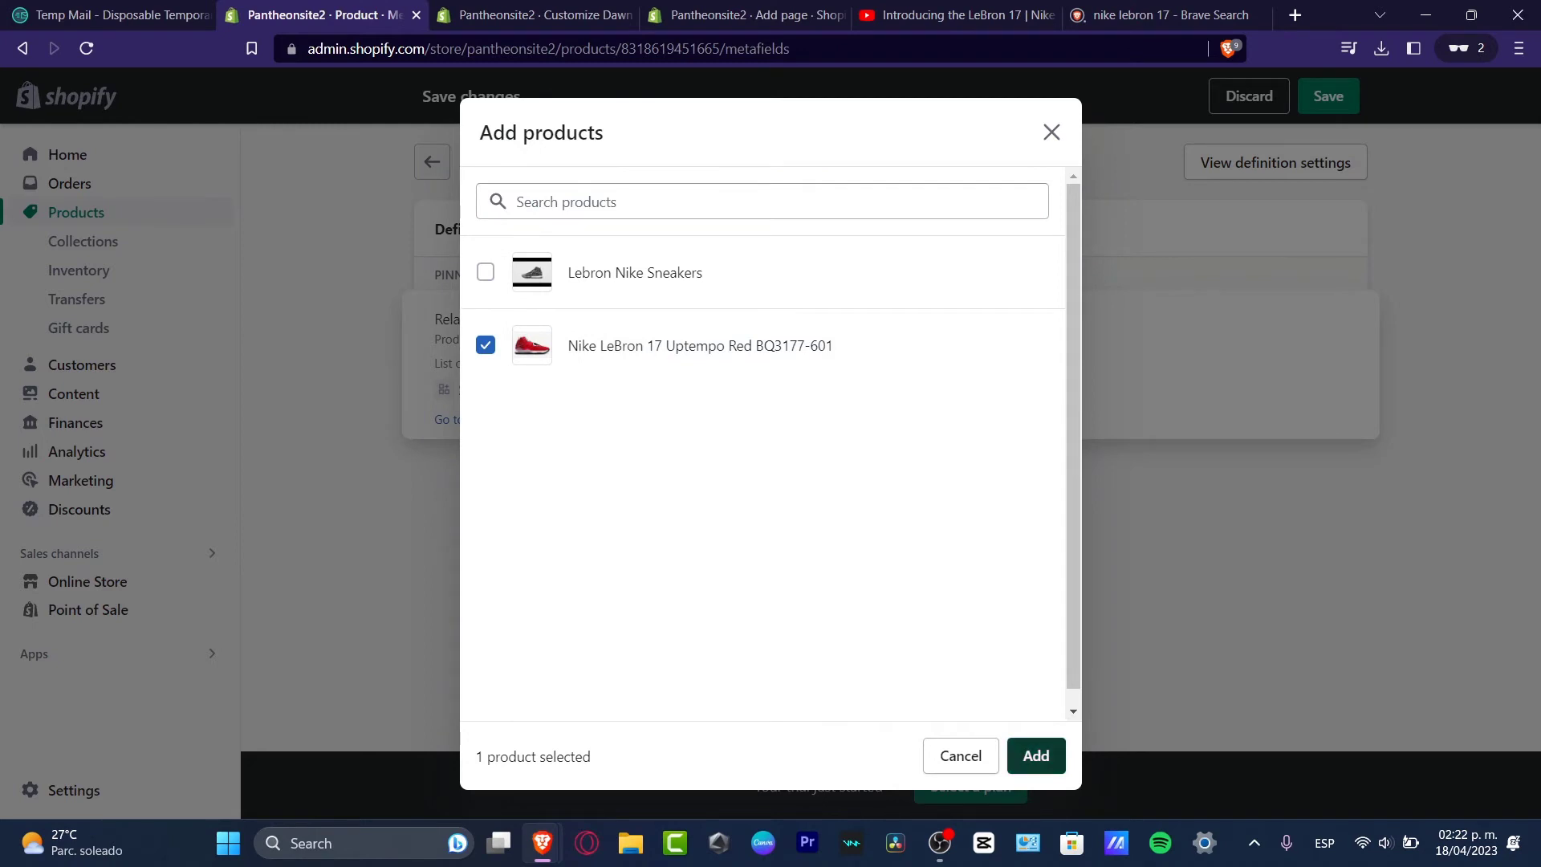
click(1036, 755)
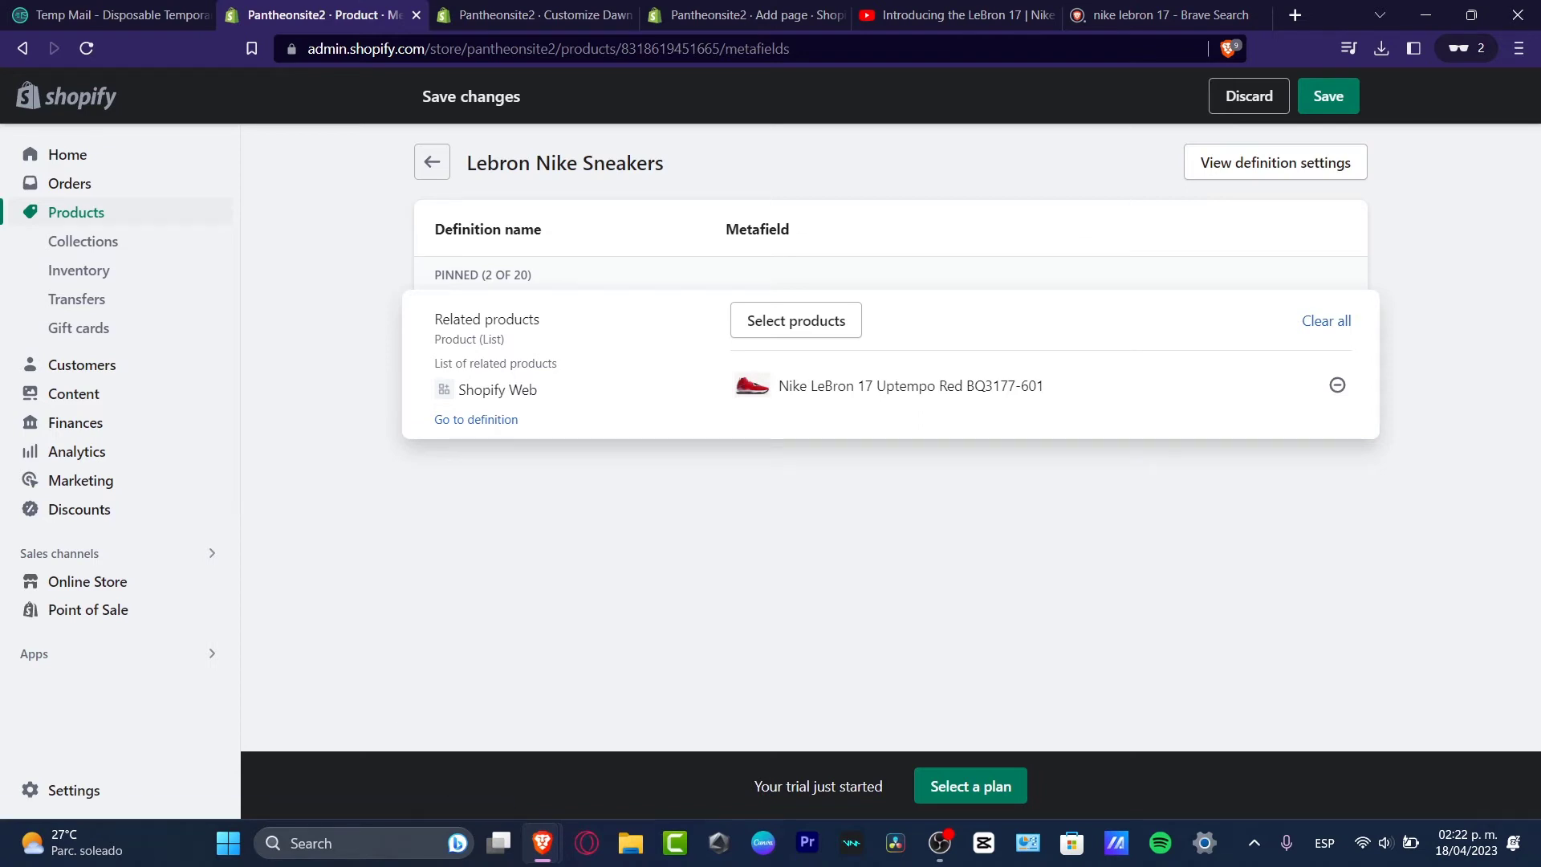
click(1328, 96)
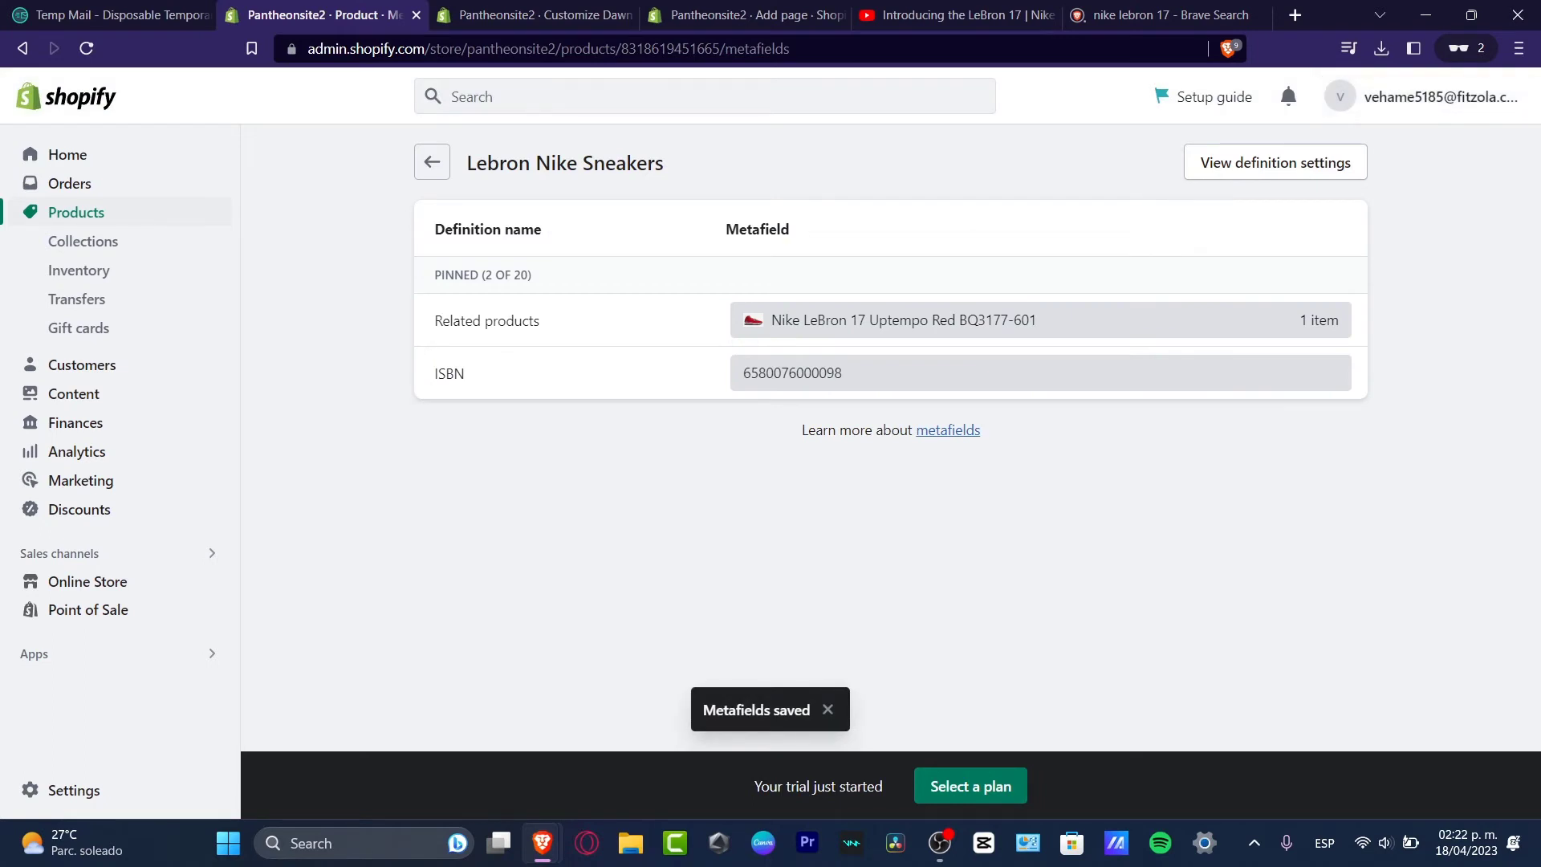
click(534, 14)
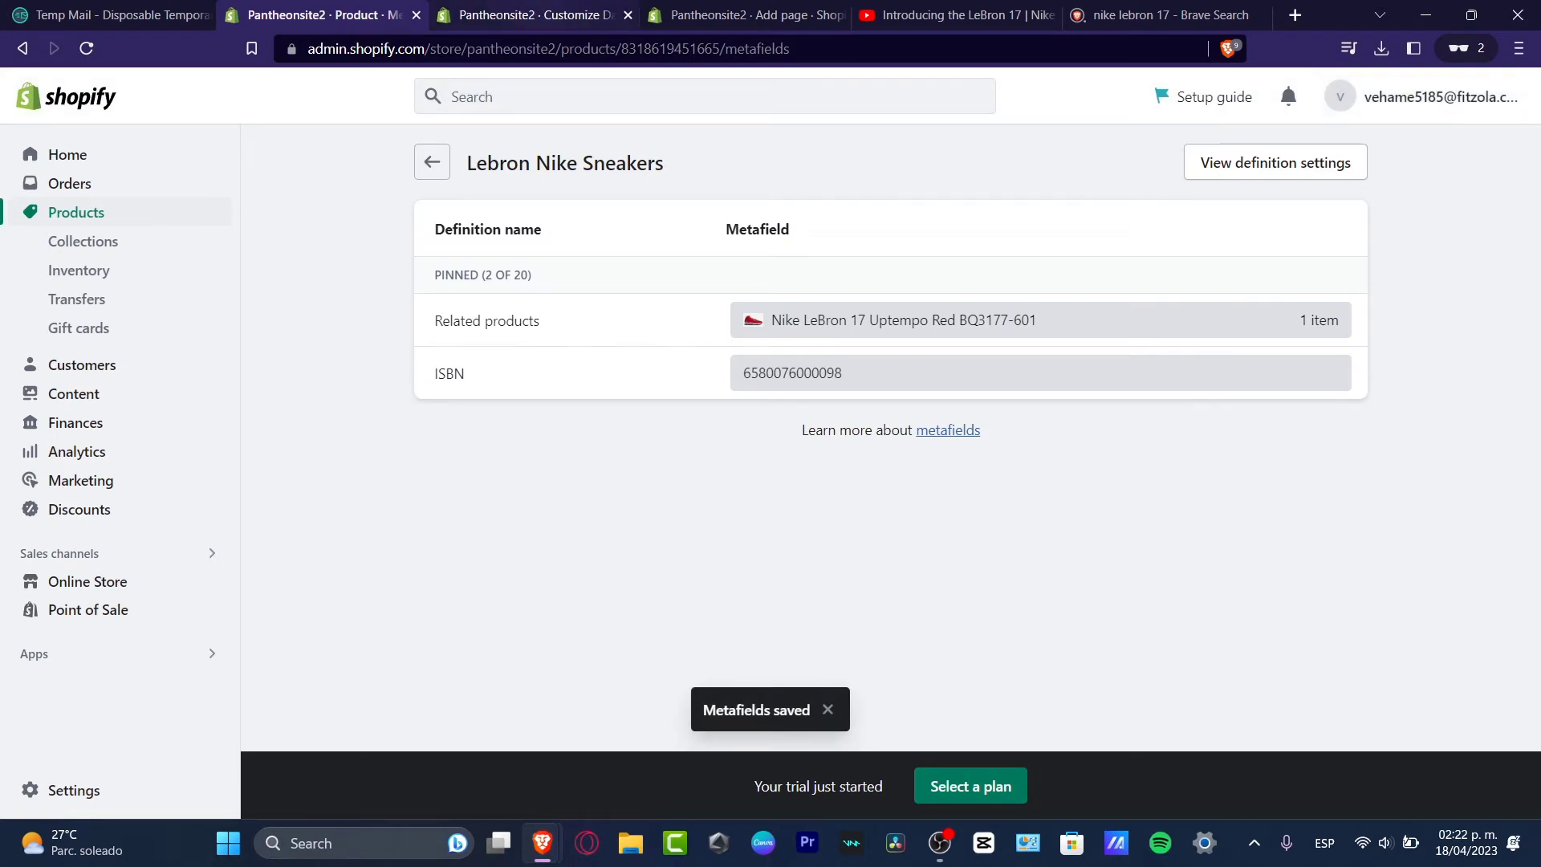
Reload the theme editor and view the live store in a new tab
click(86, 48)
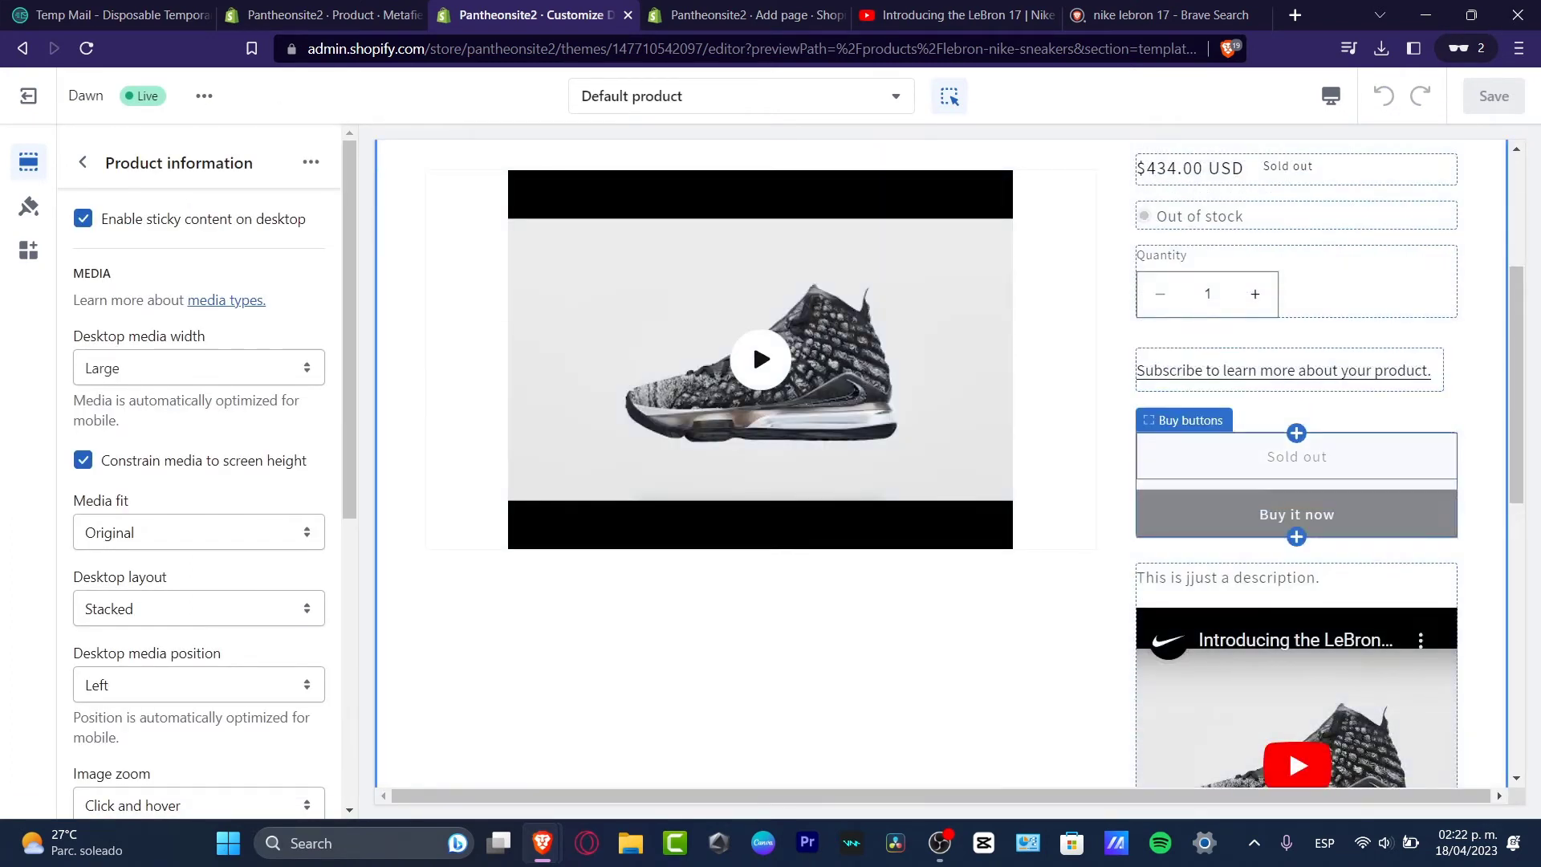
scroll(940, 463, down, 7)
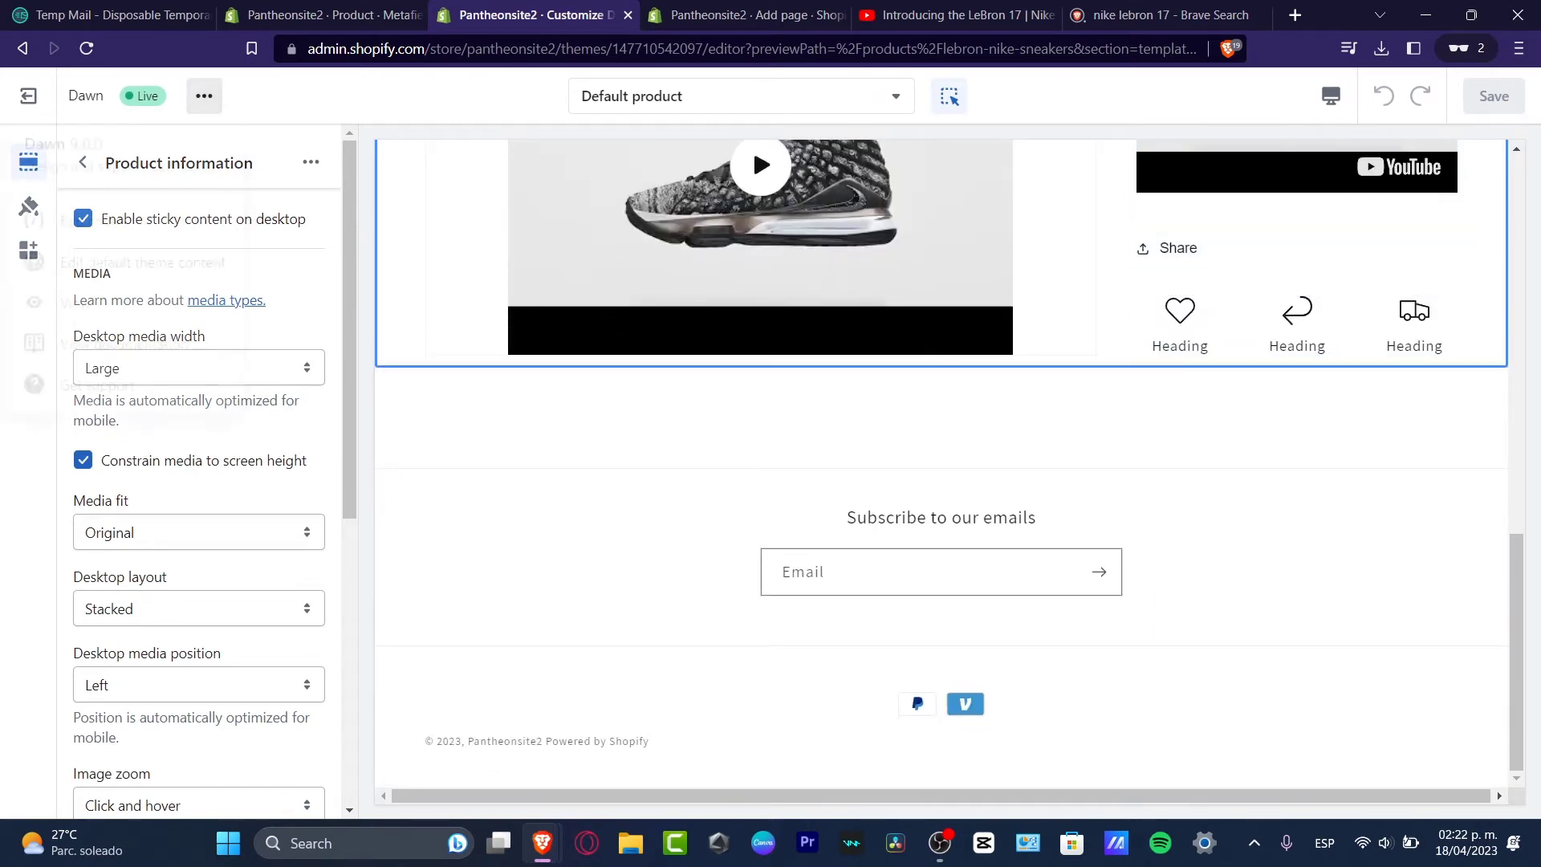
click(204, 95)
click(74, 306)
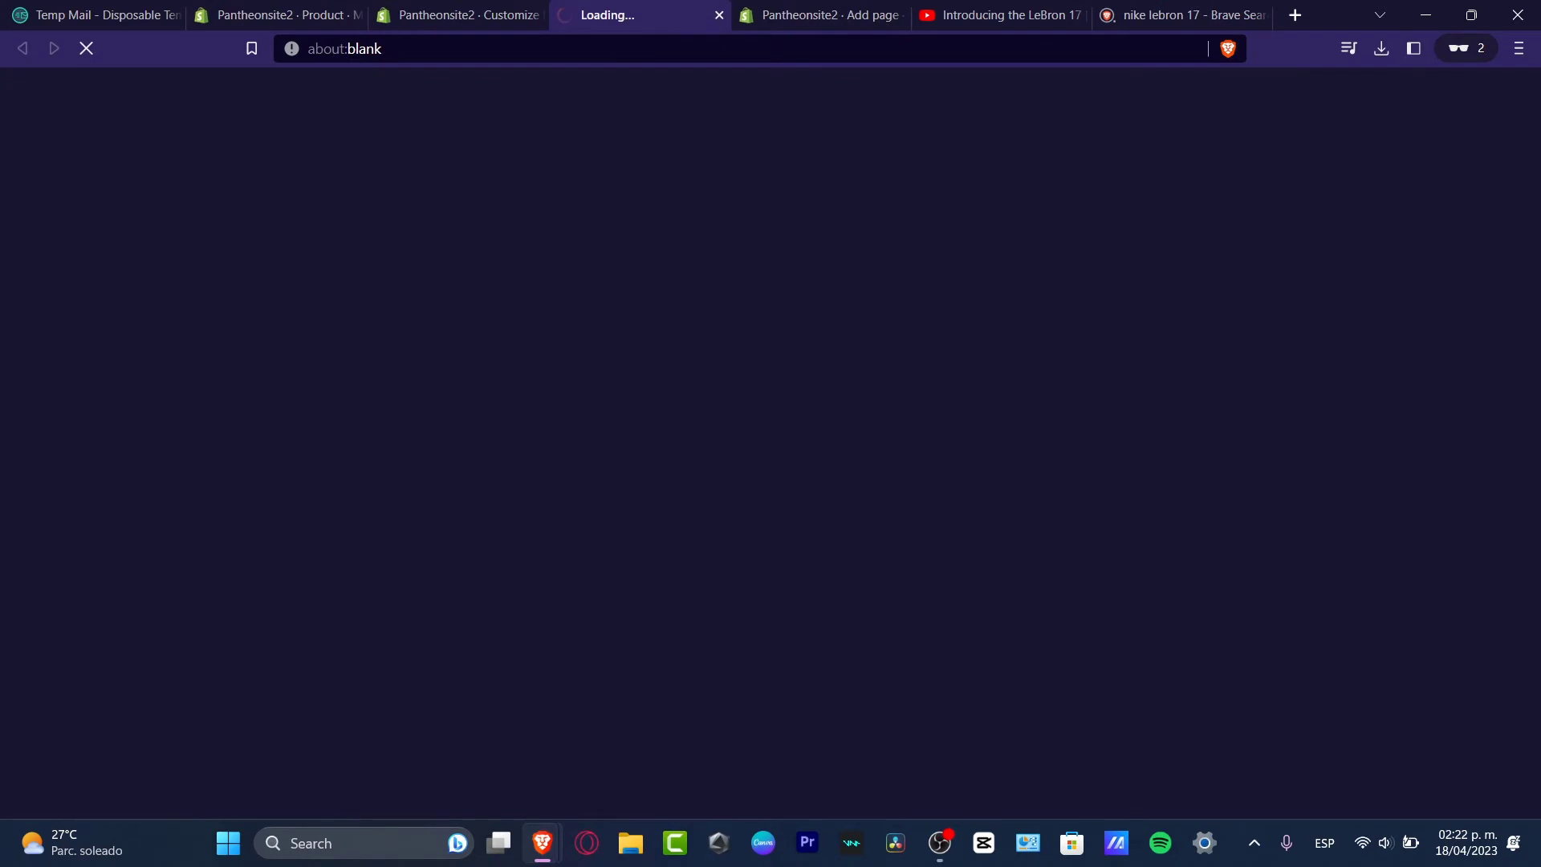
Check the Lebron Nike Sneakers product page on the live store, then return to the theme editor
scroll(623, 241, down, 8)
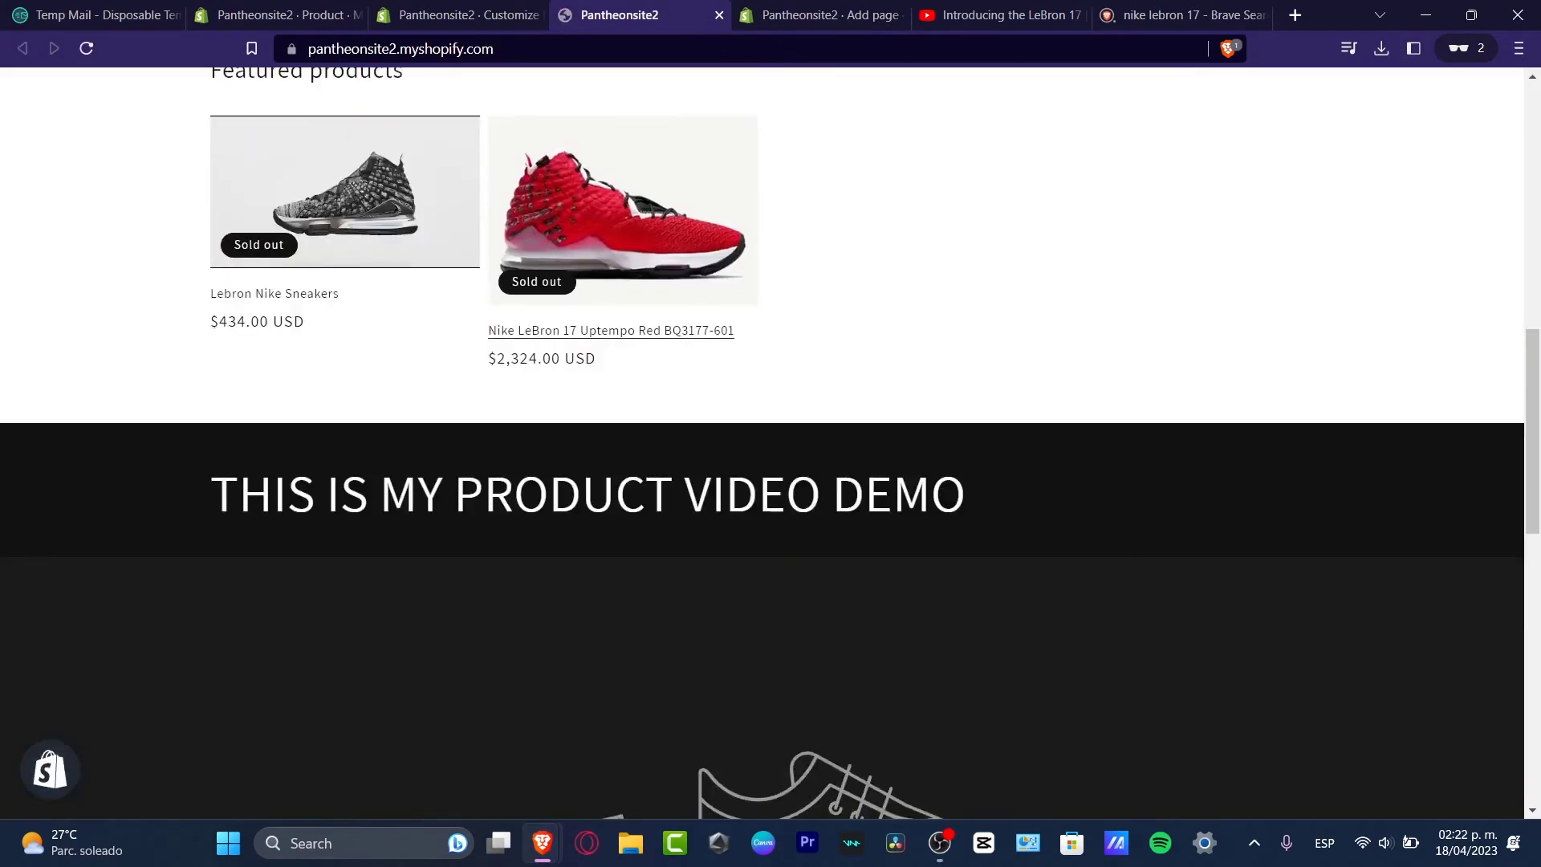
click(345, 193)
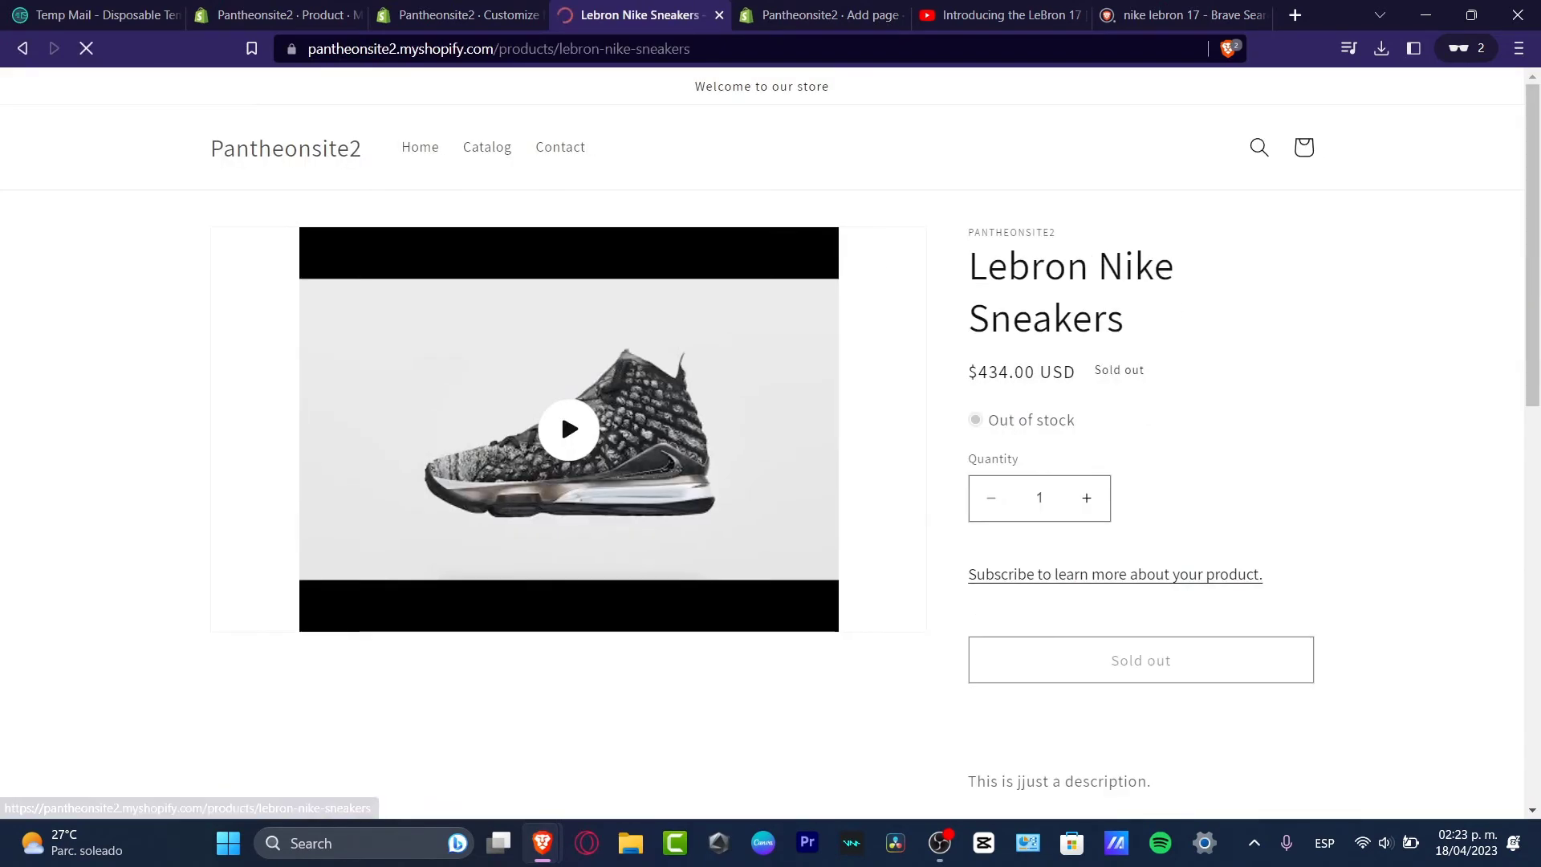
scroll(560, 407, down, 10)
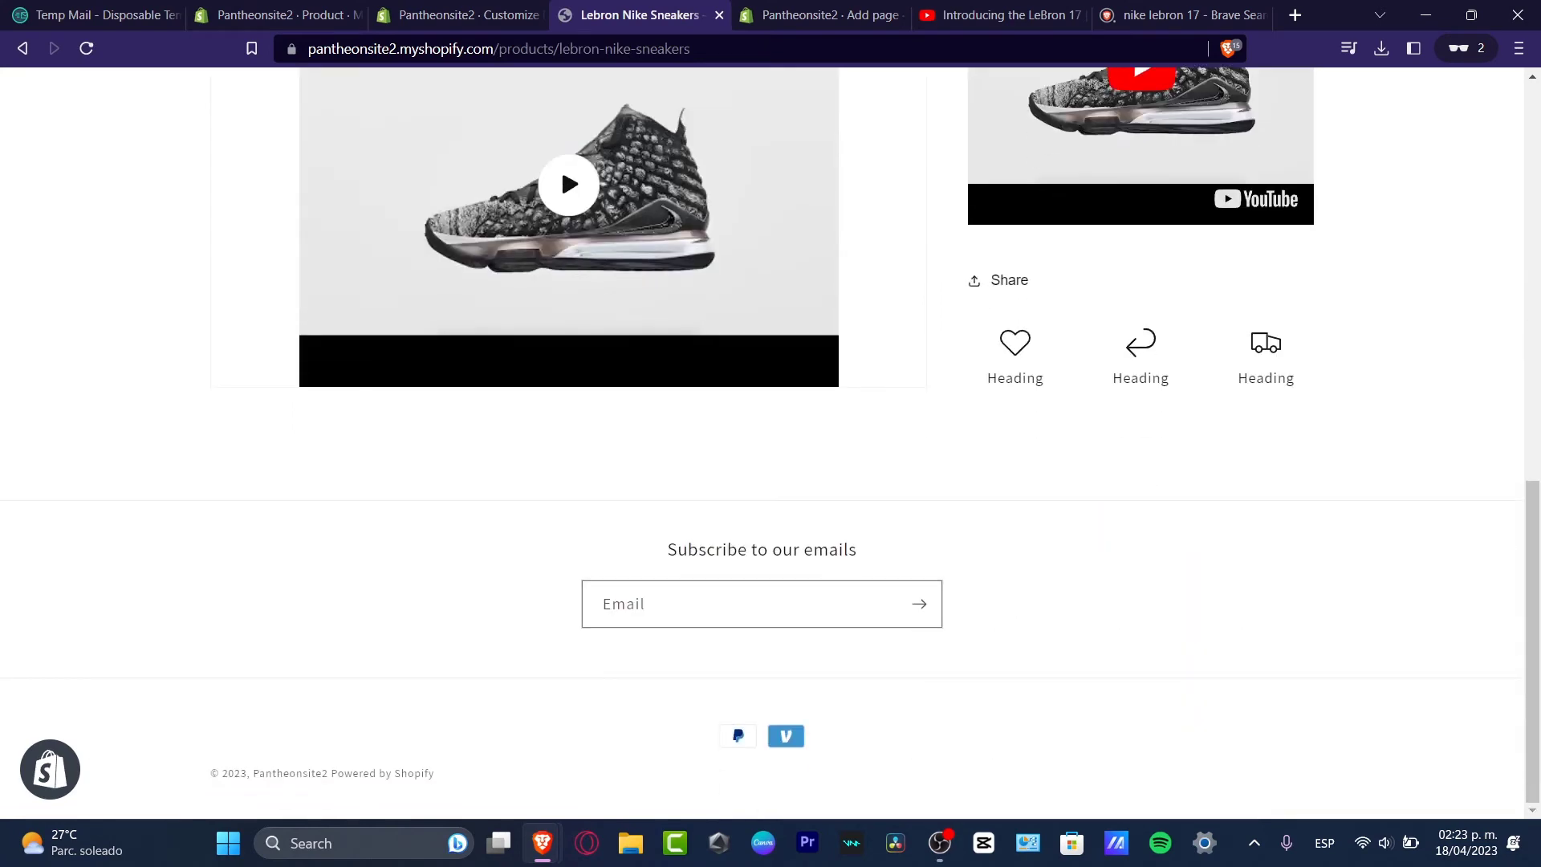
scroll(560, 278, up, 10)
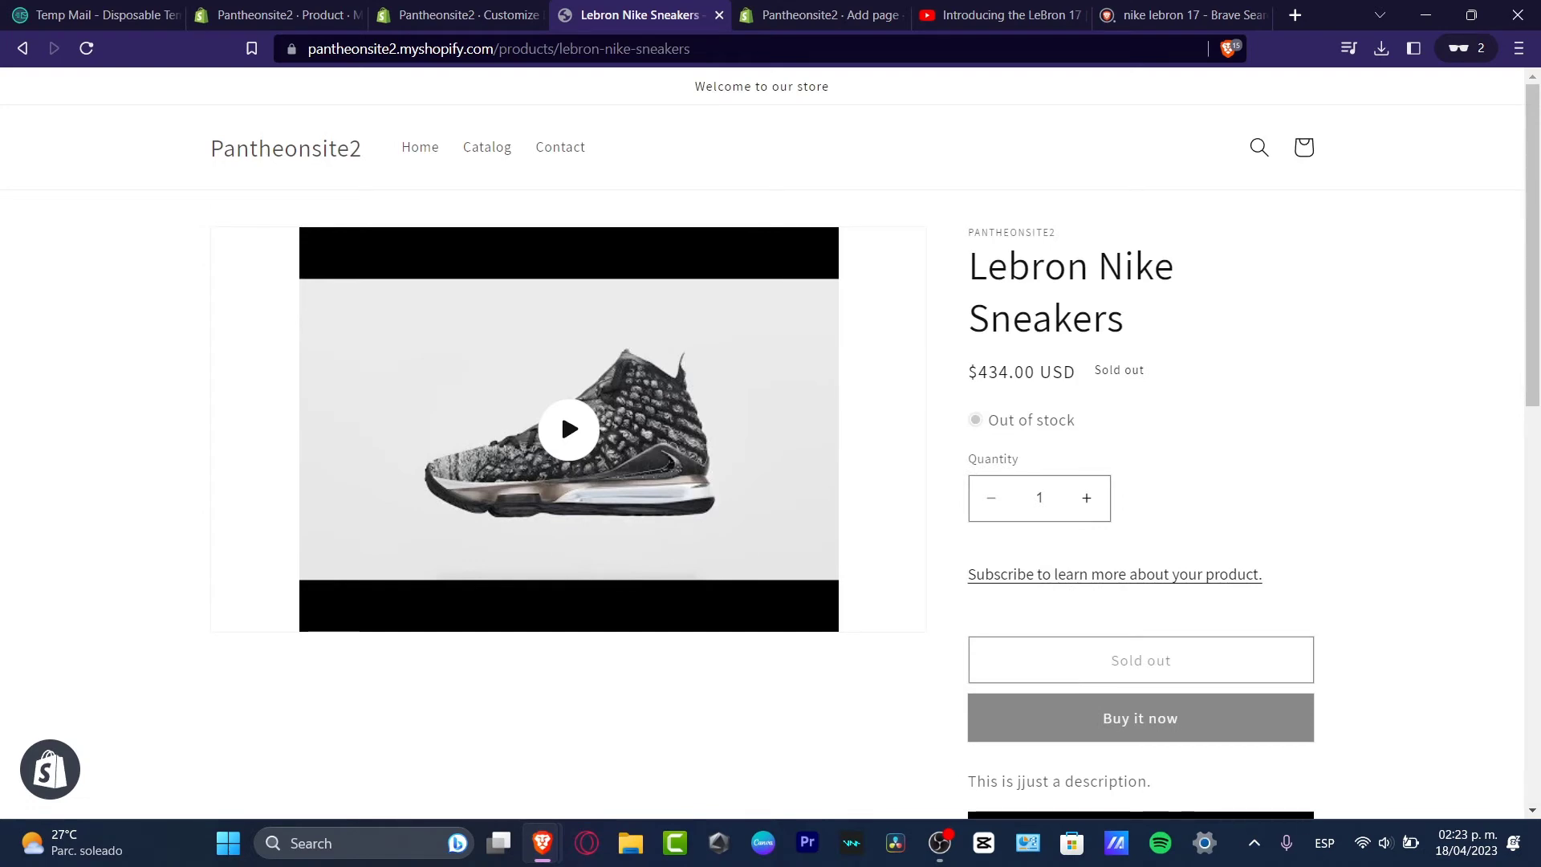
click(461, 15)
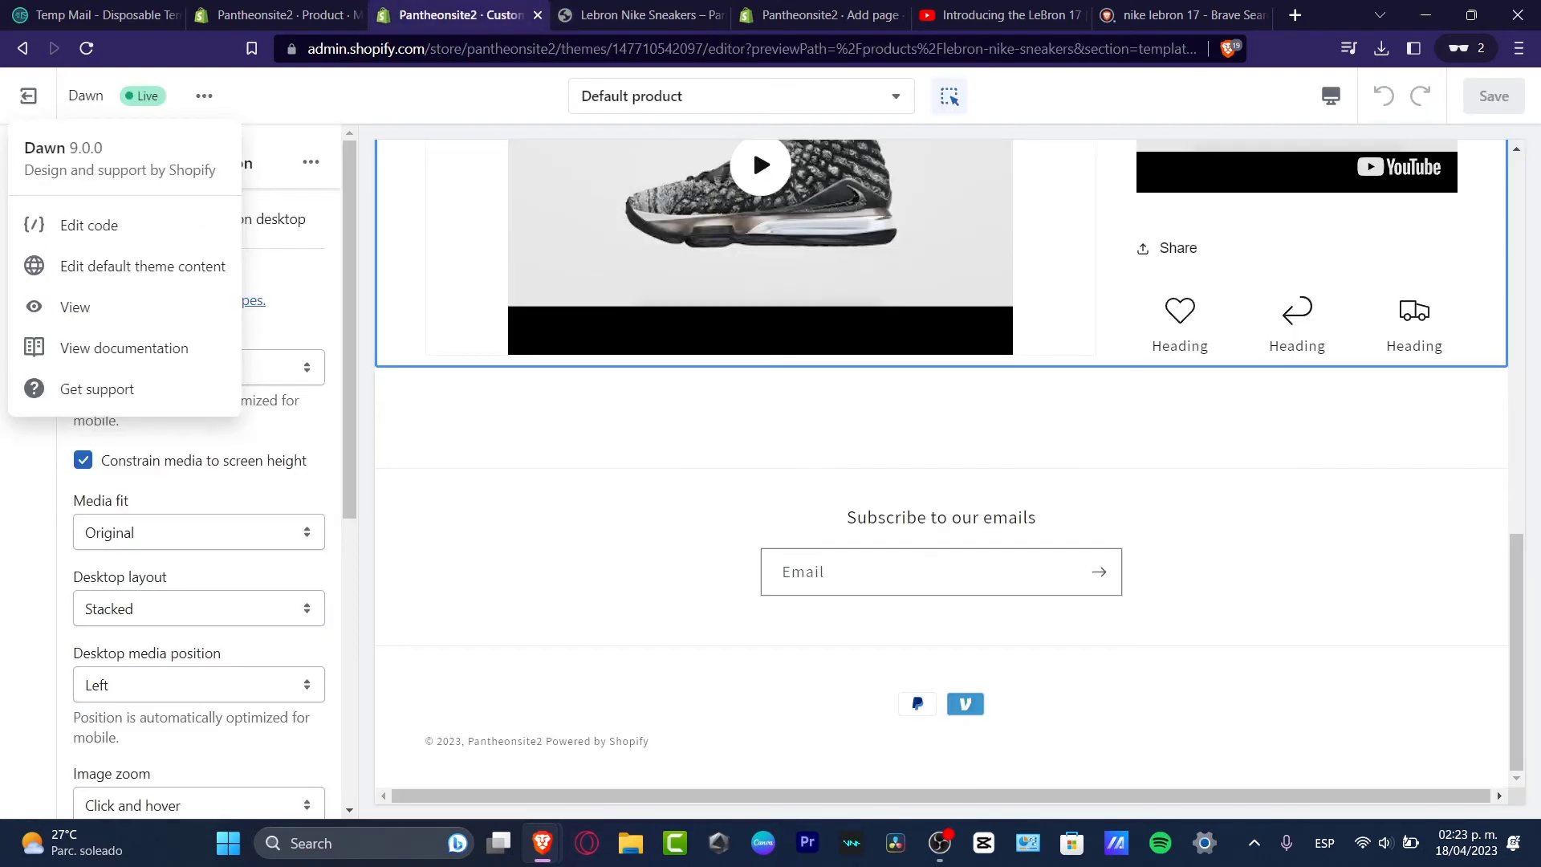
Add a colon so the Related products heading reads 'You may also like:'
click(761, 166)
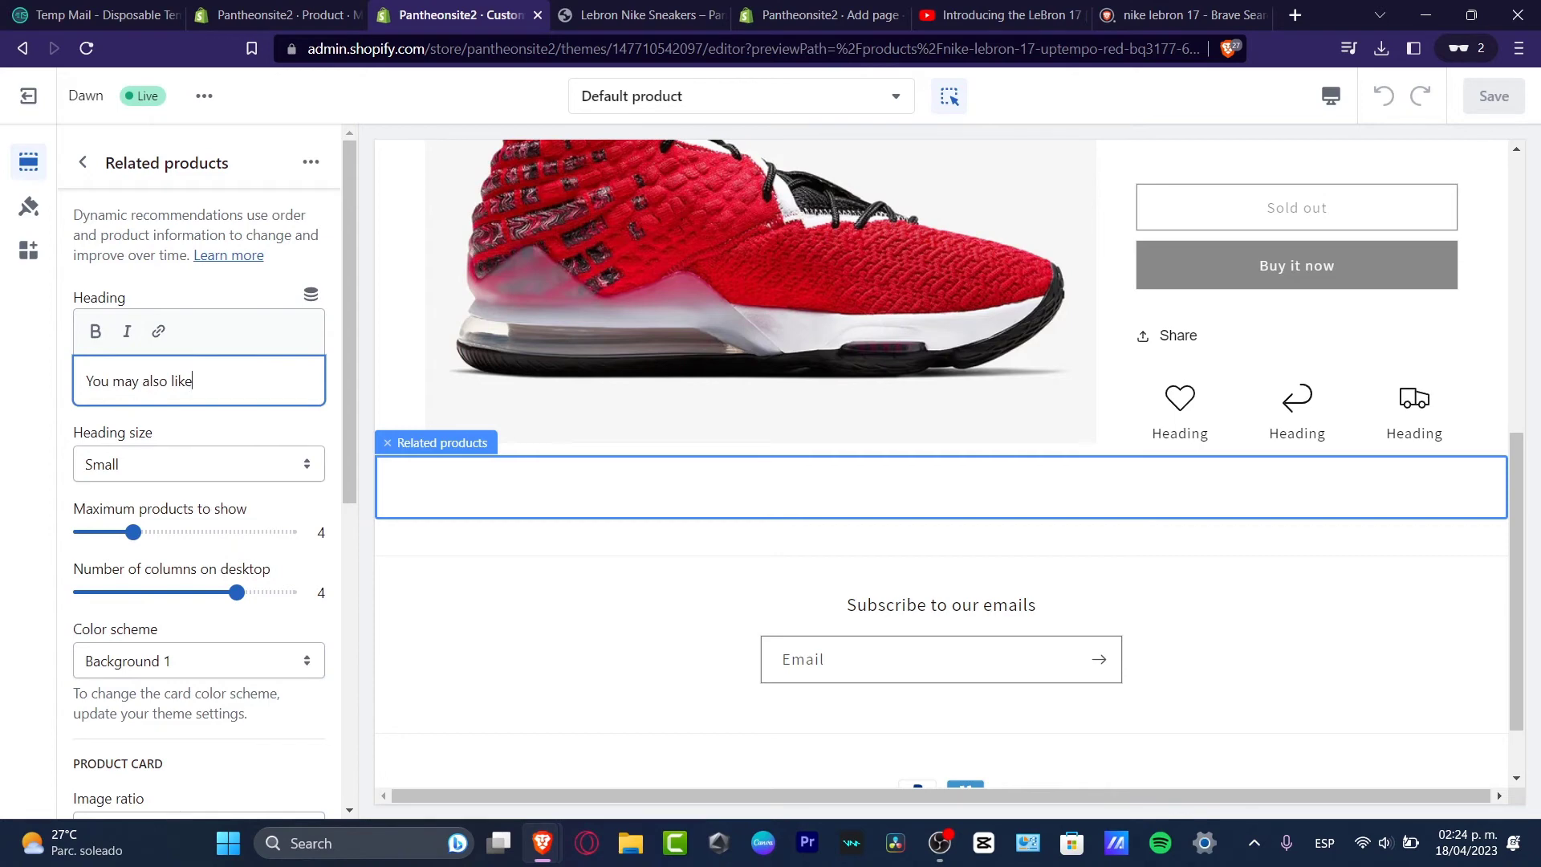
text(:)
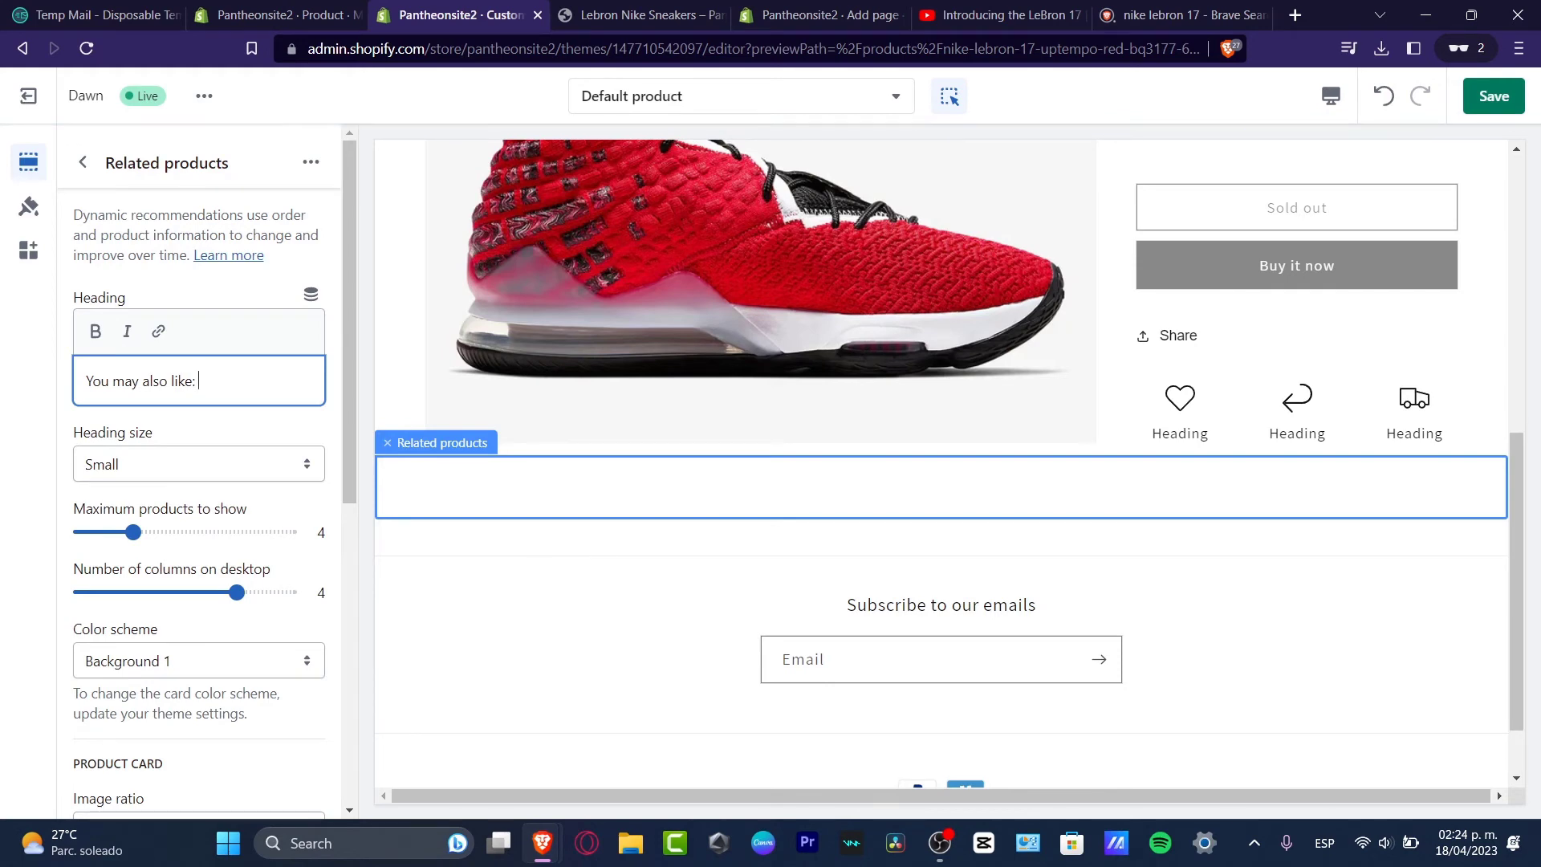
key(shift+Left)
Choose to add a new metafield from the heading's dynamic sources
click(199, 382)
click(311, 294)
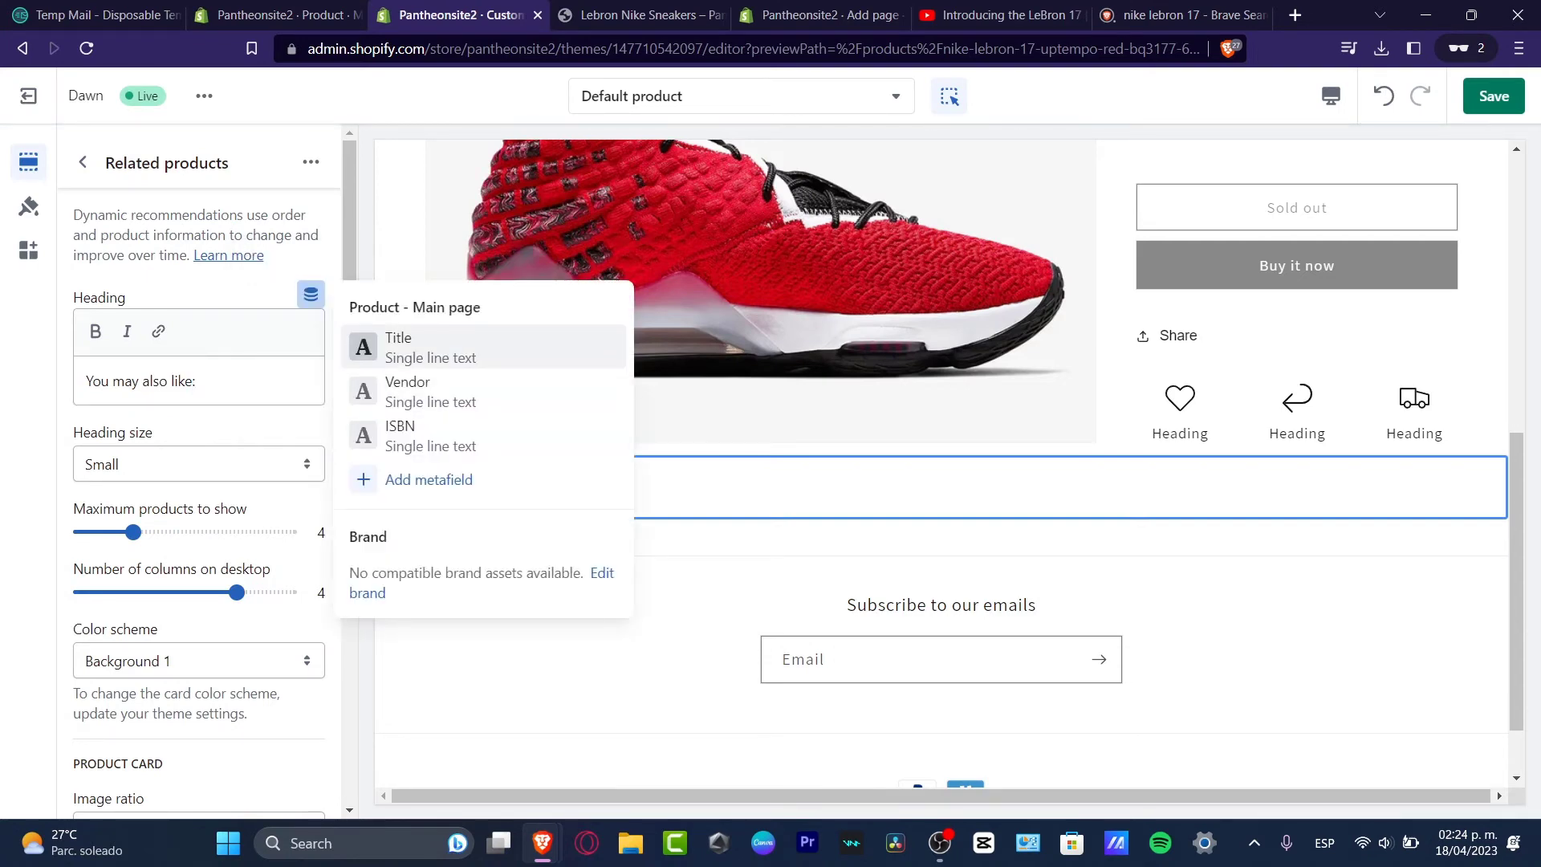
click(429, 479)
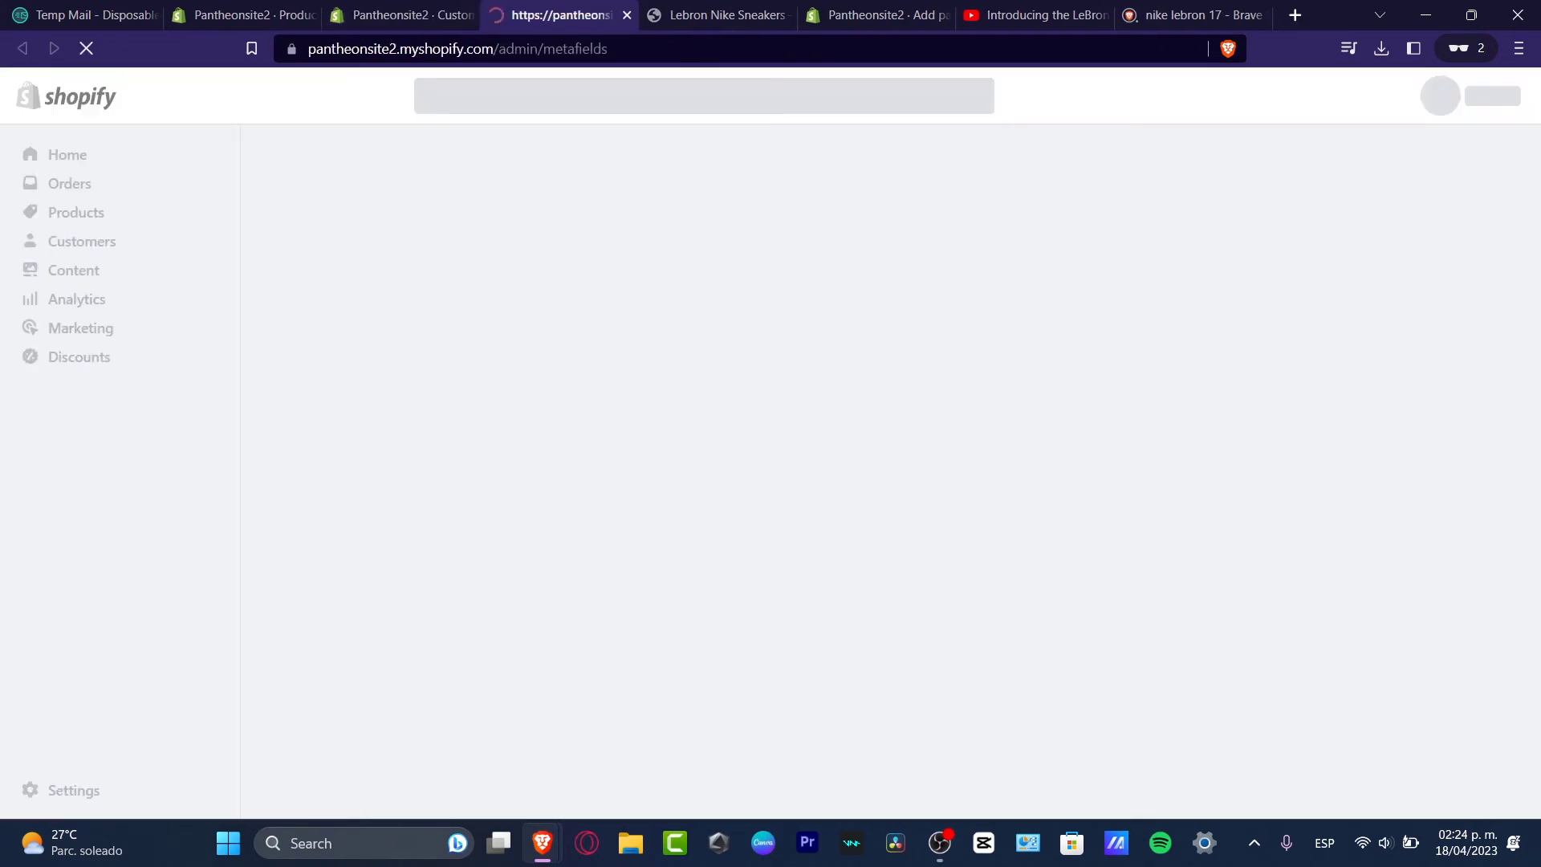
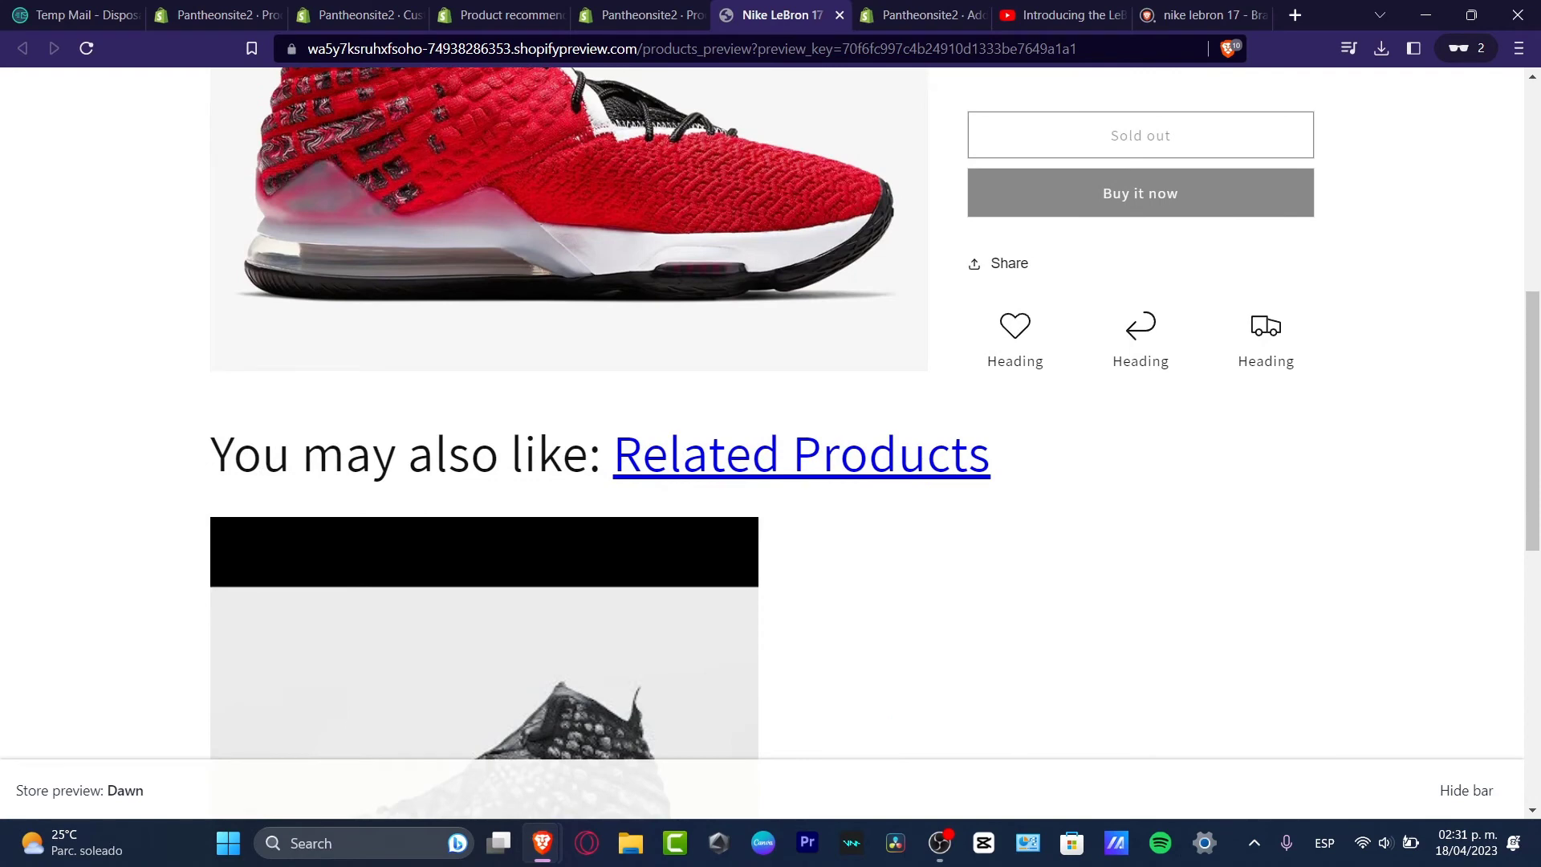
Scroll the Nike LeBron 17 preview to the 'You may also like: Related Products' section
scroll(975, 485, down, 3)
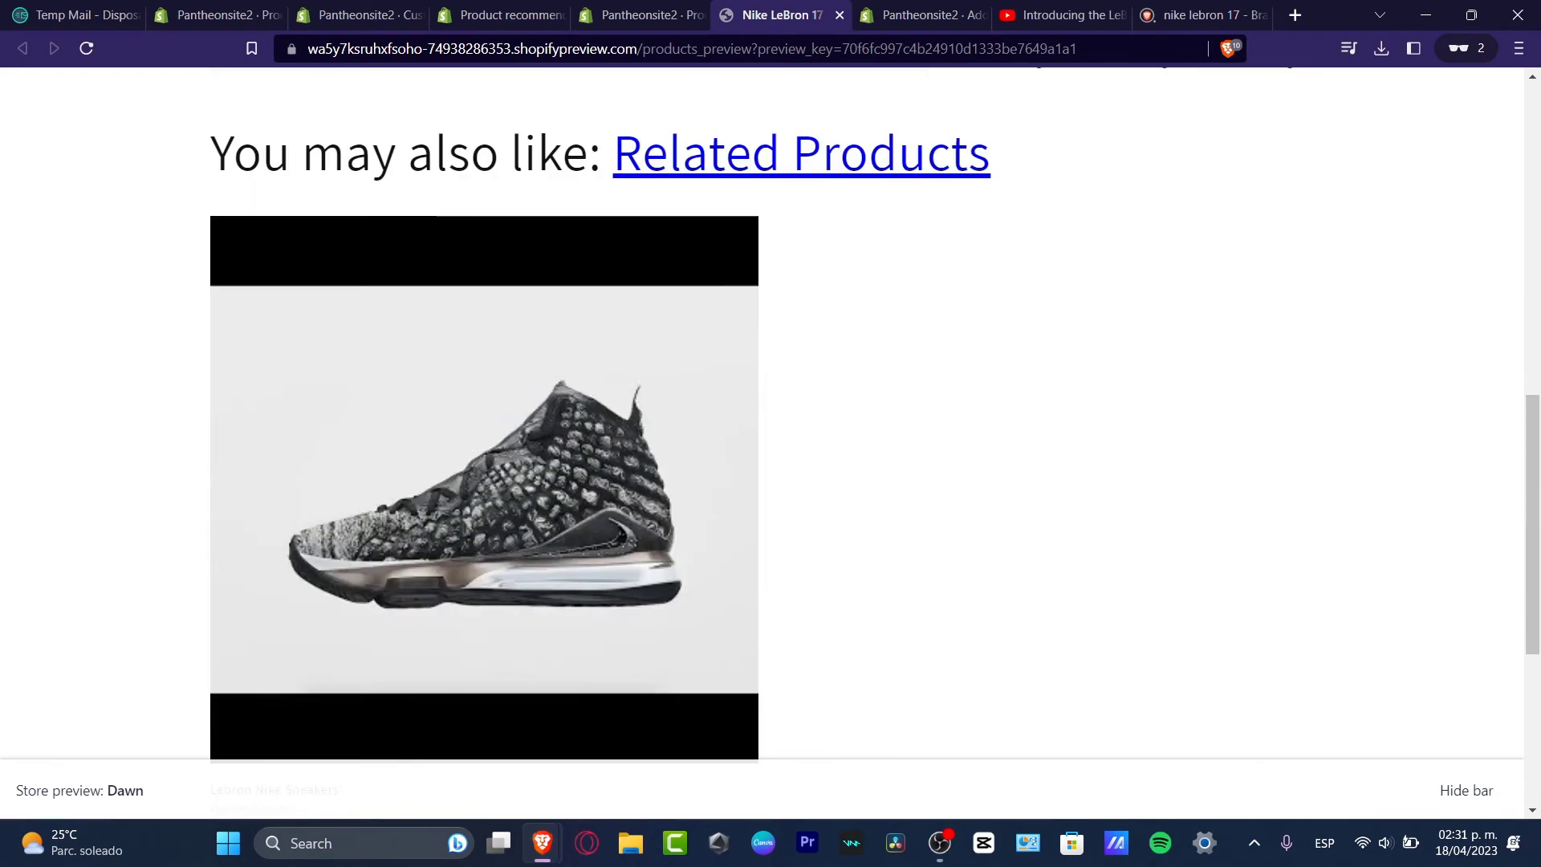
scroll(482, 361, down, 3)
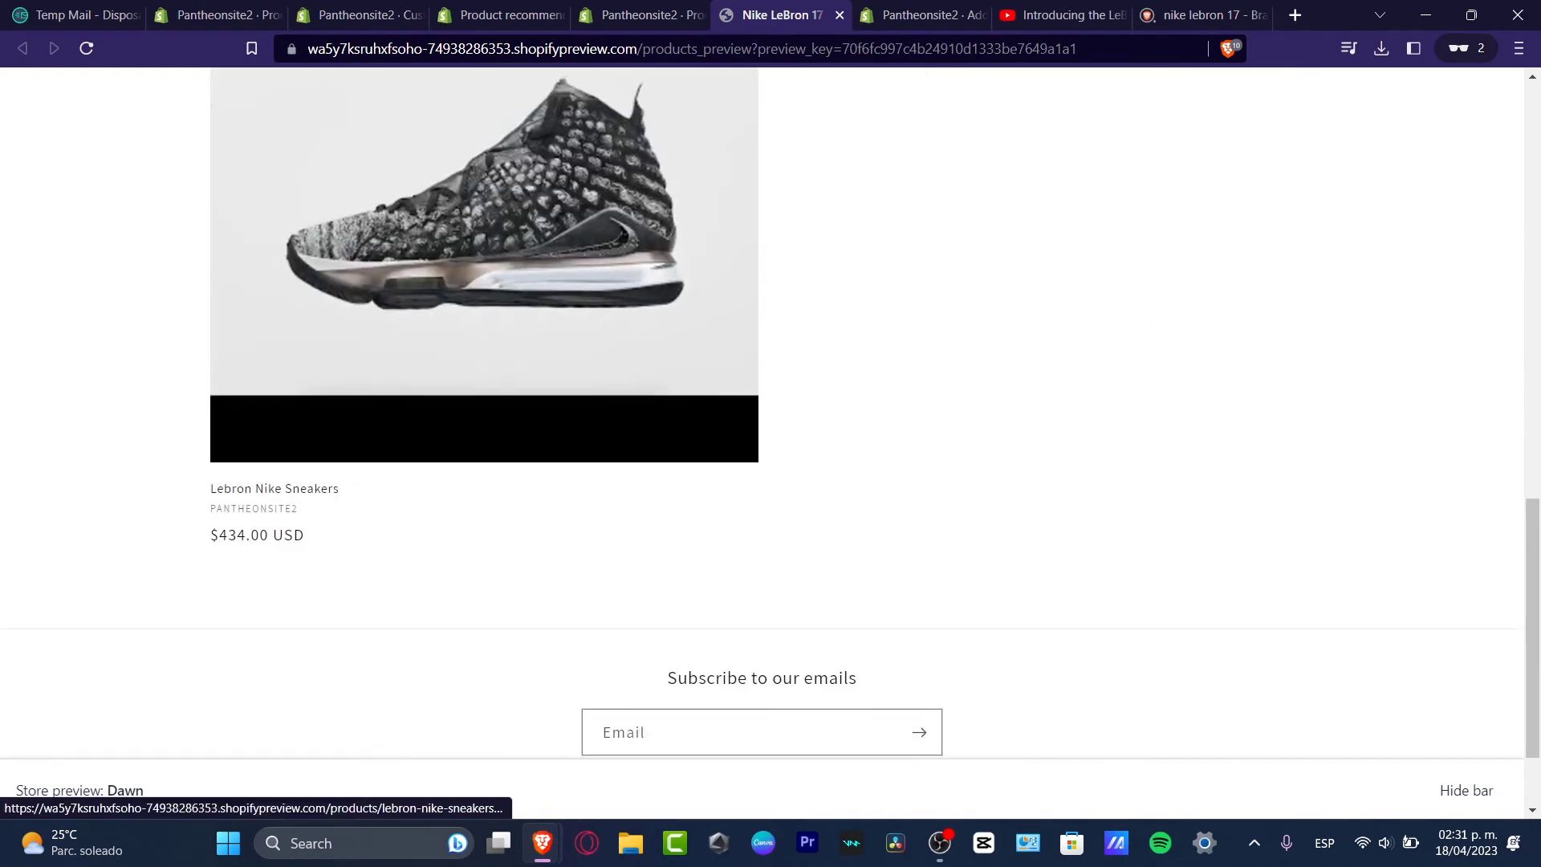
scroll(482, 361, up, 9)
Review the LeBron product's admin page and preview, then go to Online Store > Themes
click(646, 15)
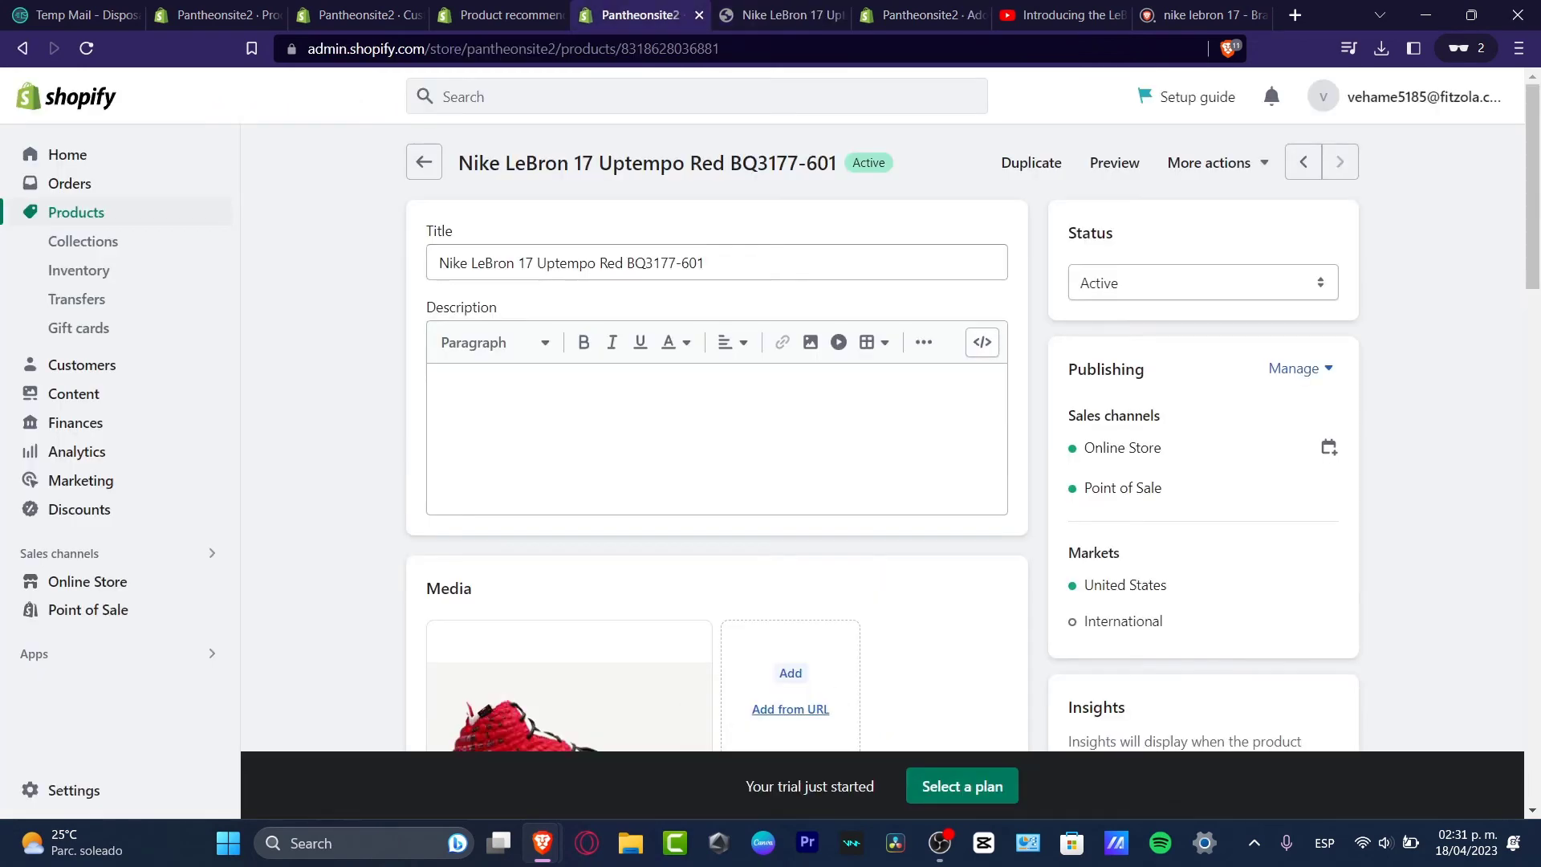
scroll(722, 433, down, 20)
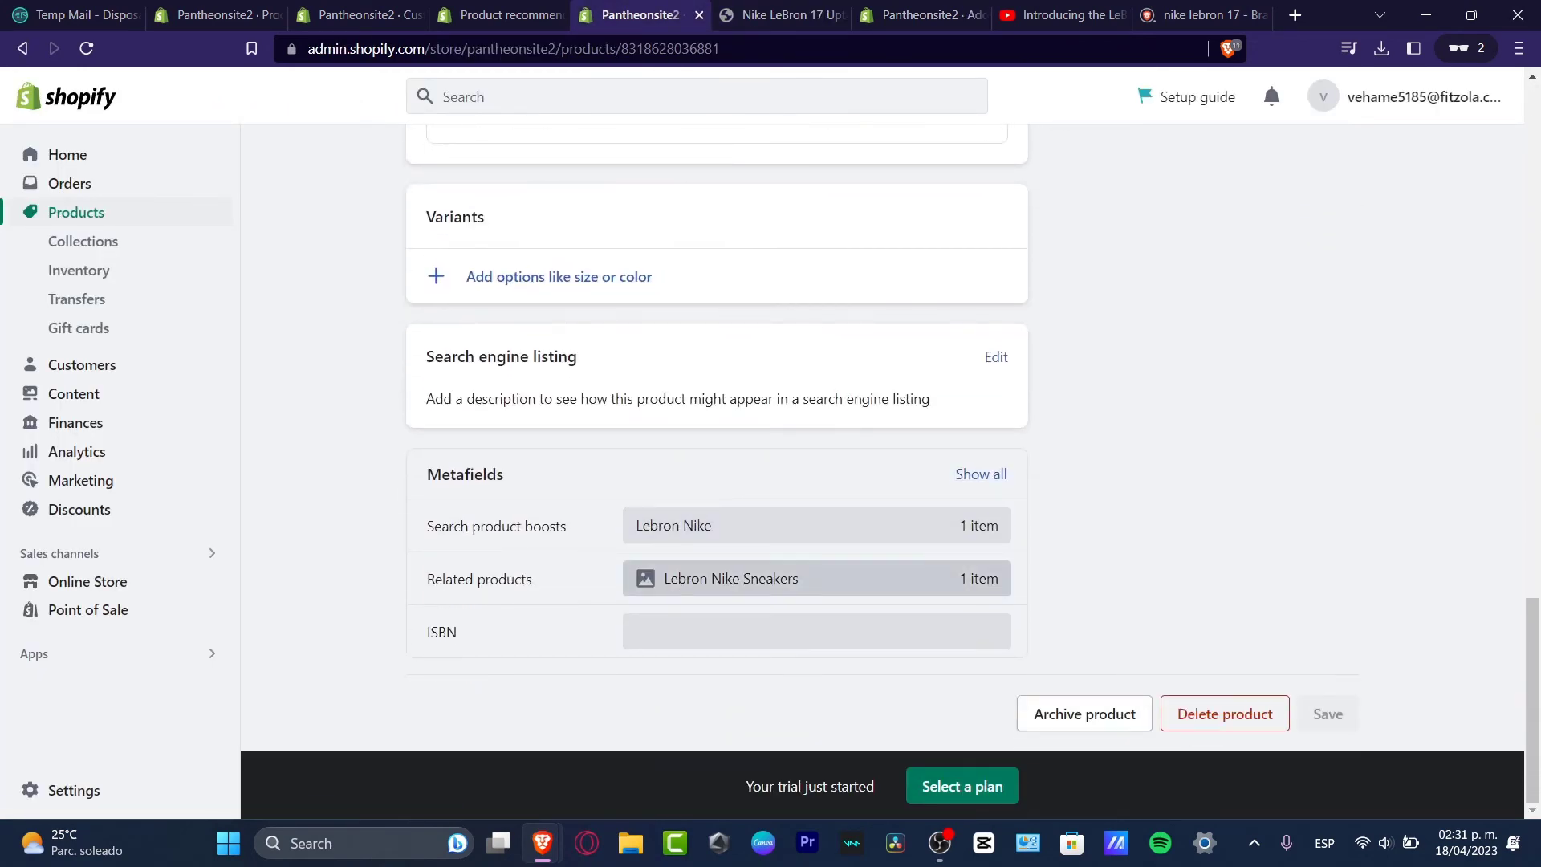
click(772, 14)
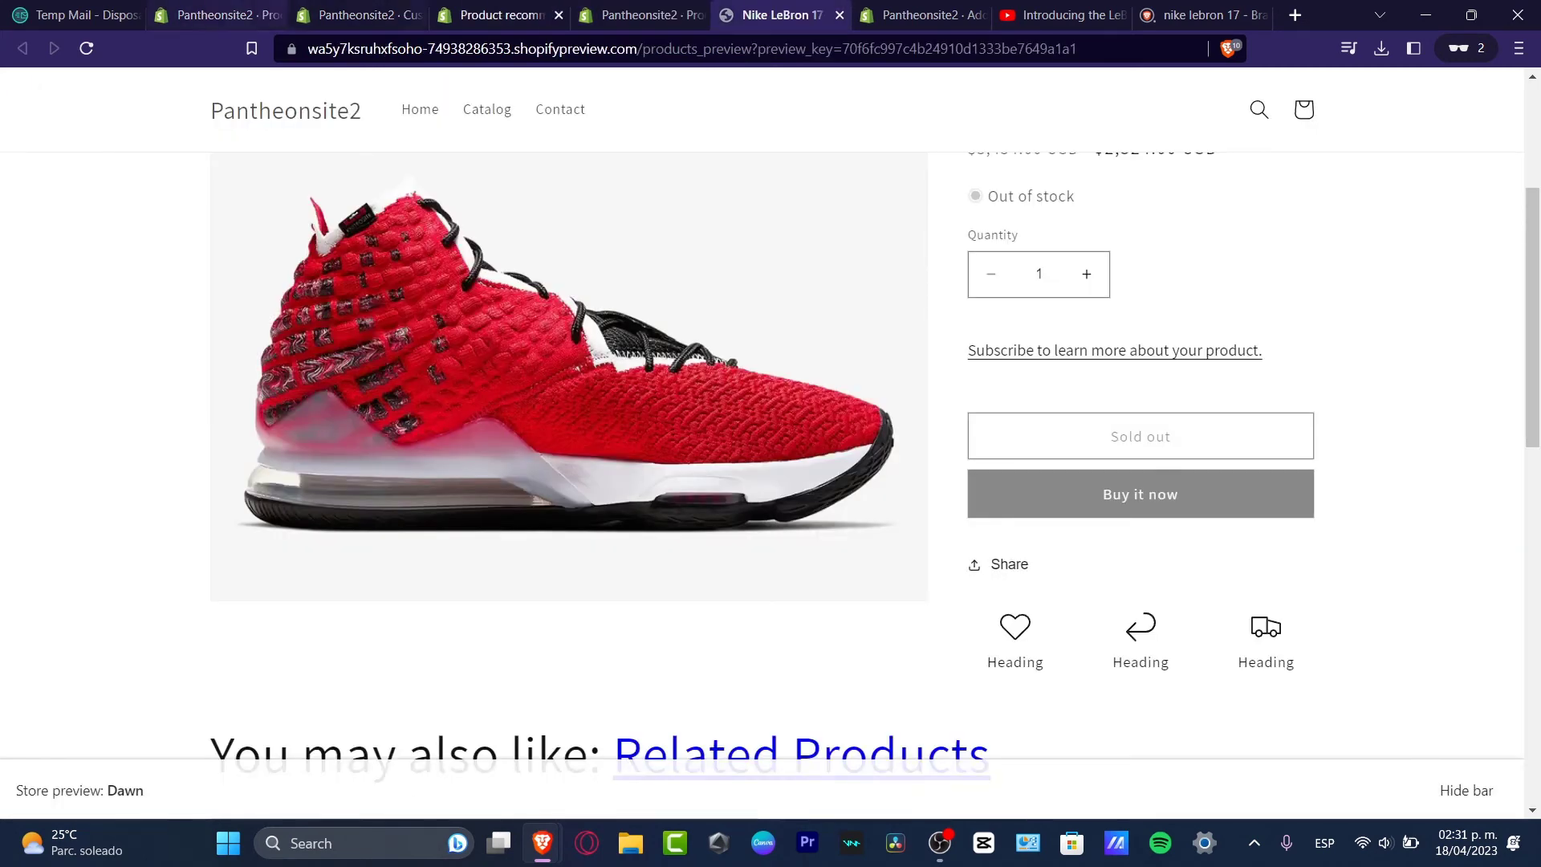
click(915, 14)
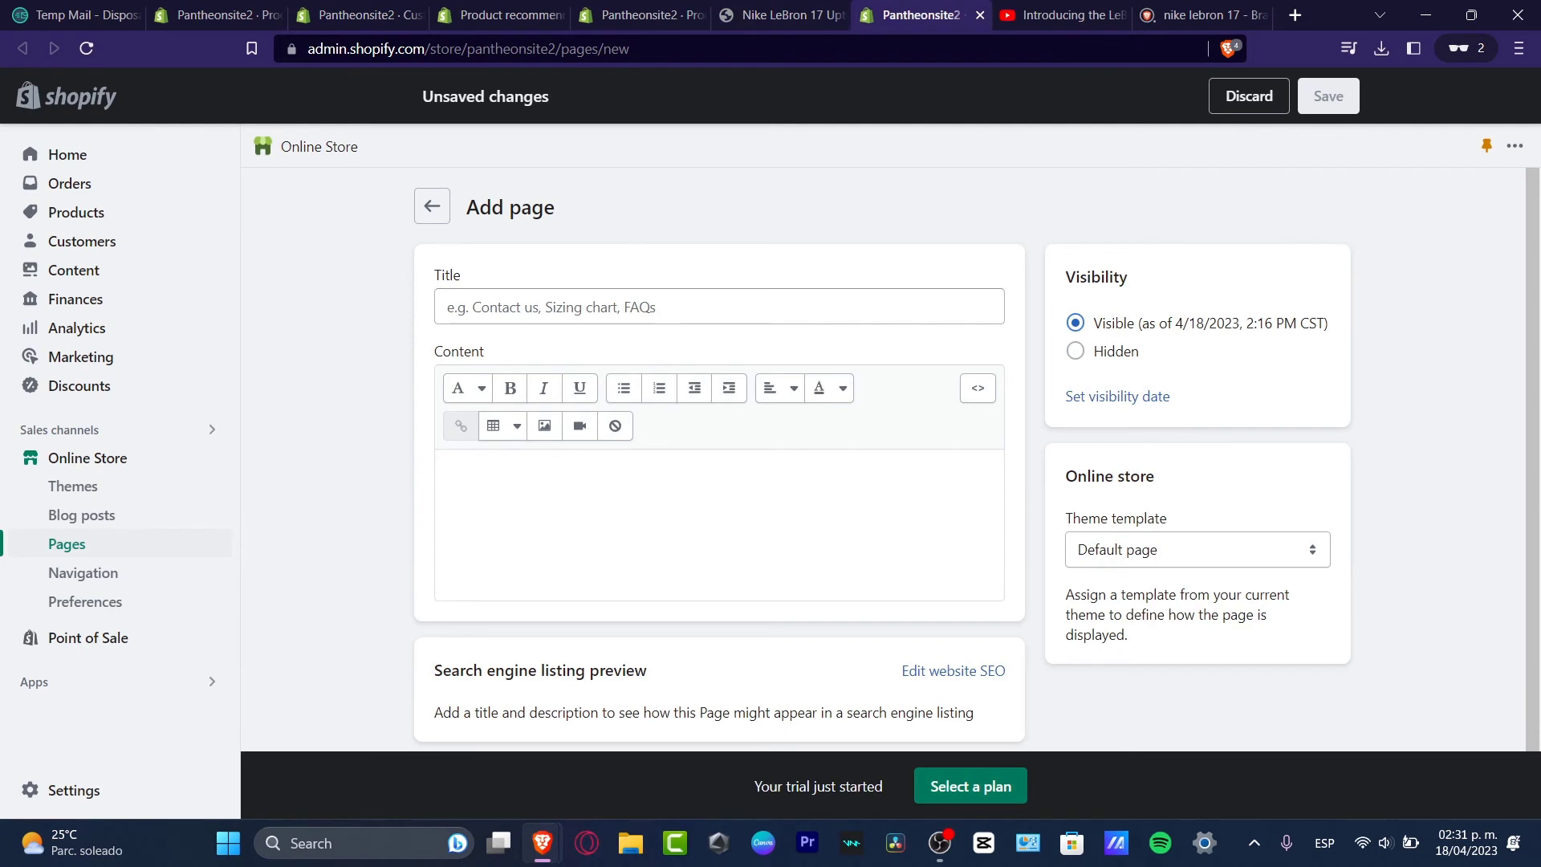
click(72, 485)
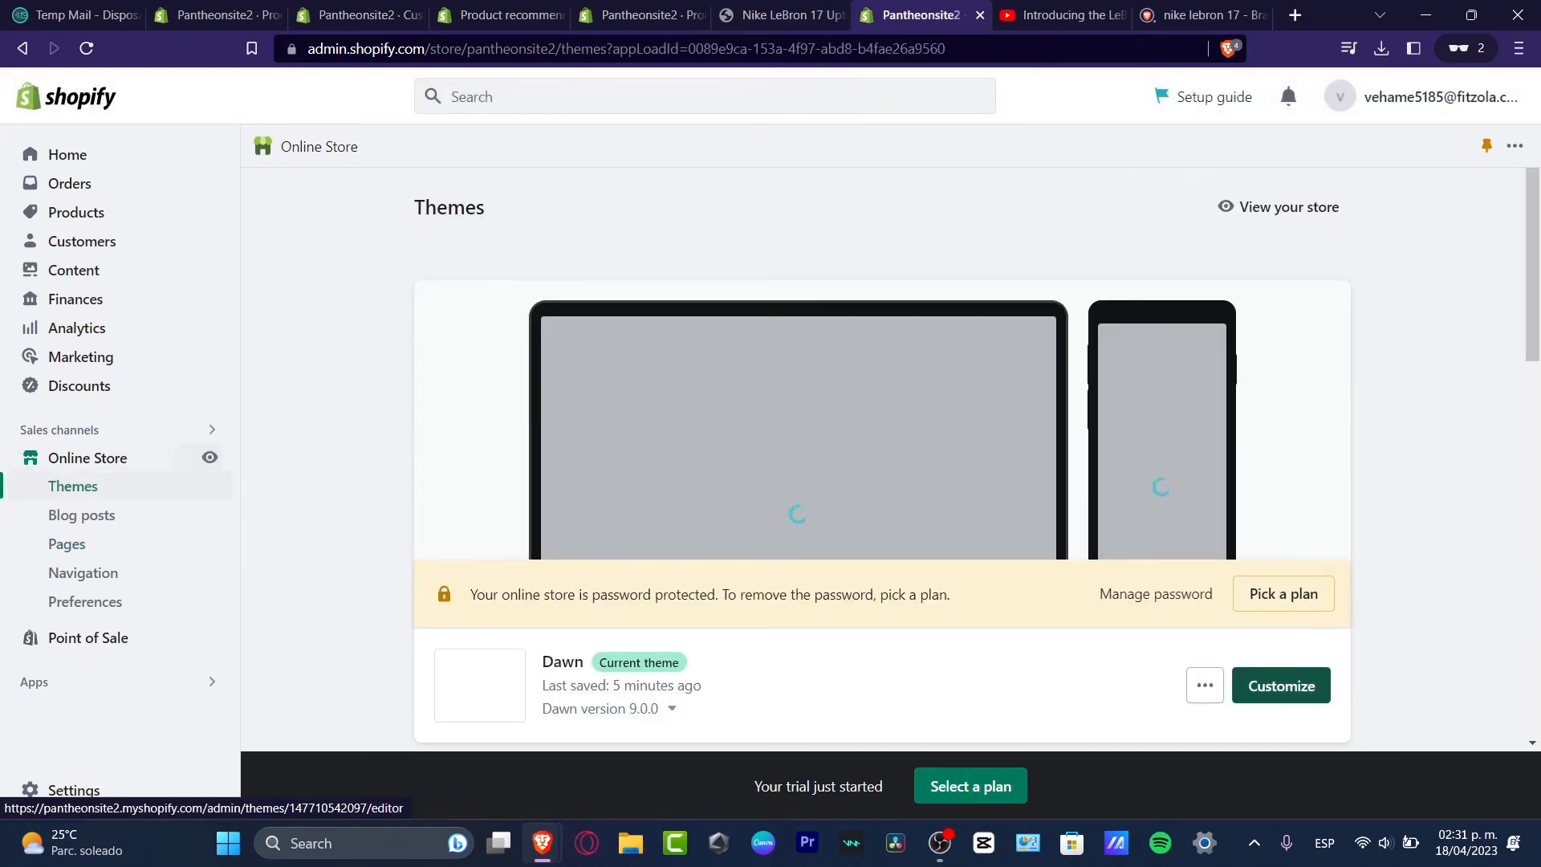
Customize Dawn, open the Nike LeBron 17 product in the preview, and select Related products
click(1281, 463)
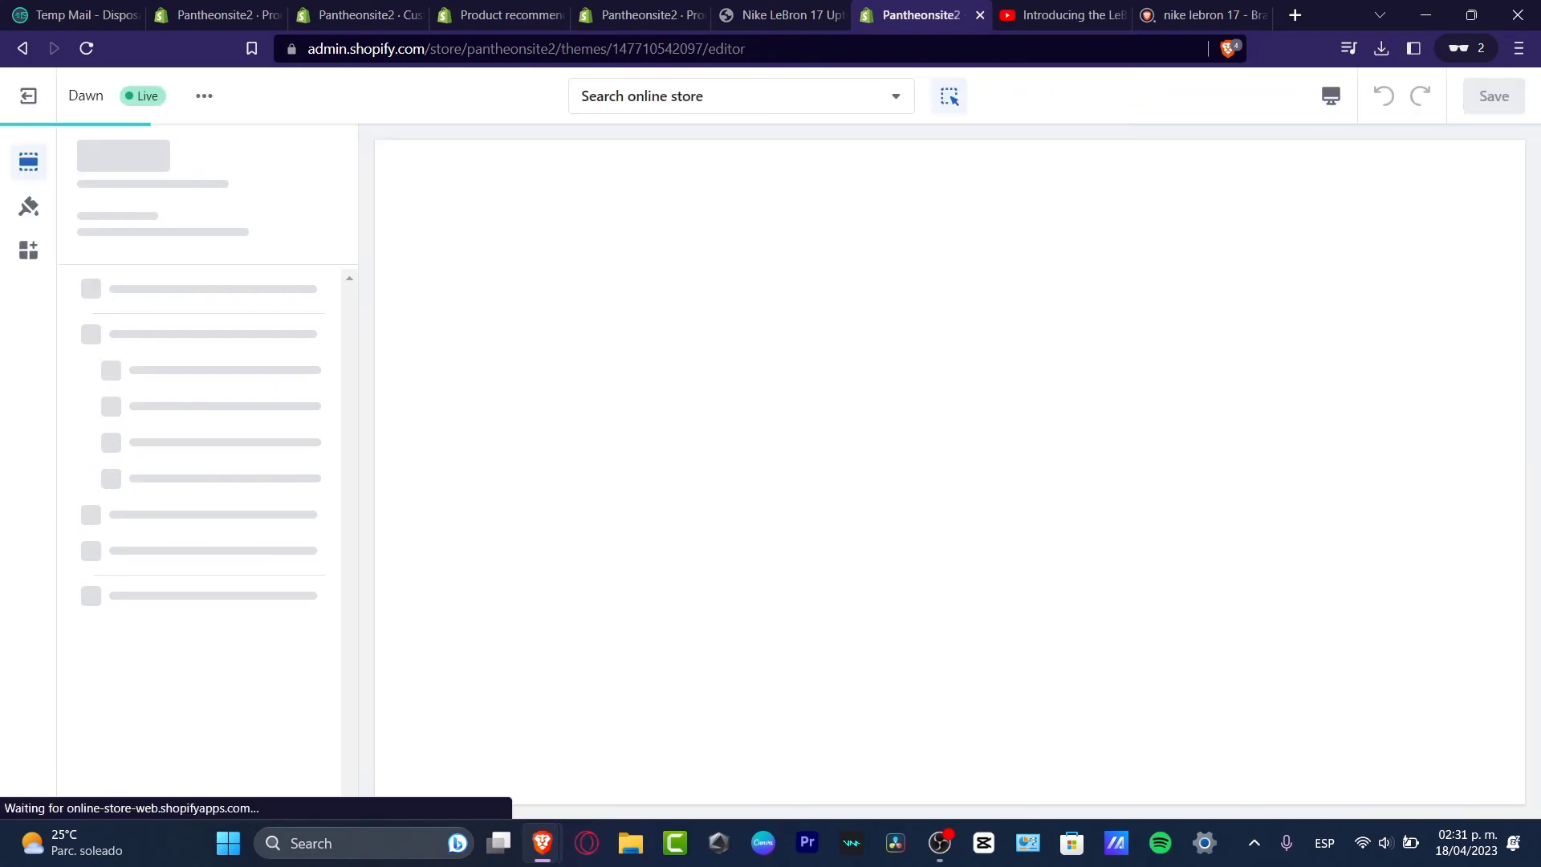
scroll(948, 463, down, 8)
scroll(948, 463, down, 10)
scroll(948, 463, up, 12)
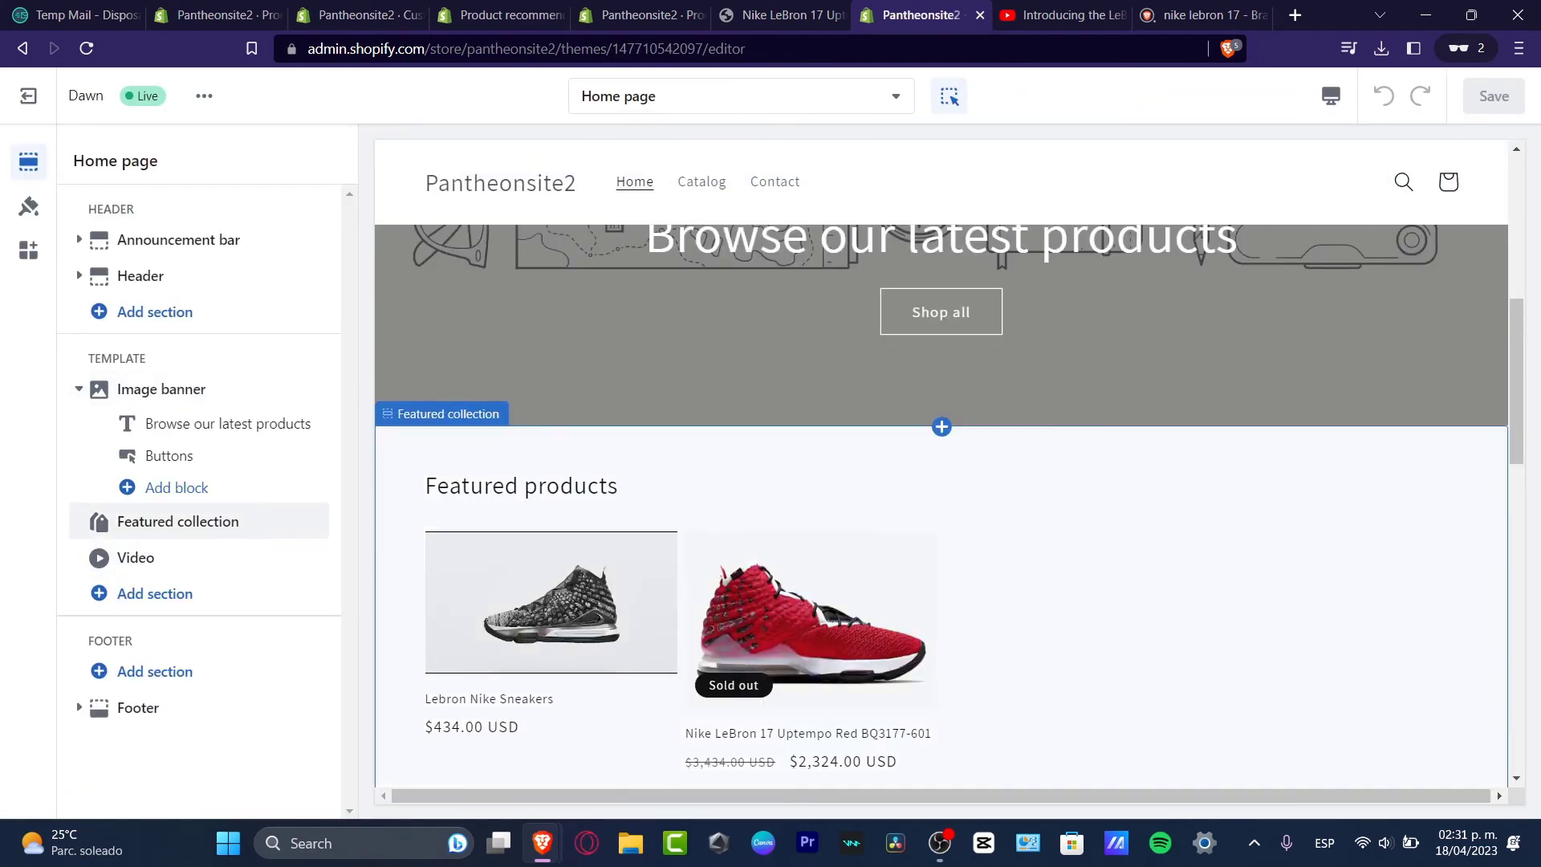
click(590, 683)
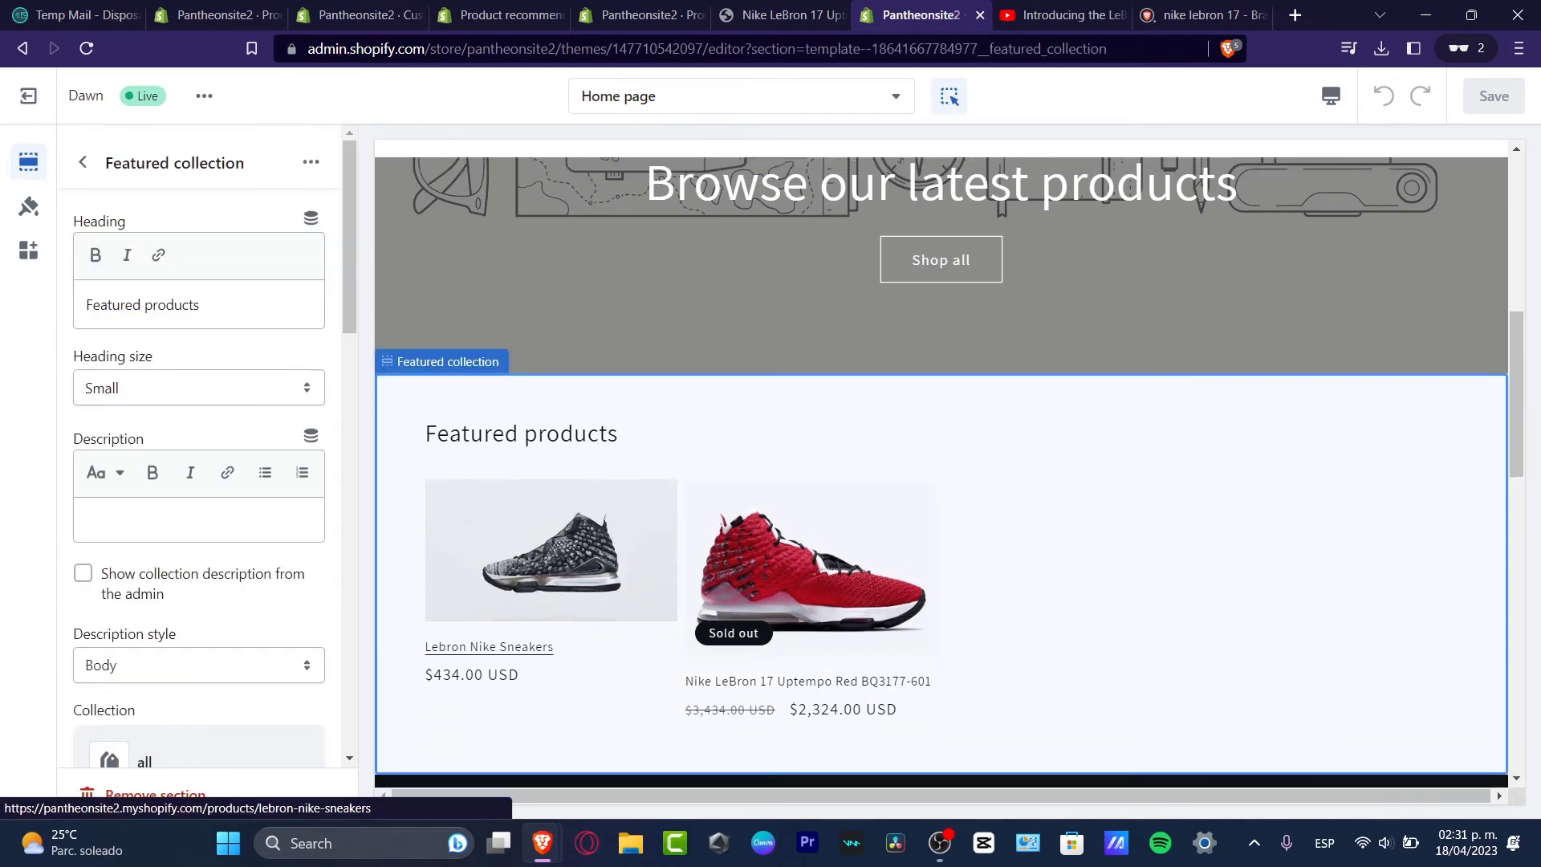
click(810, 506)
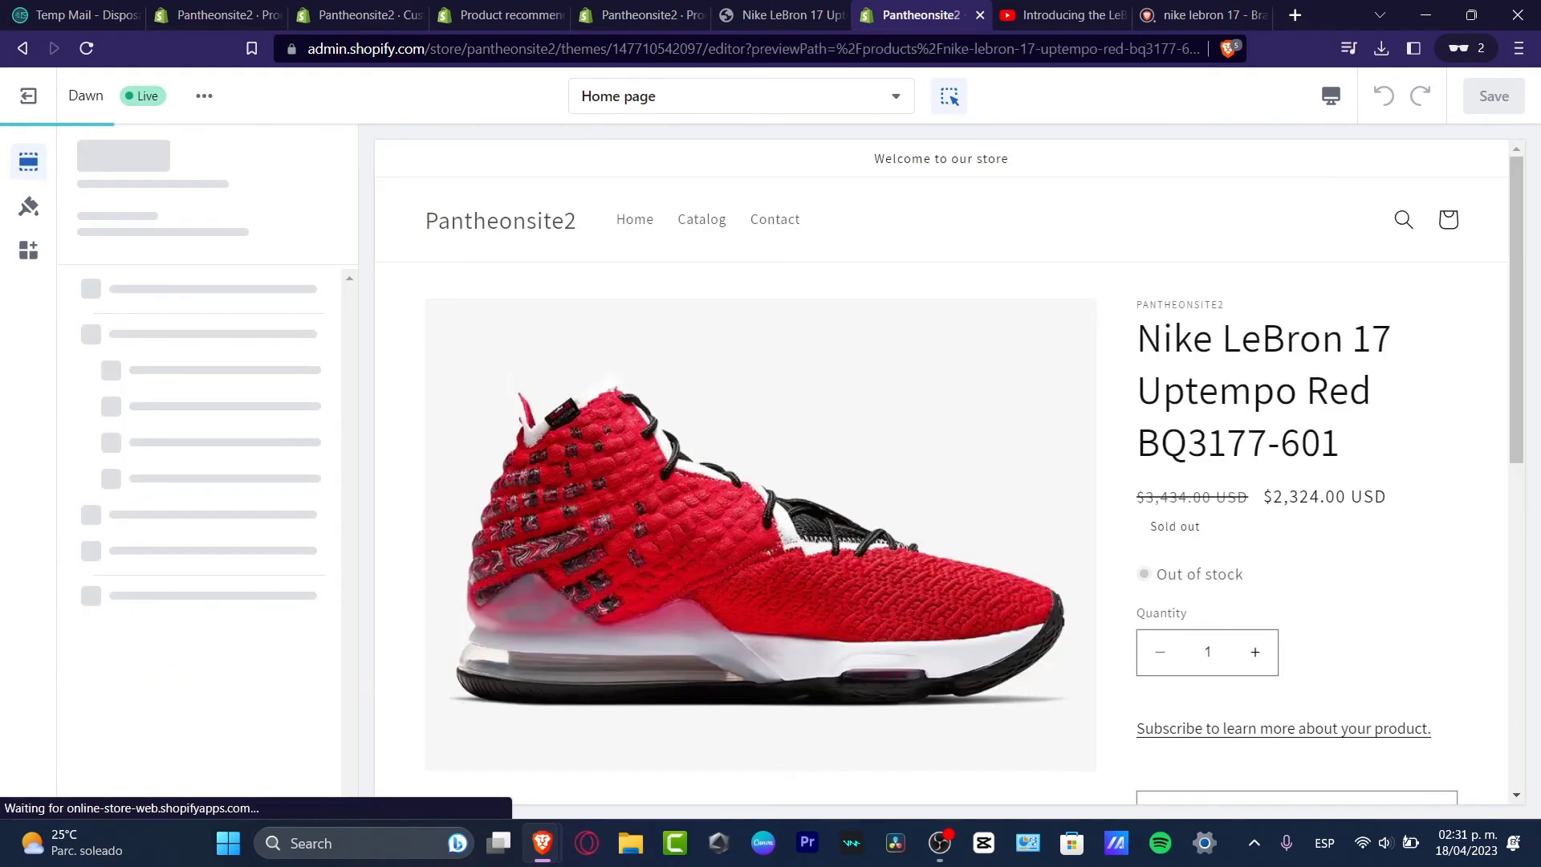
scroll(811, 506, down, 13)
scroll(811, 506, up, 4)
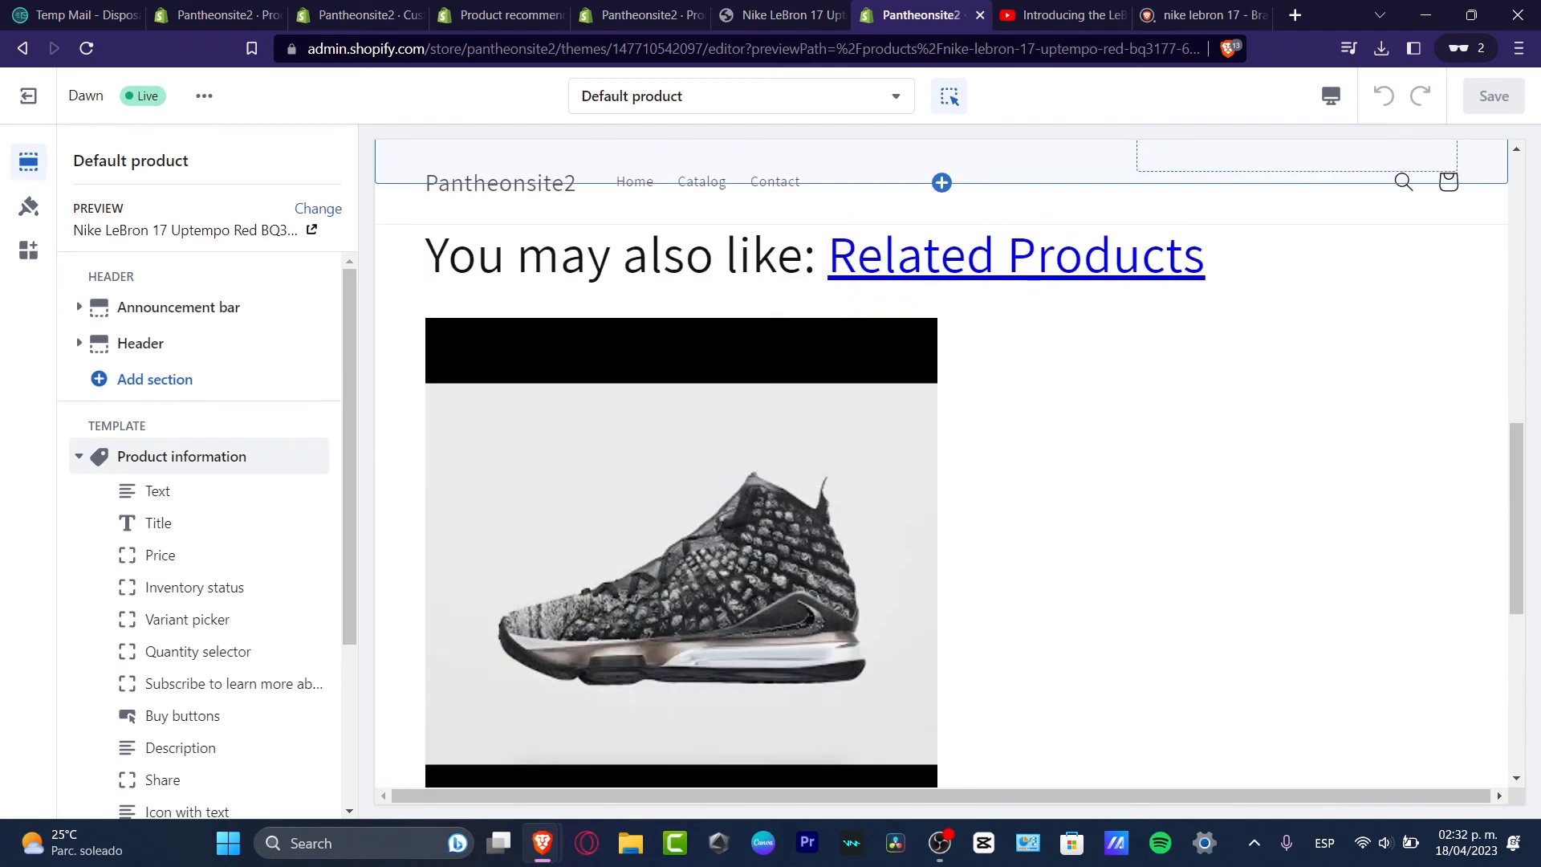
click(810, 506)
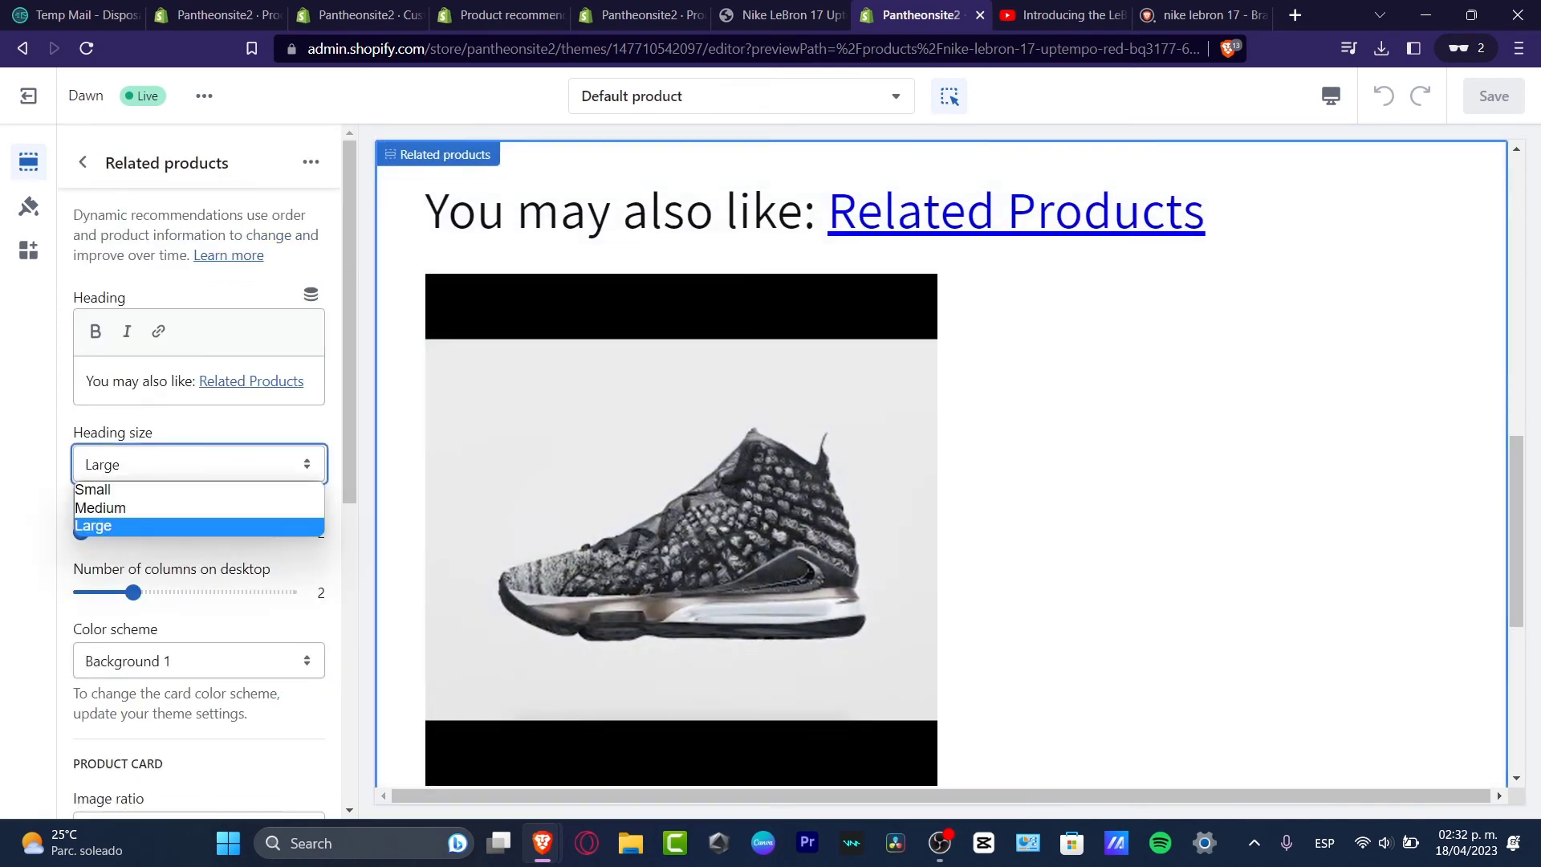
Make the Related products heading Small with 1 desktop column, and delete the 'Related Products' link
click(129, 490)
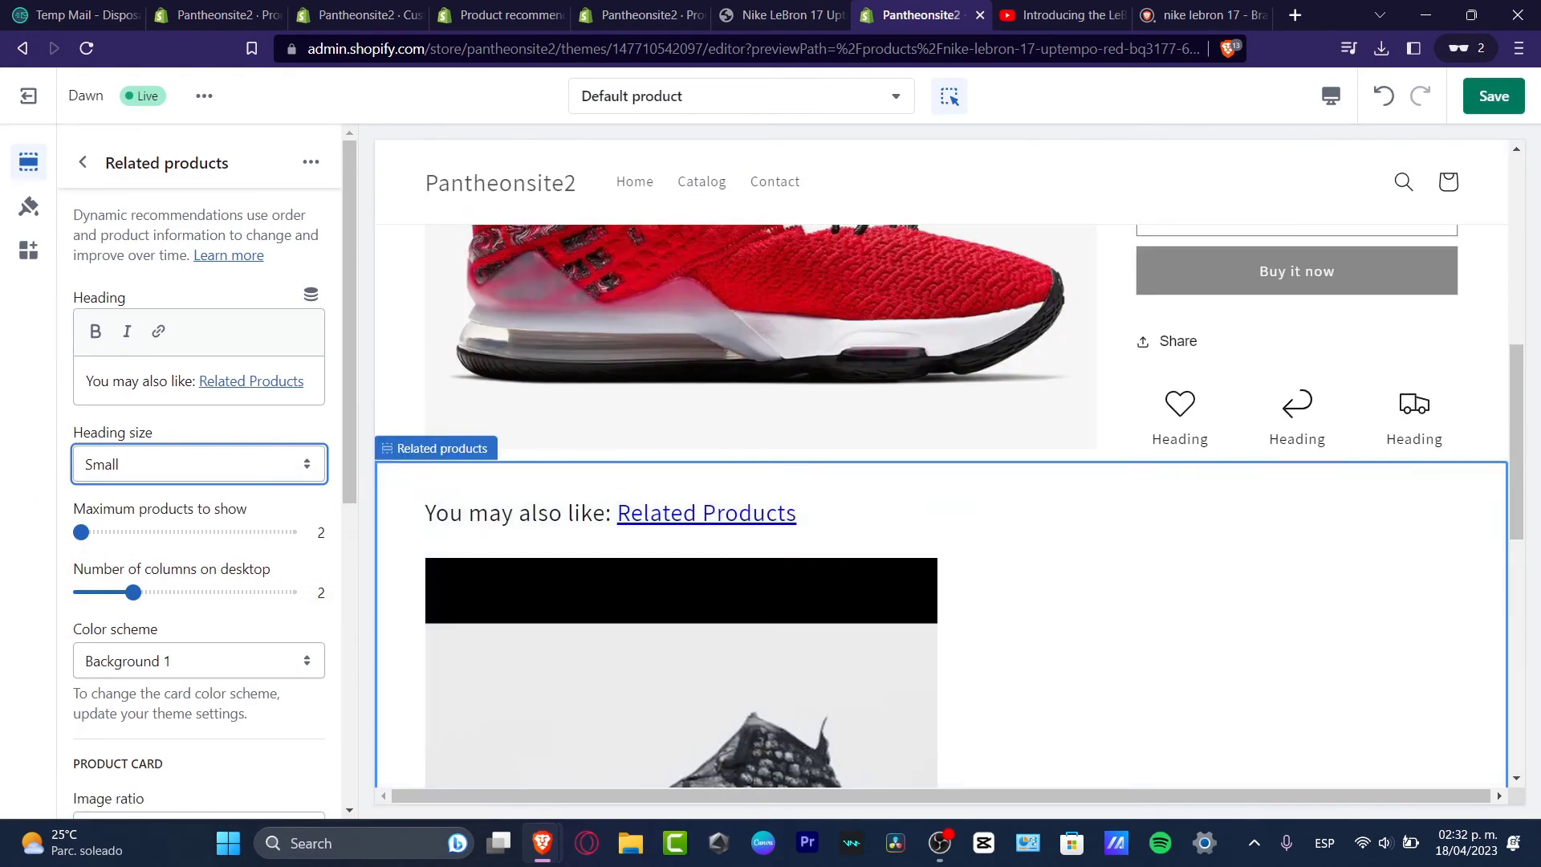
drag(133, 592, 81, 592)
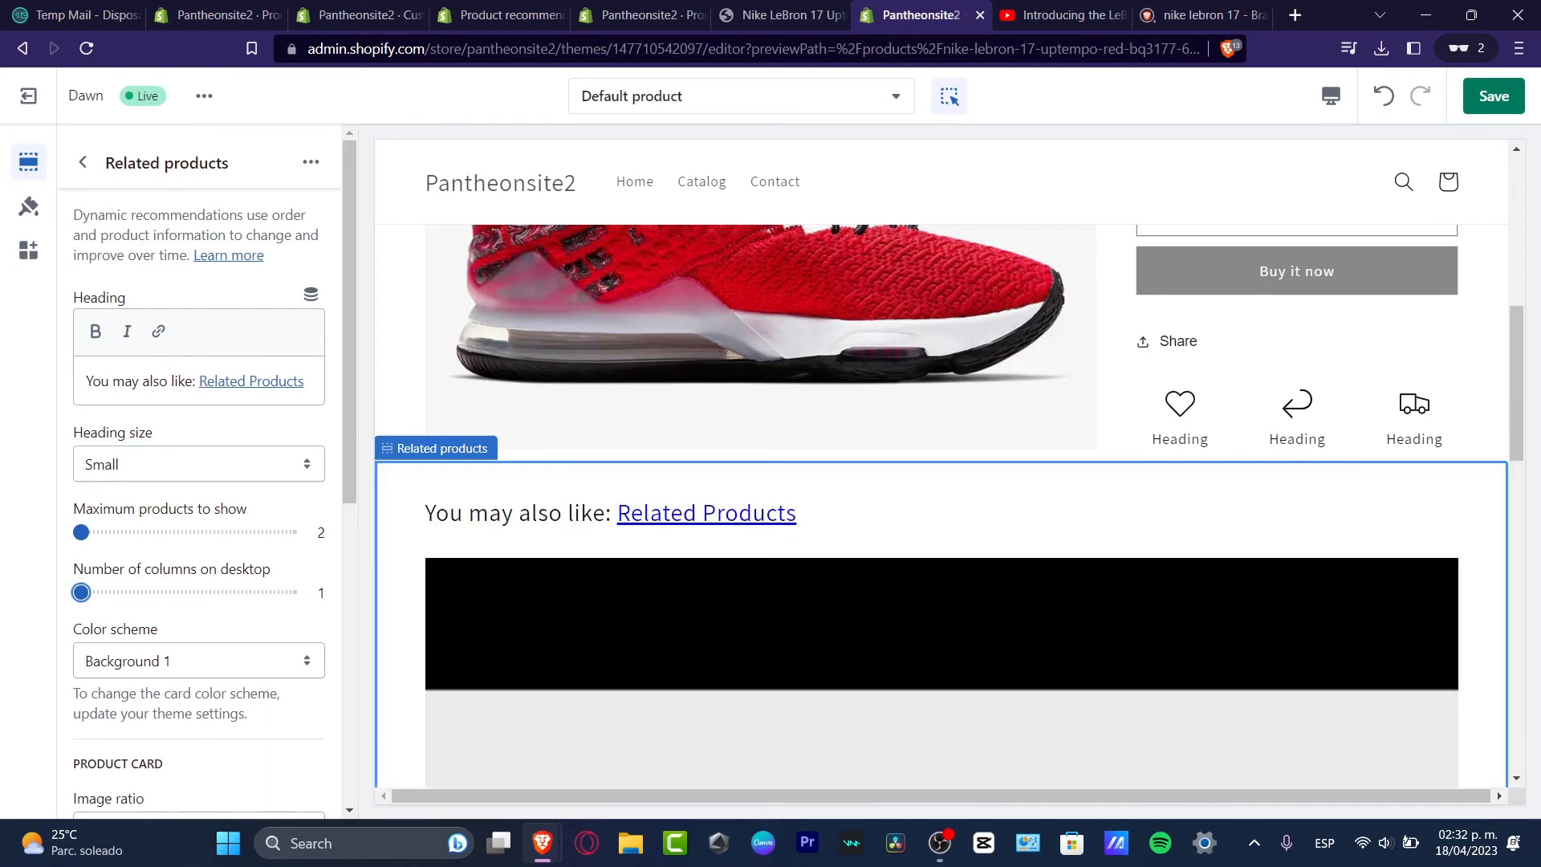
drag(303, 381, 225, 381)
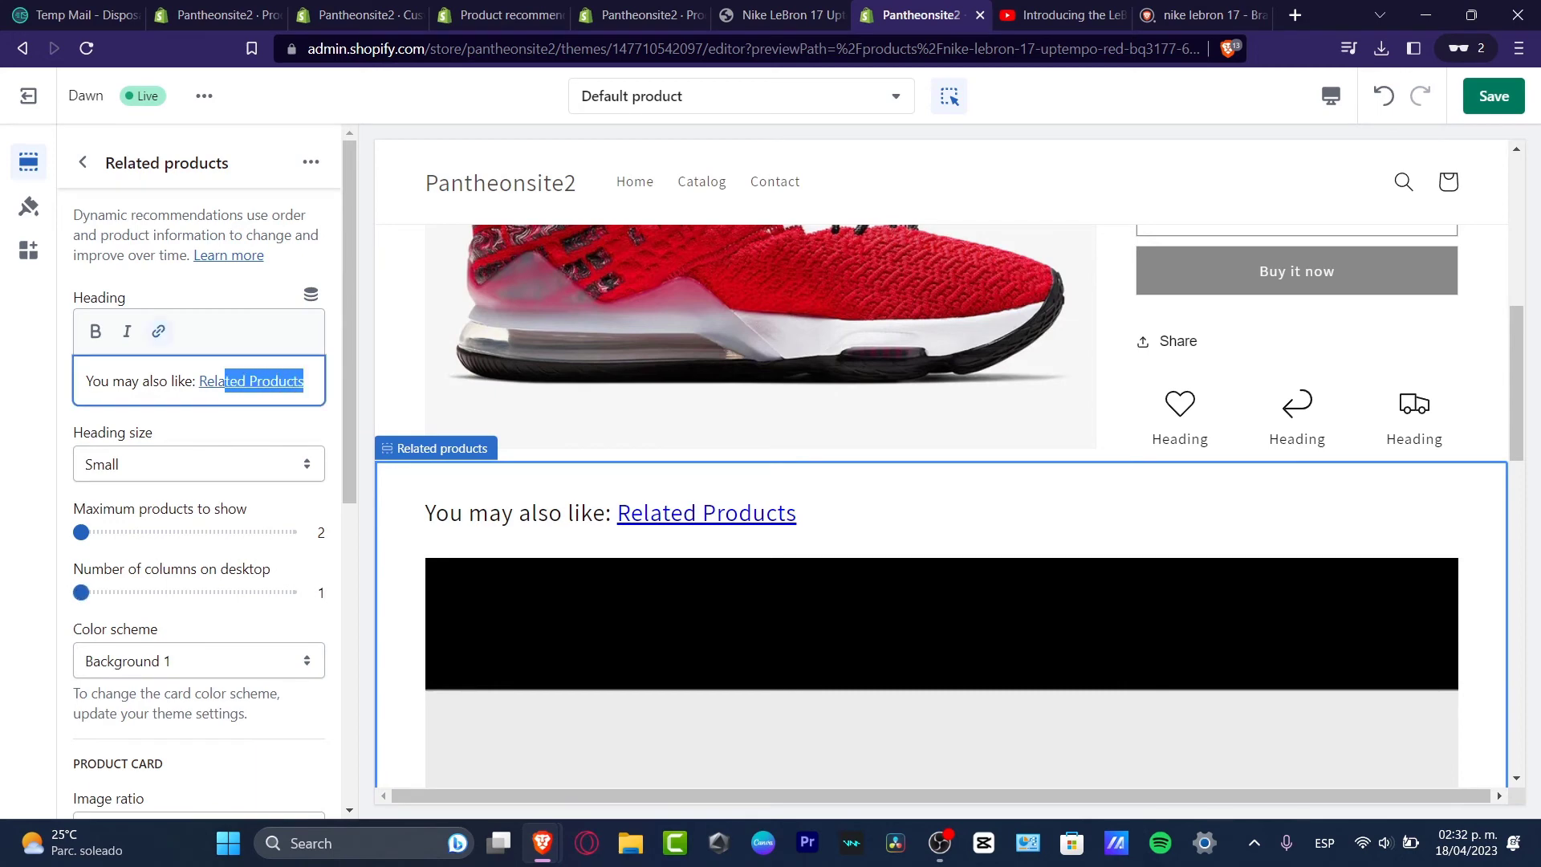
key(BackSpace)
key(BackSpace)
key(BackSpace)
key(BackSpace)
key(BackSpace)
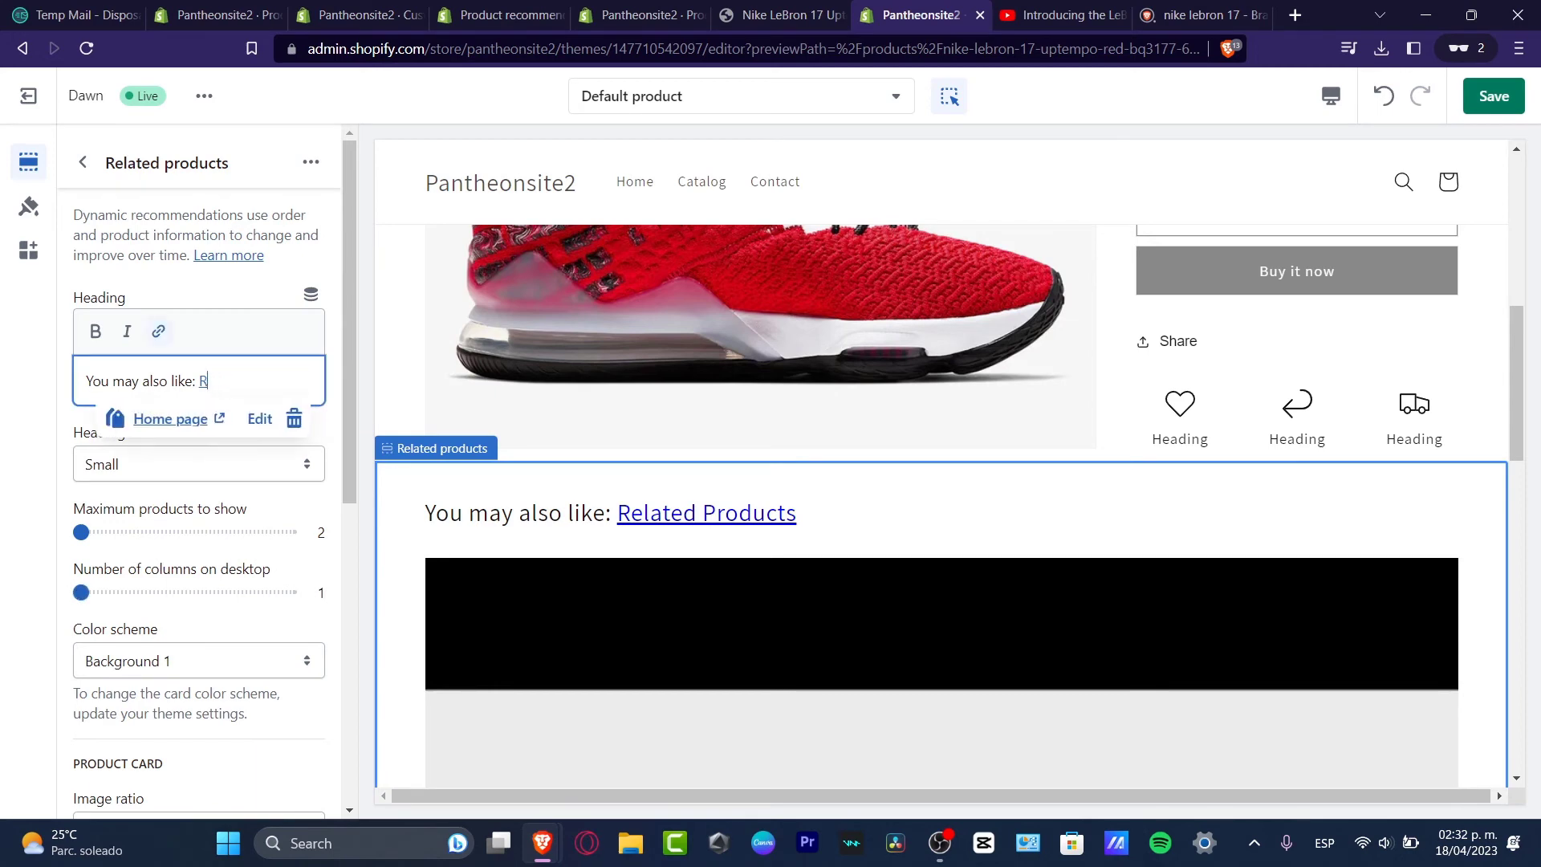
Choose 1 column on mobile and bring top and bottom padding down to 16px
scroll(199, 481, down, 7)
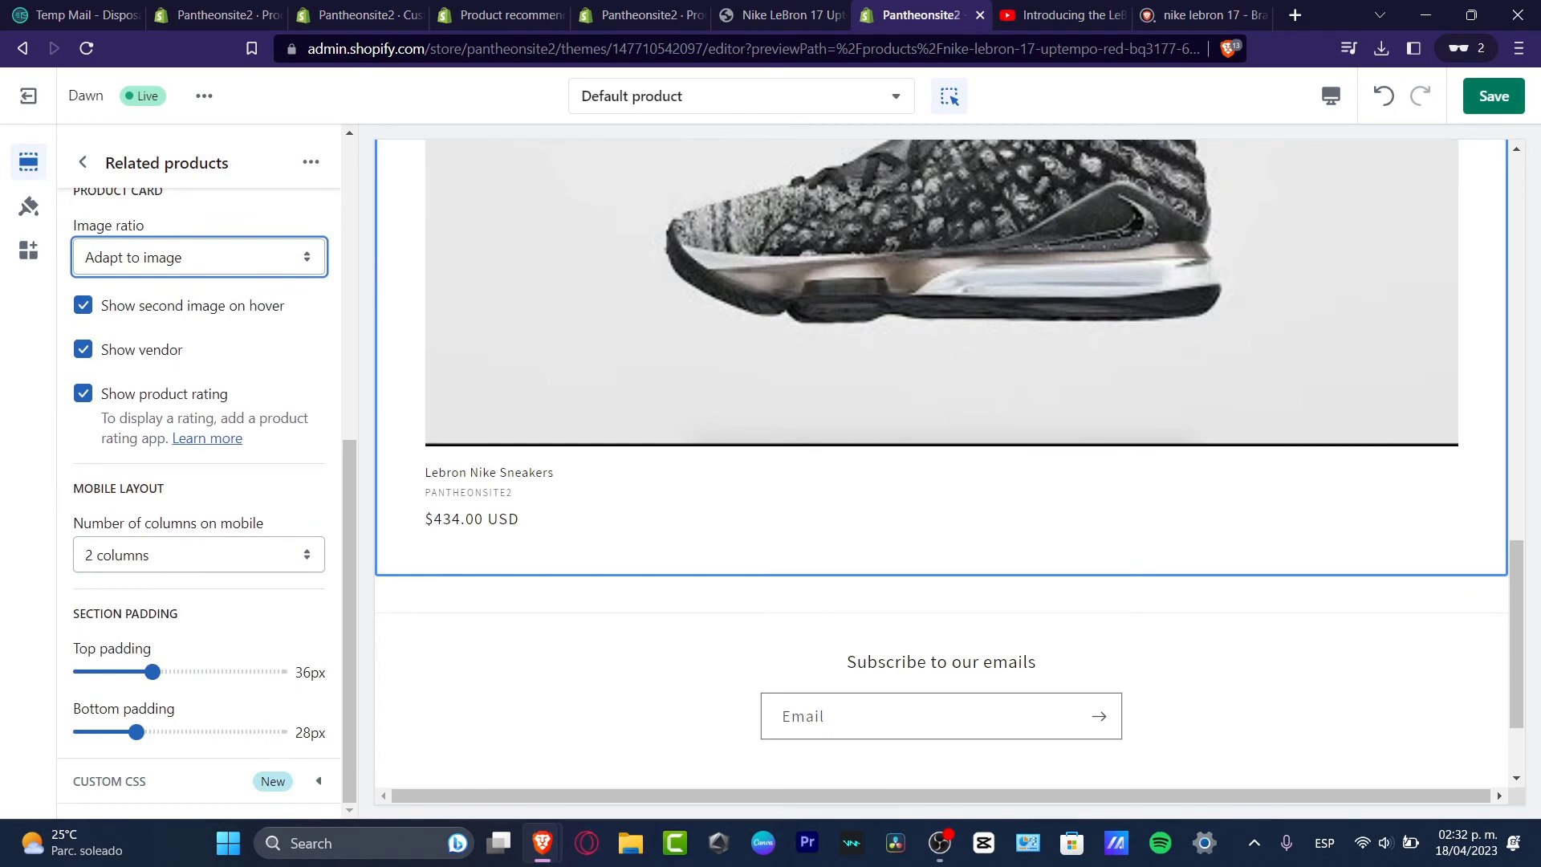
click(199, 555)
click(160, 581)
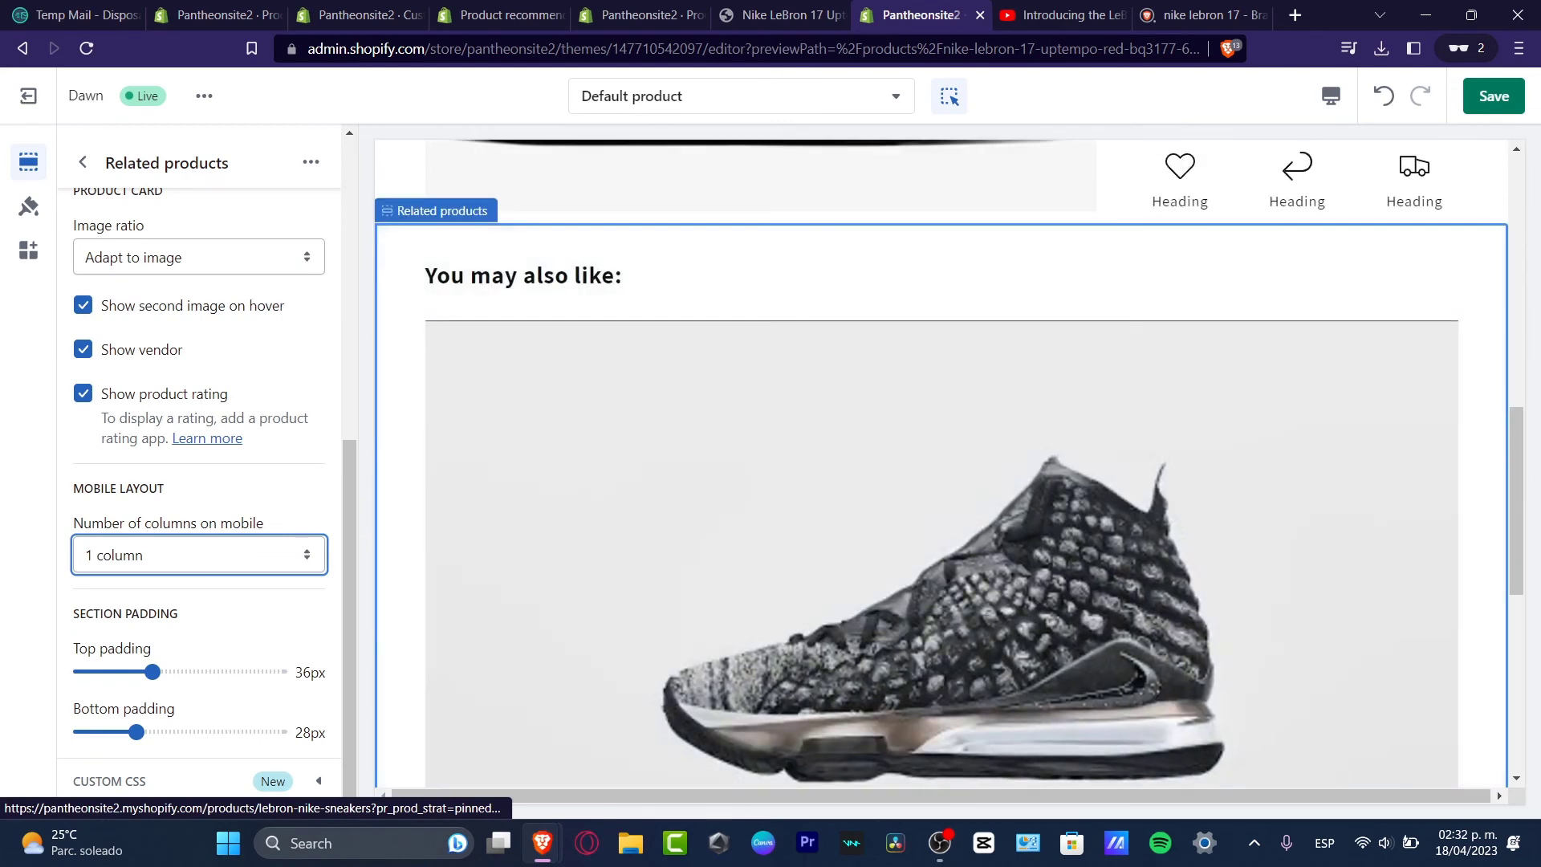
drag(152, 672, 112, 672)
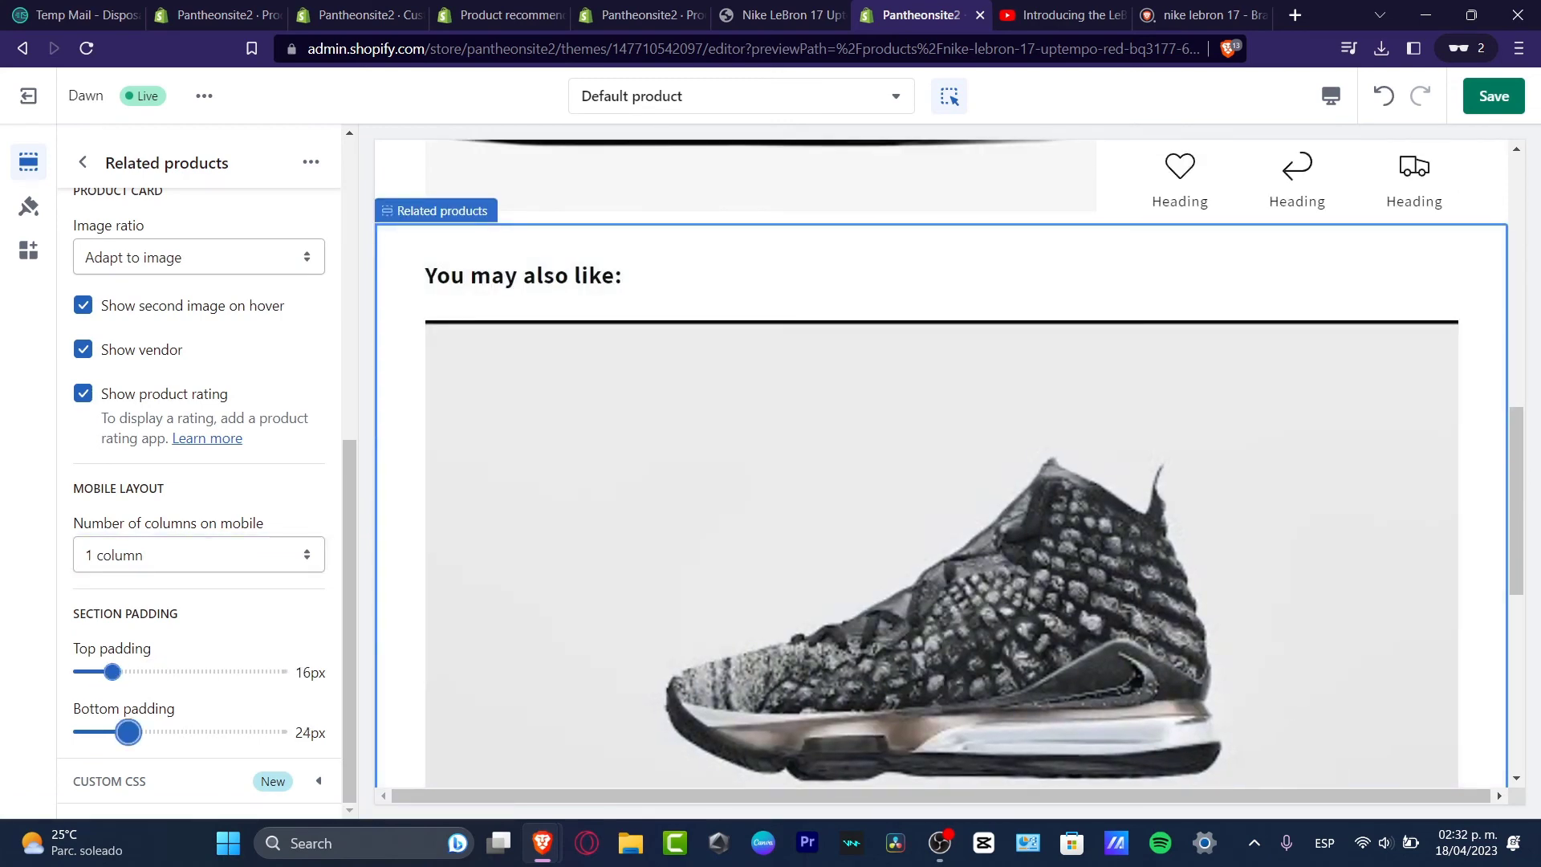
drag(129, 732, 113, 732)
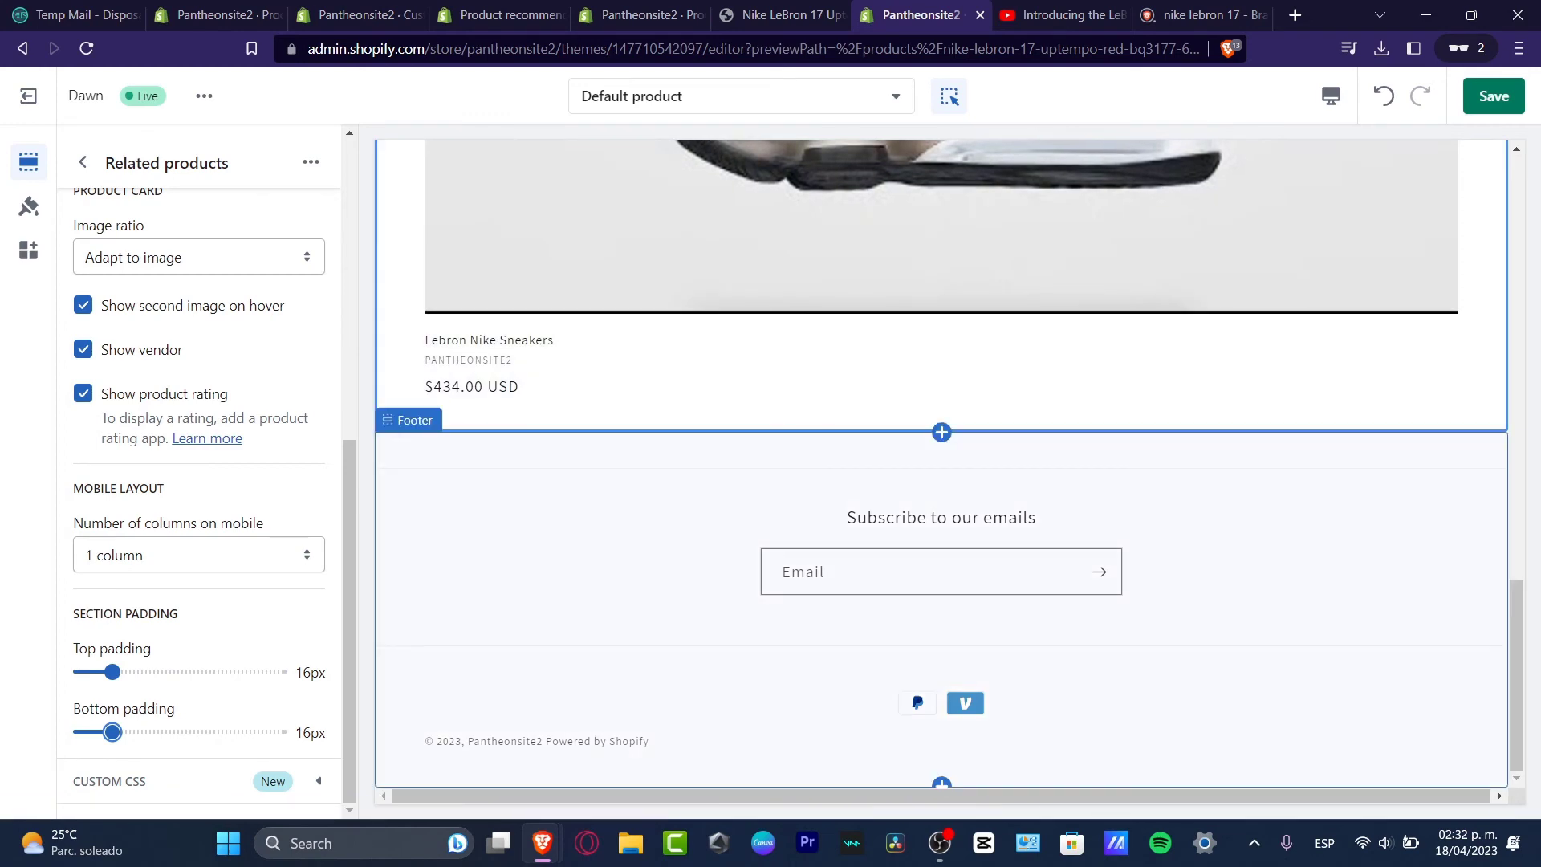
scroll(940, 514, up, 15)
Save the theme and open the Lebron Nike Sneakers product page from the related products preview
click(1494, 97)
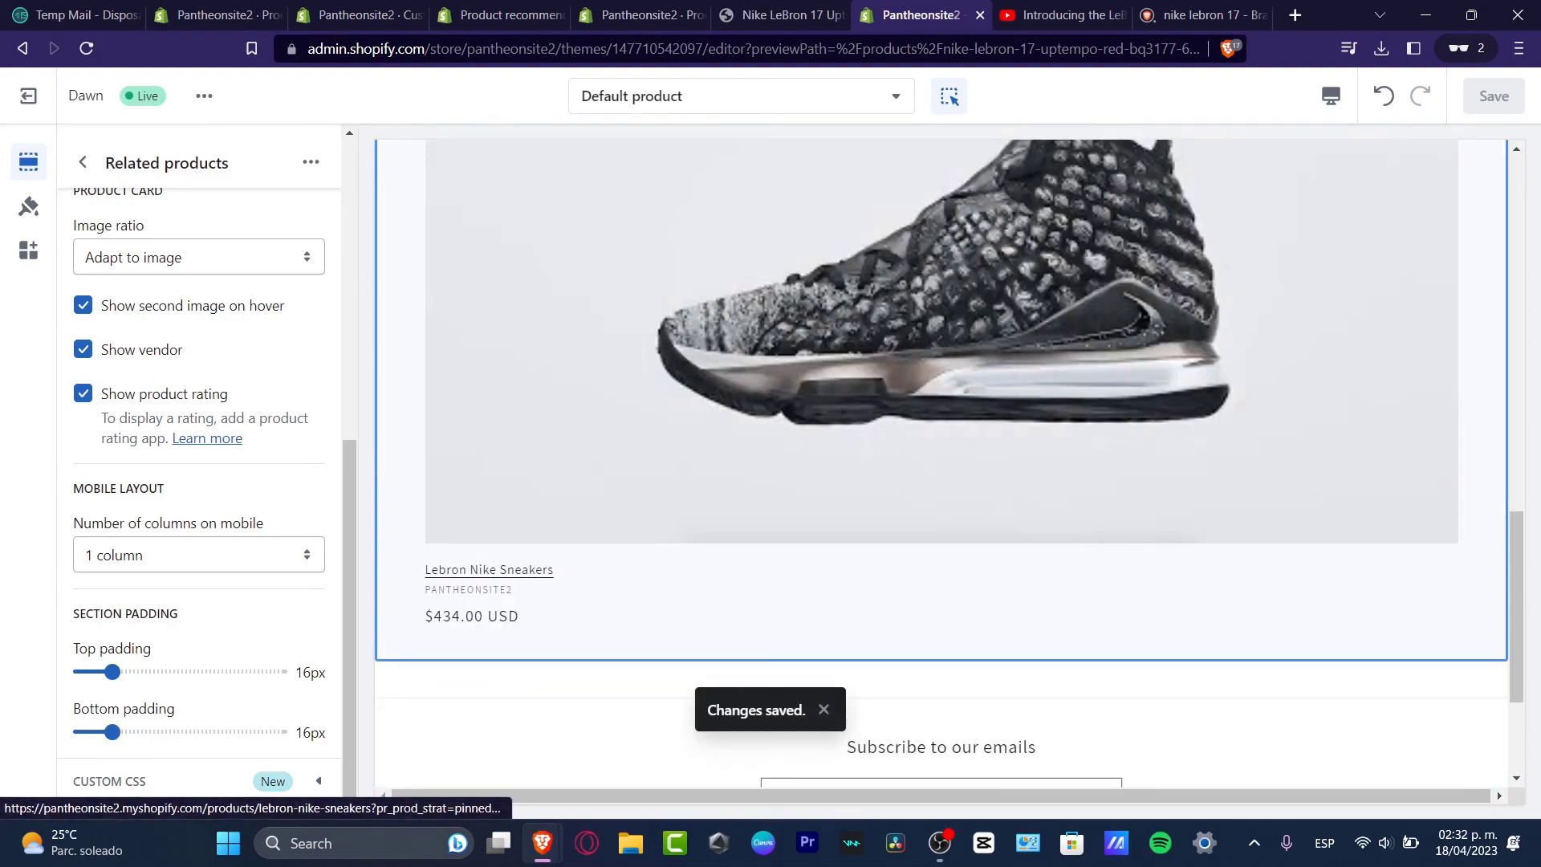
click(488, 570)
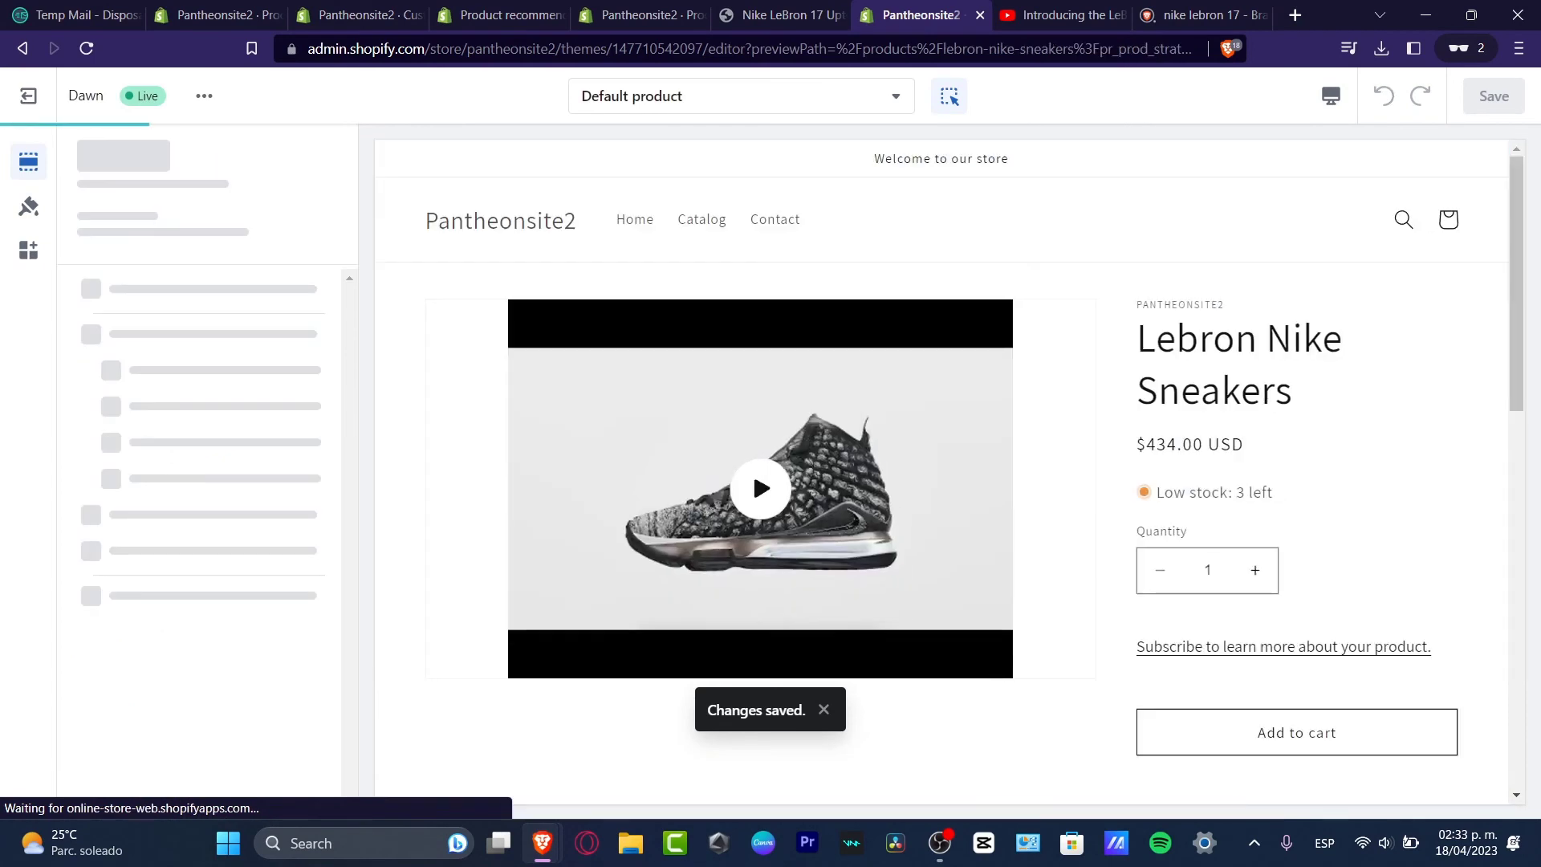
scroll(1284, 513, down, 10)
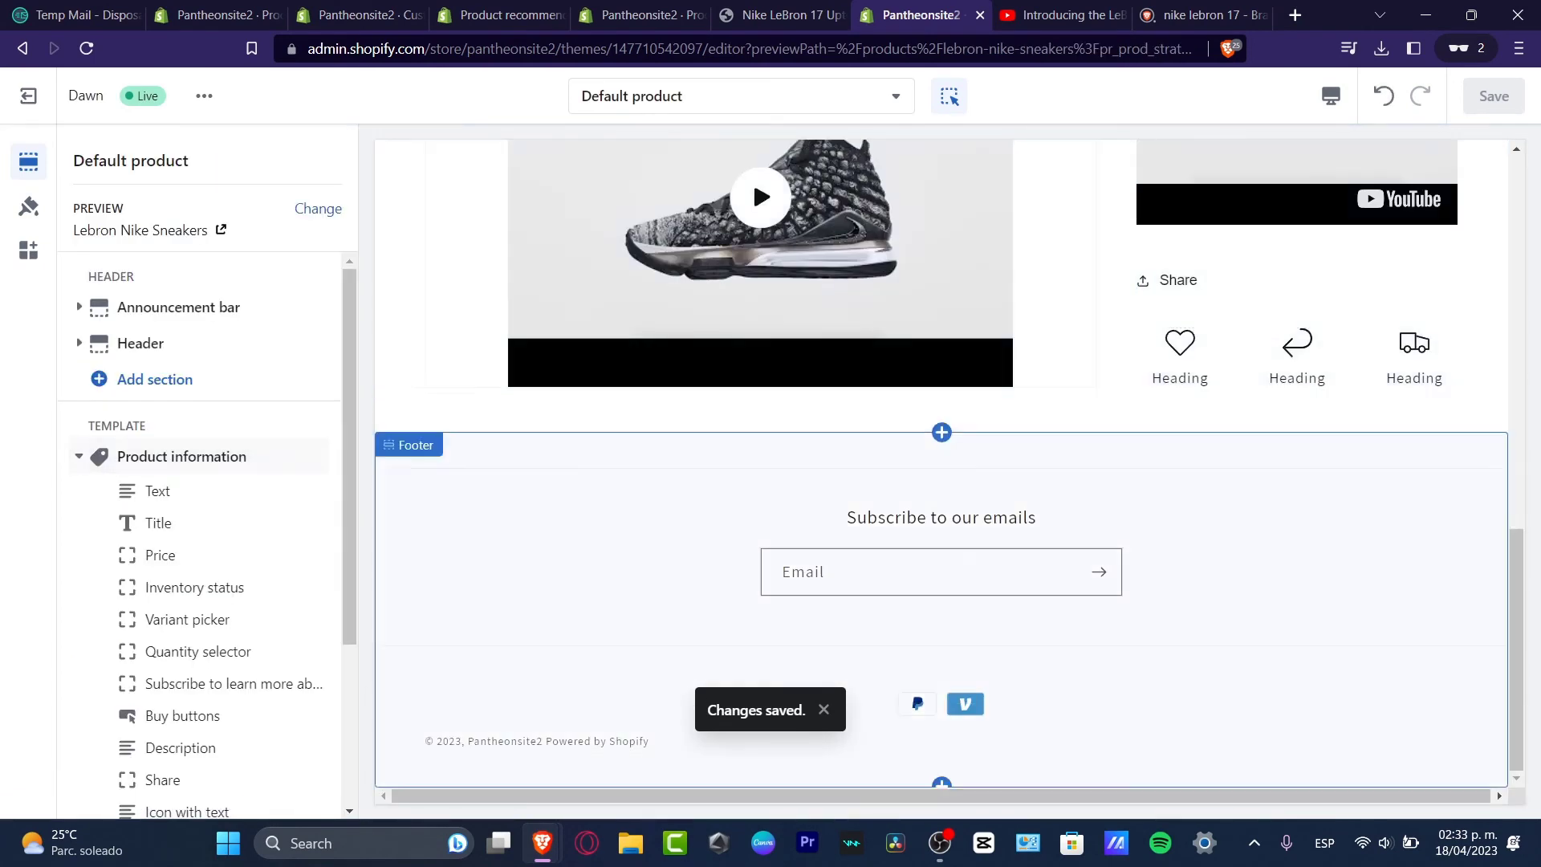
scroll(1284, 514, up, 2)
scroll(1284, 514, up, 9)
scroll(1284, 513, down, 11)
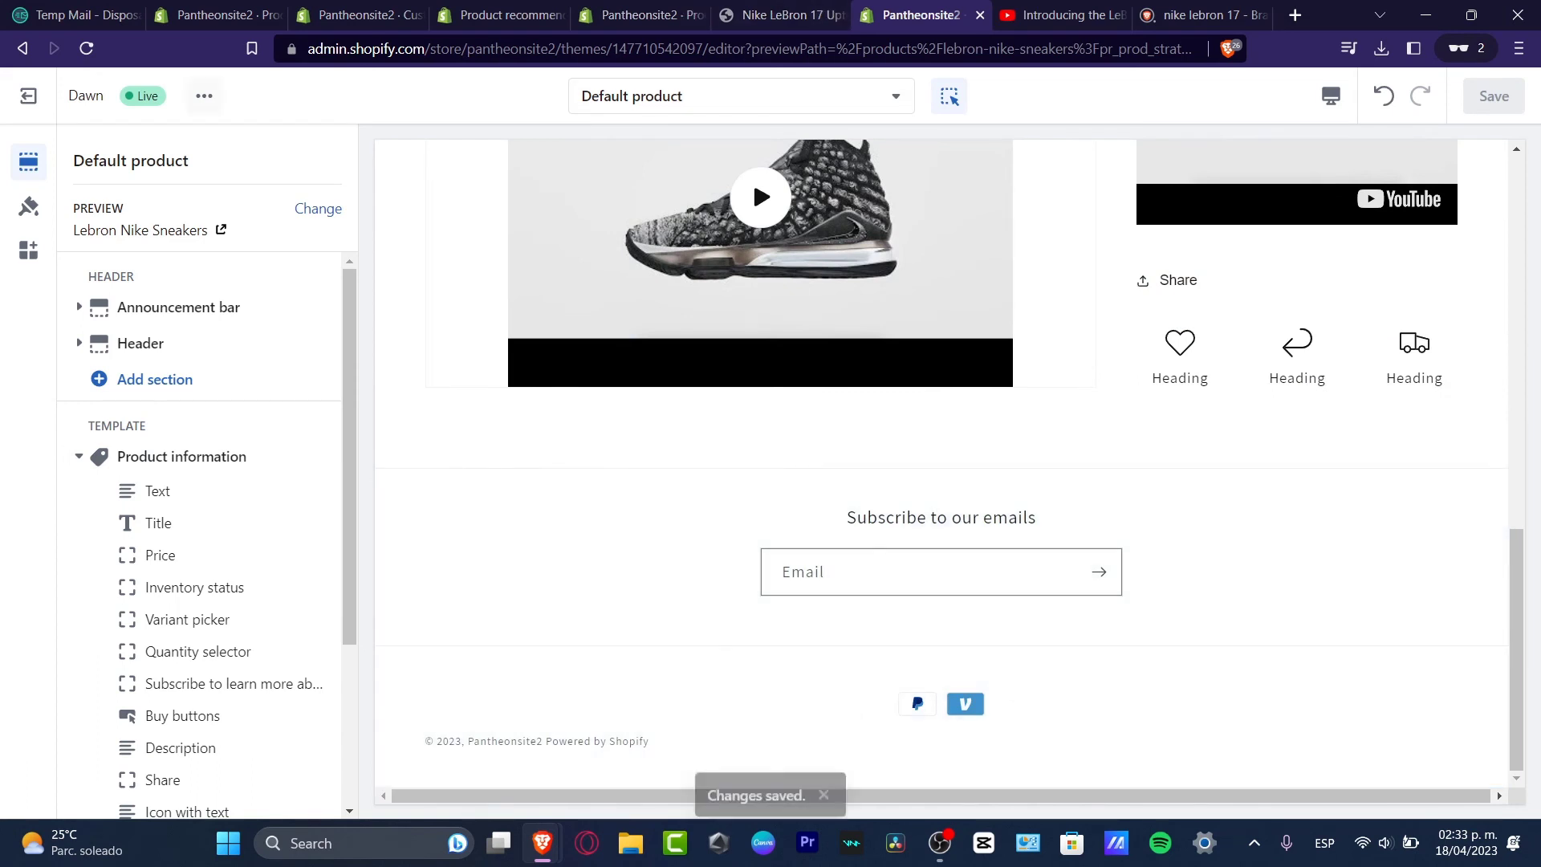
View the live storefront, open the red Nike LeBron 17 product, and scroll to 'You may also like:'
click(204, 96)
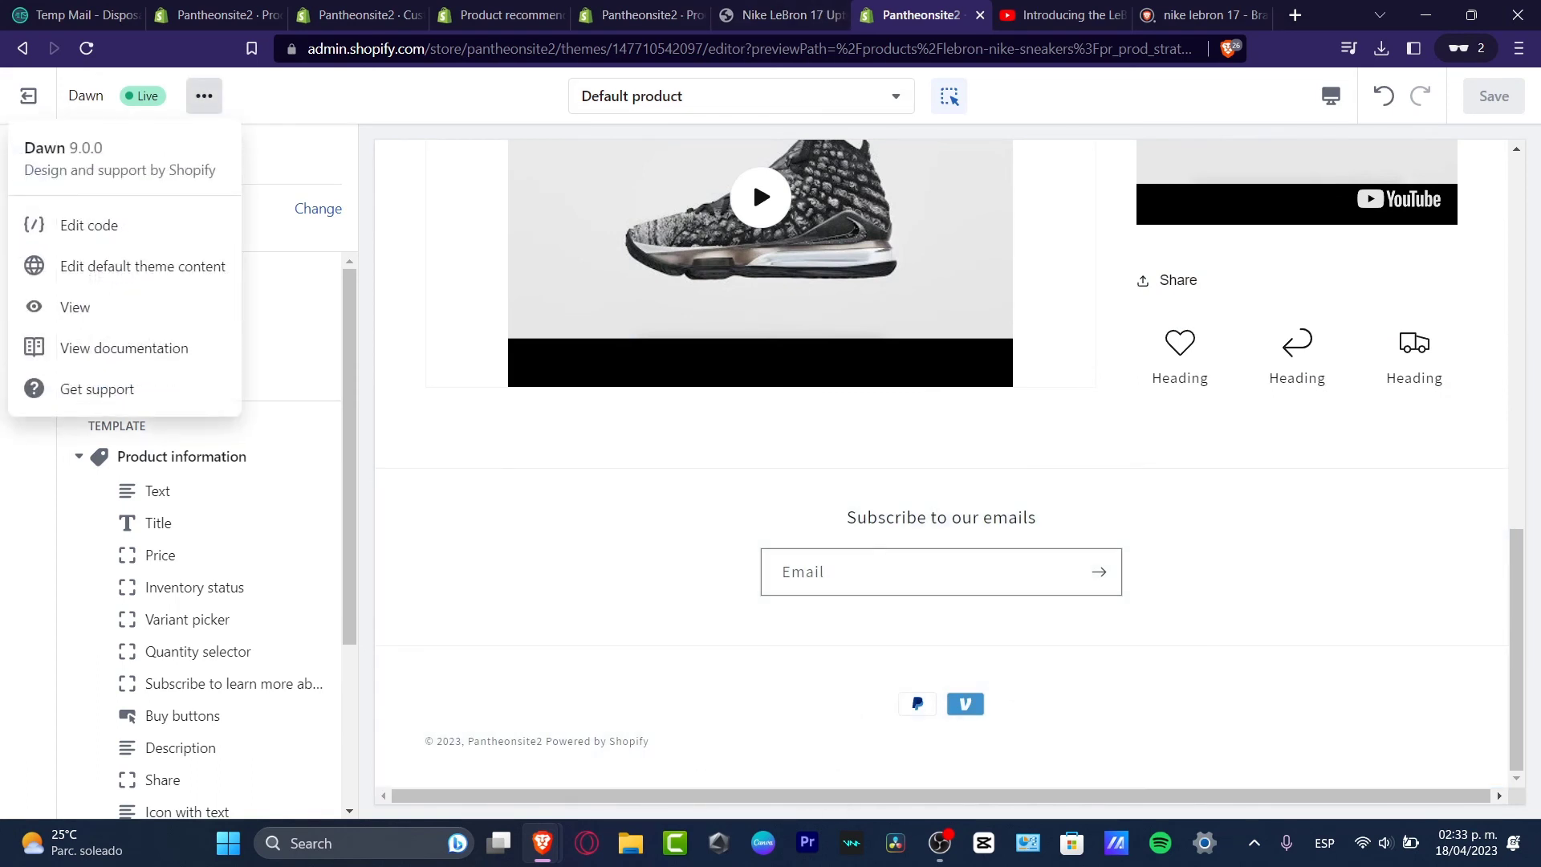
click(75, 306)
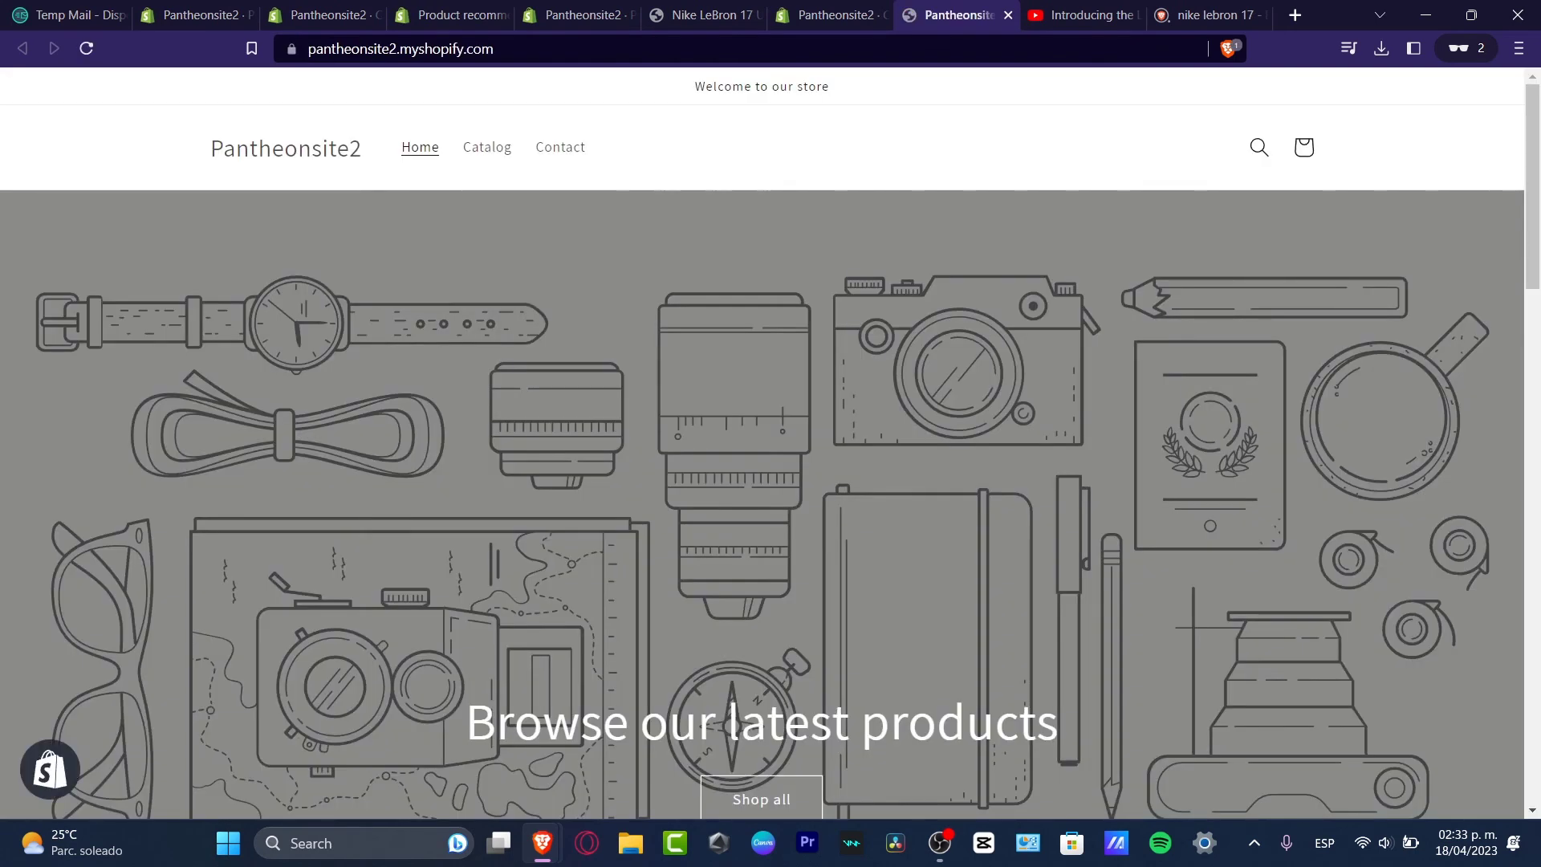
scroll(770, 442, down, 7)
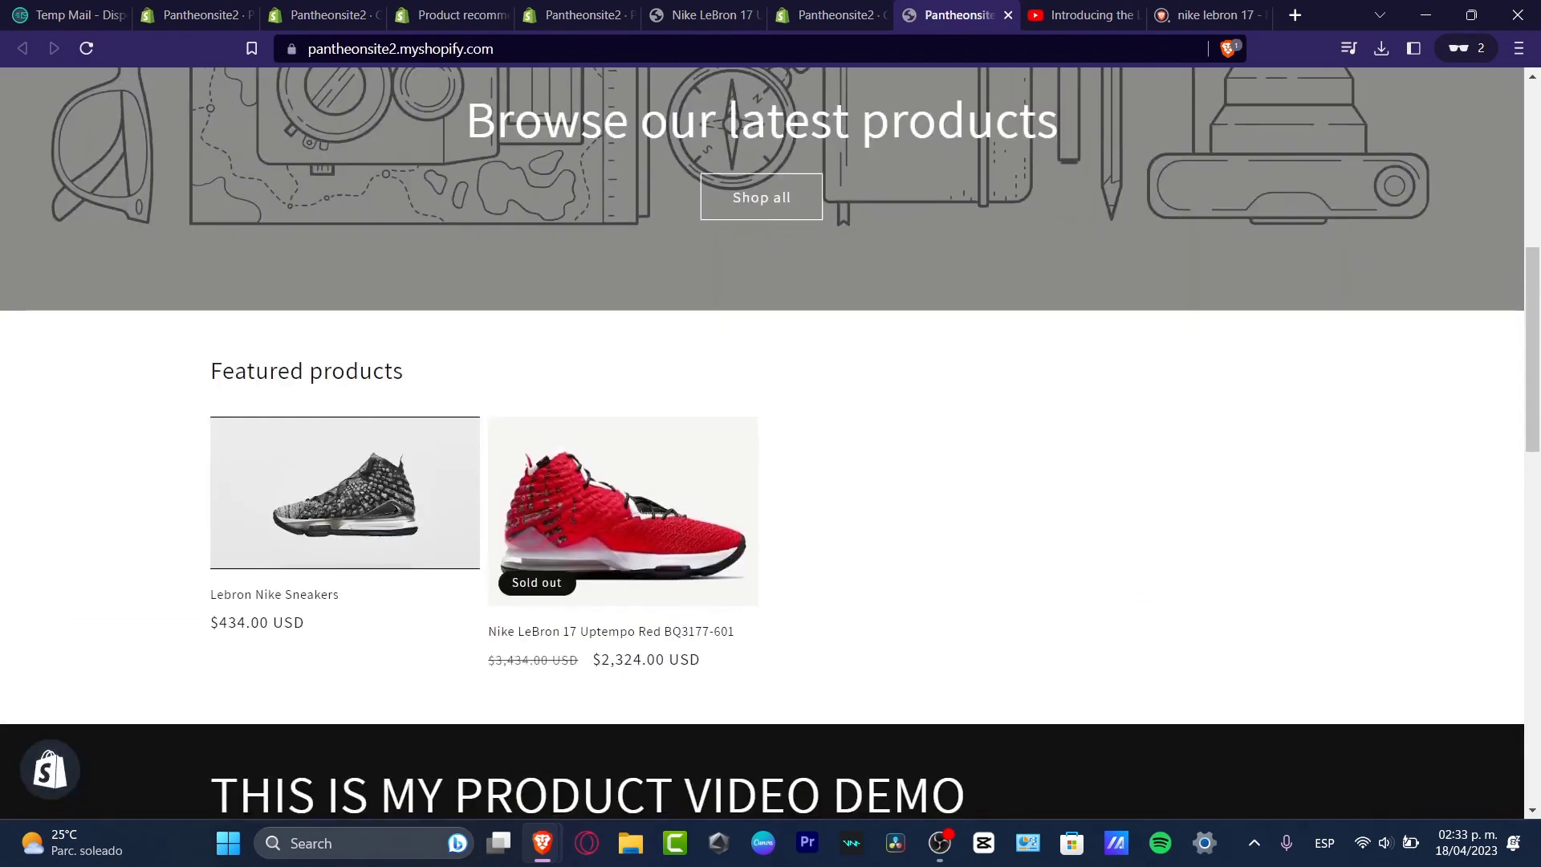
click(622, 514)
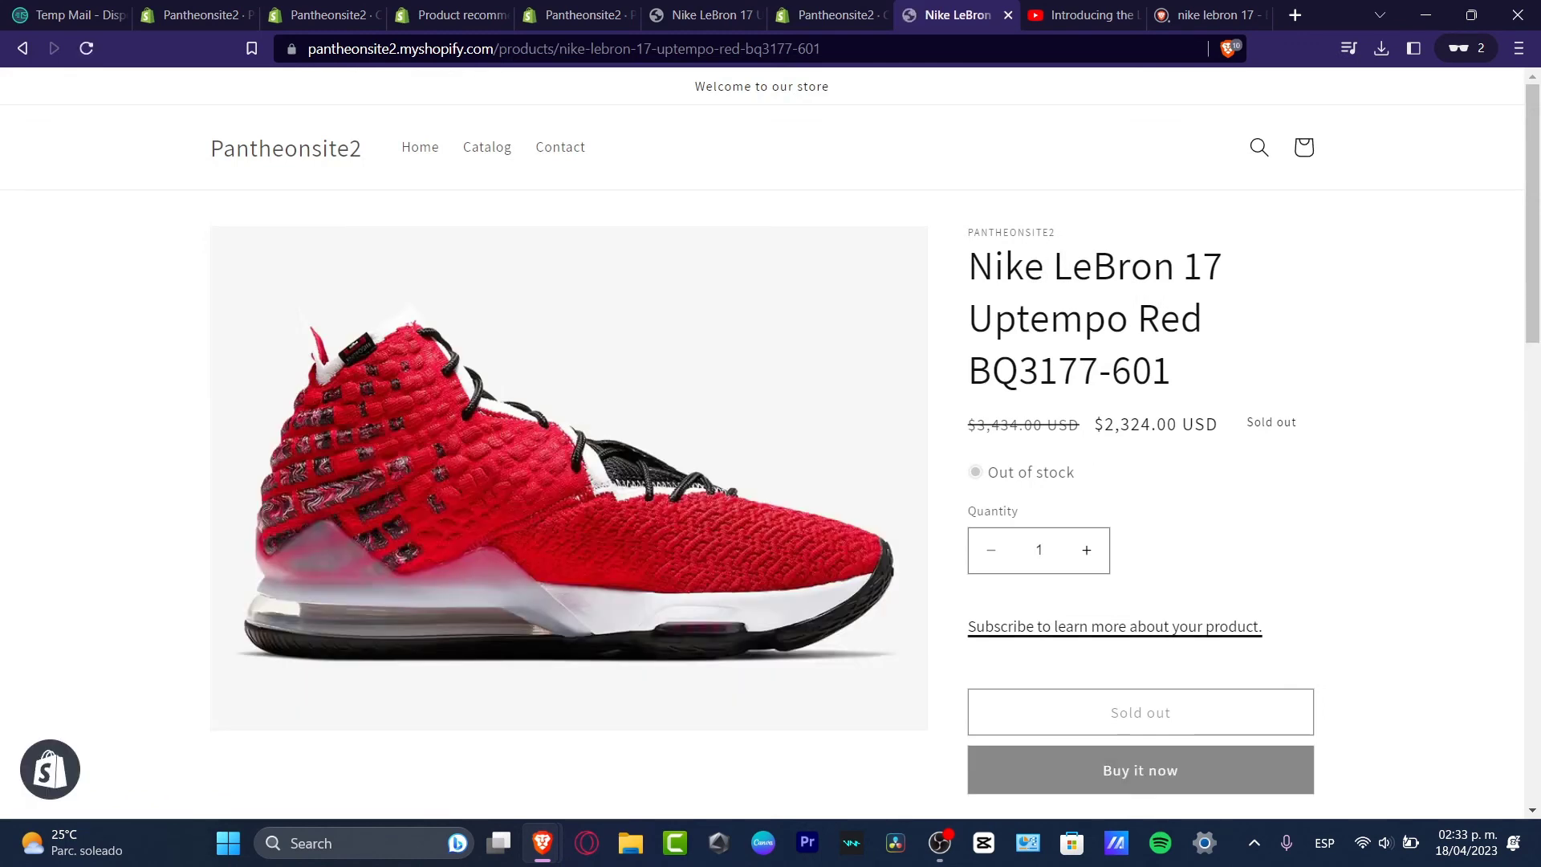
scroll(770, 441, down, 3)
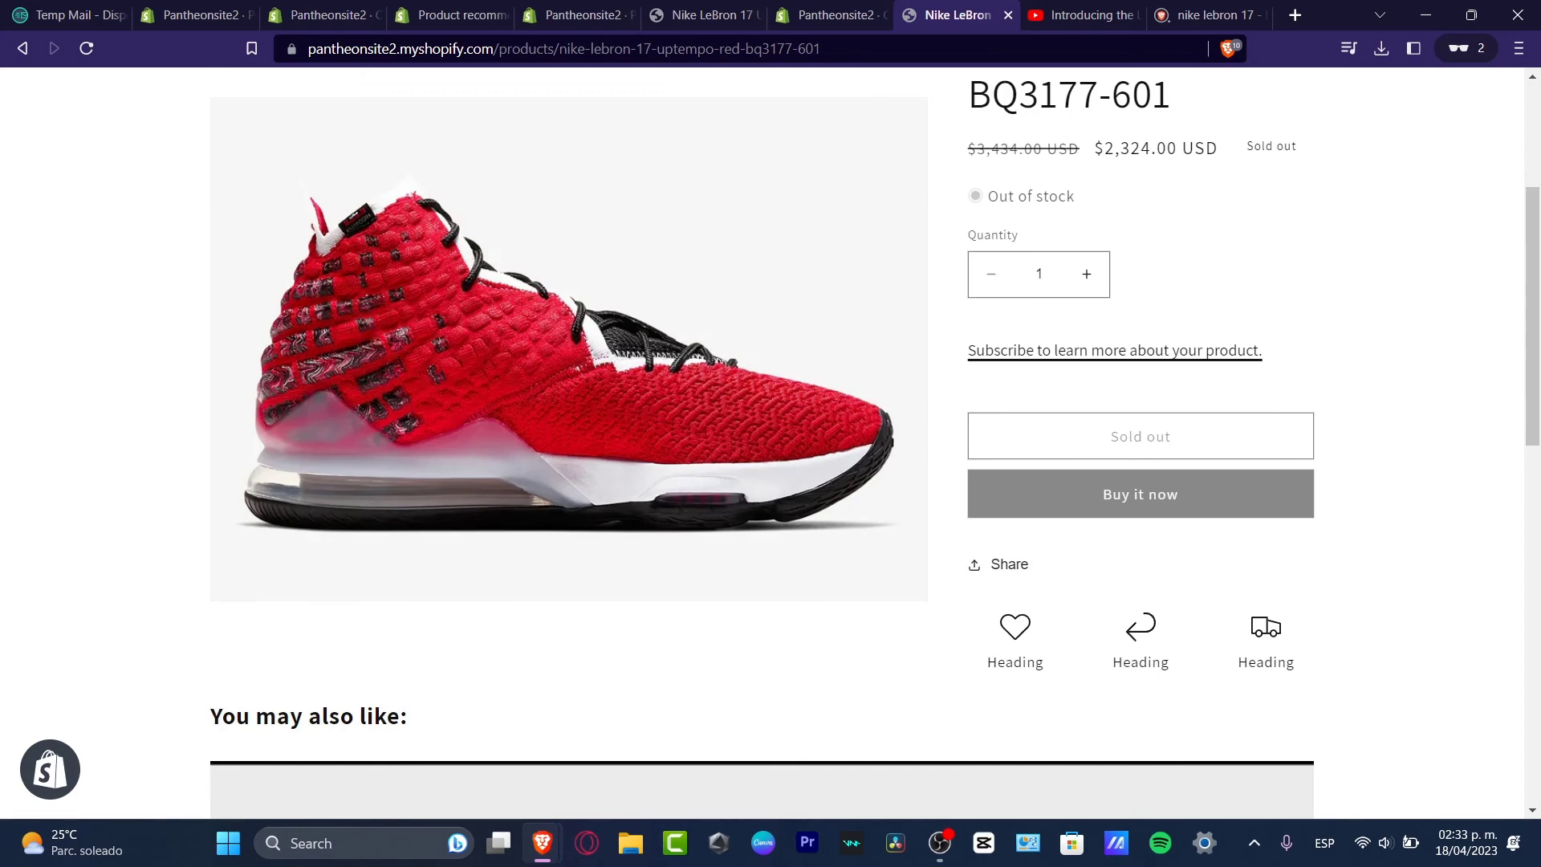
scroll(770, 441, down, 3)
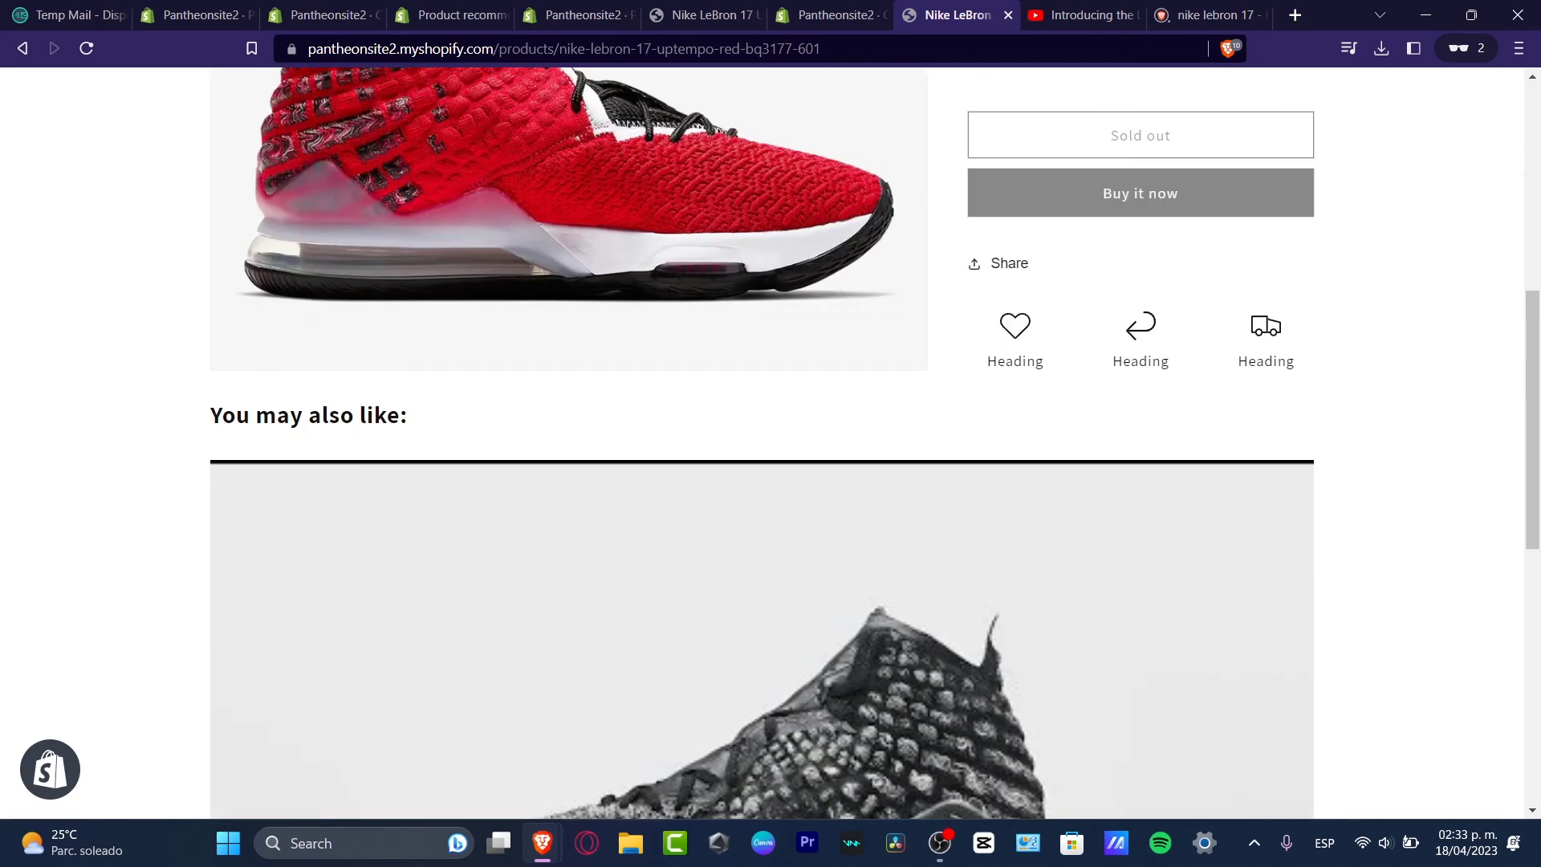
scroll(770, 441, down, 10)
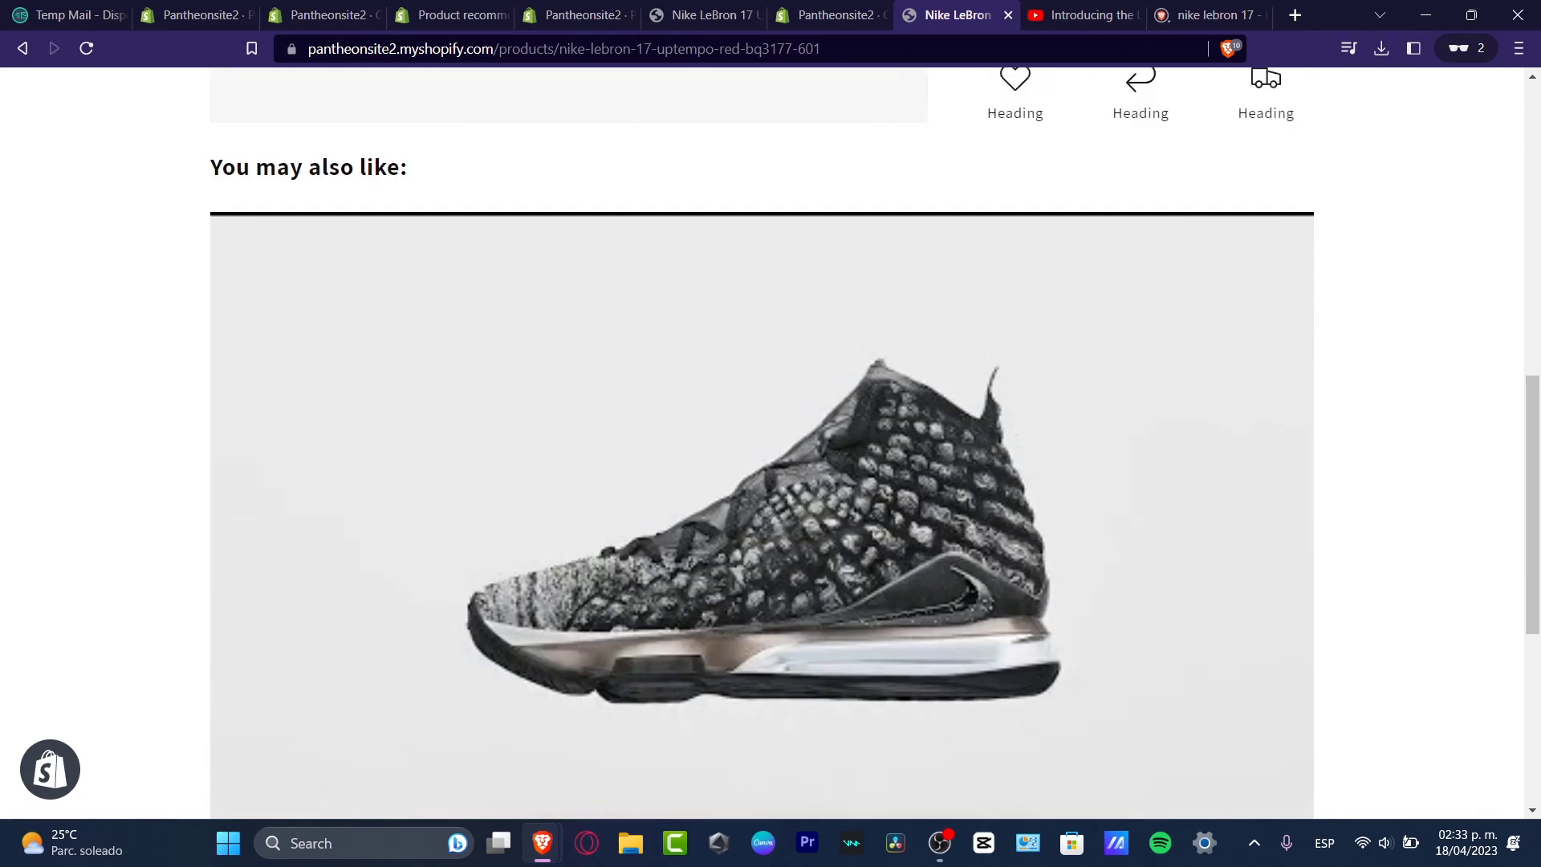
scroll(770, 441, down, 2)
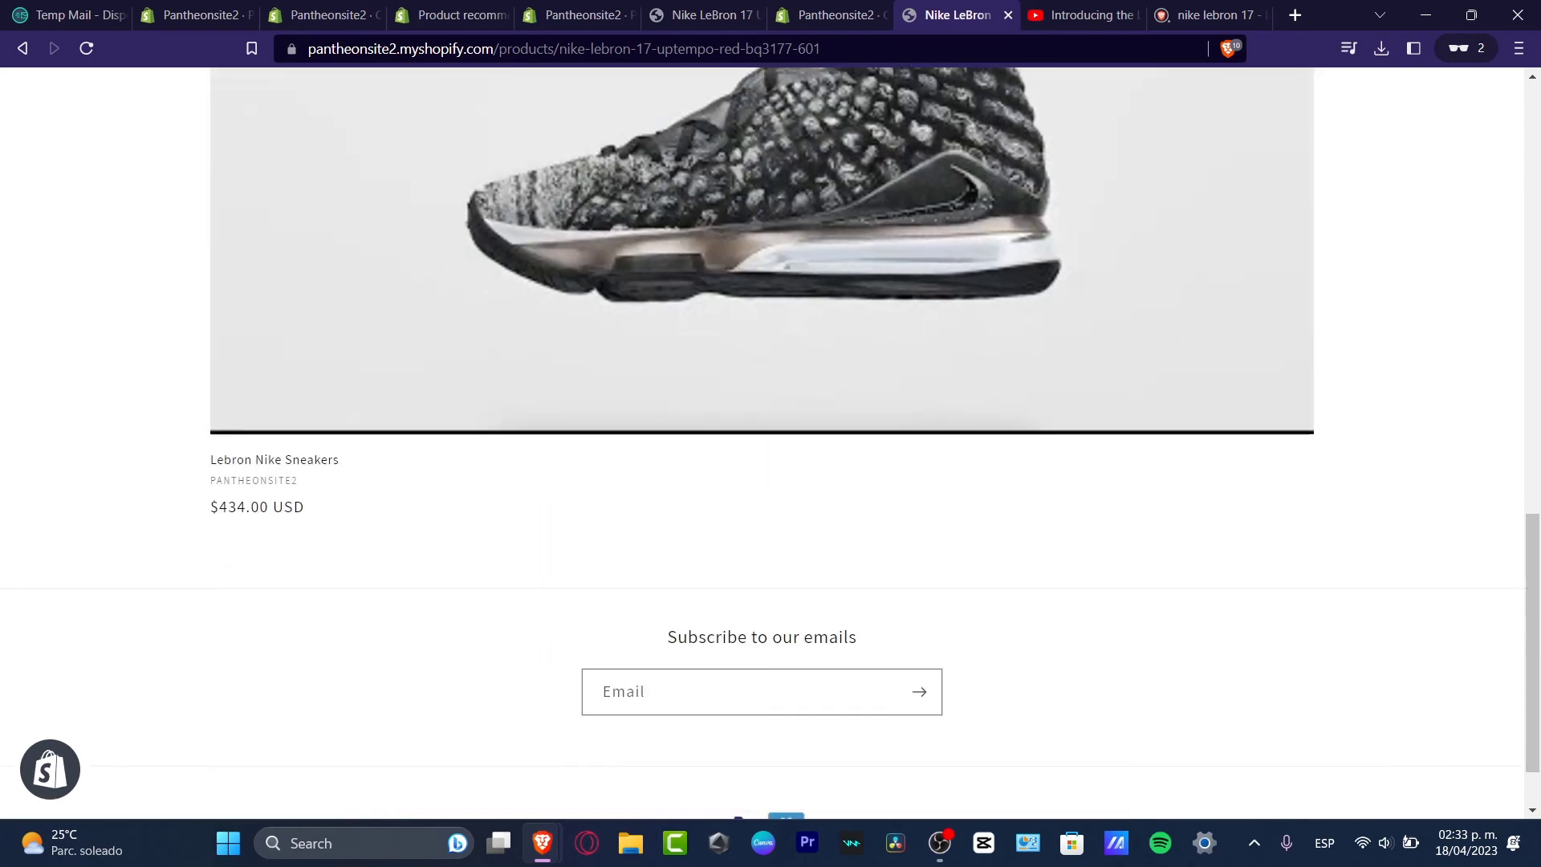
Open the Lebron Nike Sneakers recommendation on the live store and scroll through its page
click(560, 407)
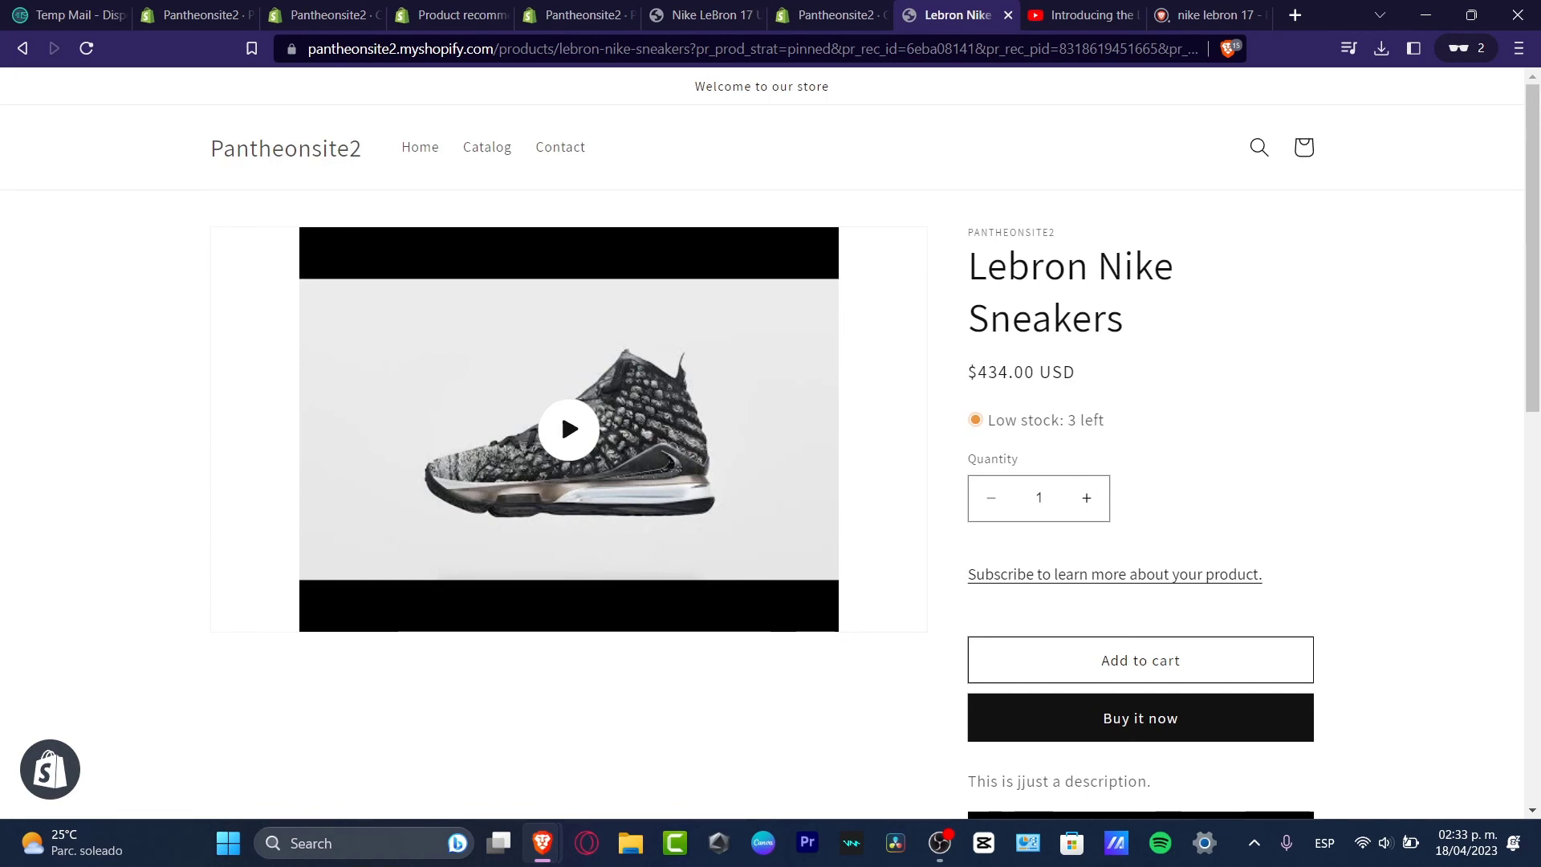
scroll(561, 411, down, 6)
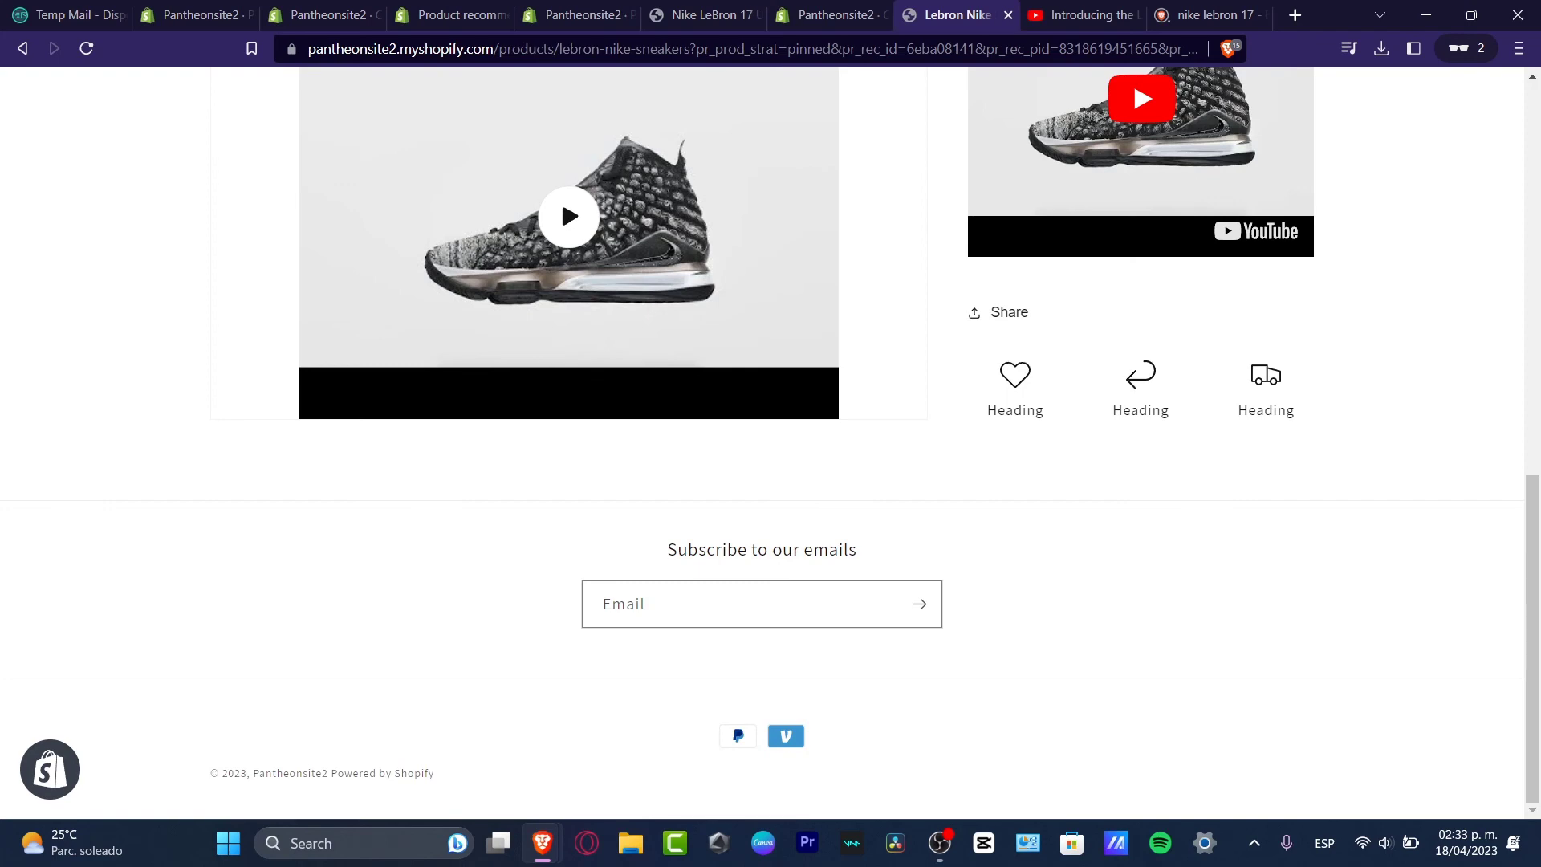
scroll(561, 411, up, 6)
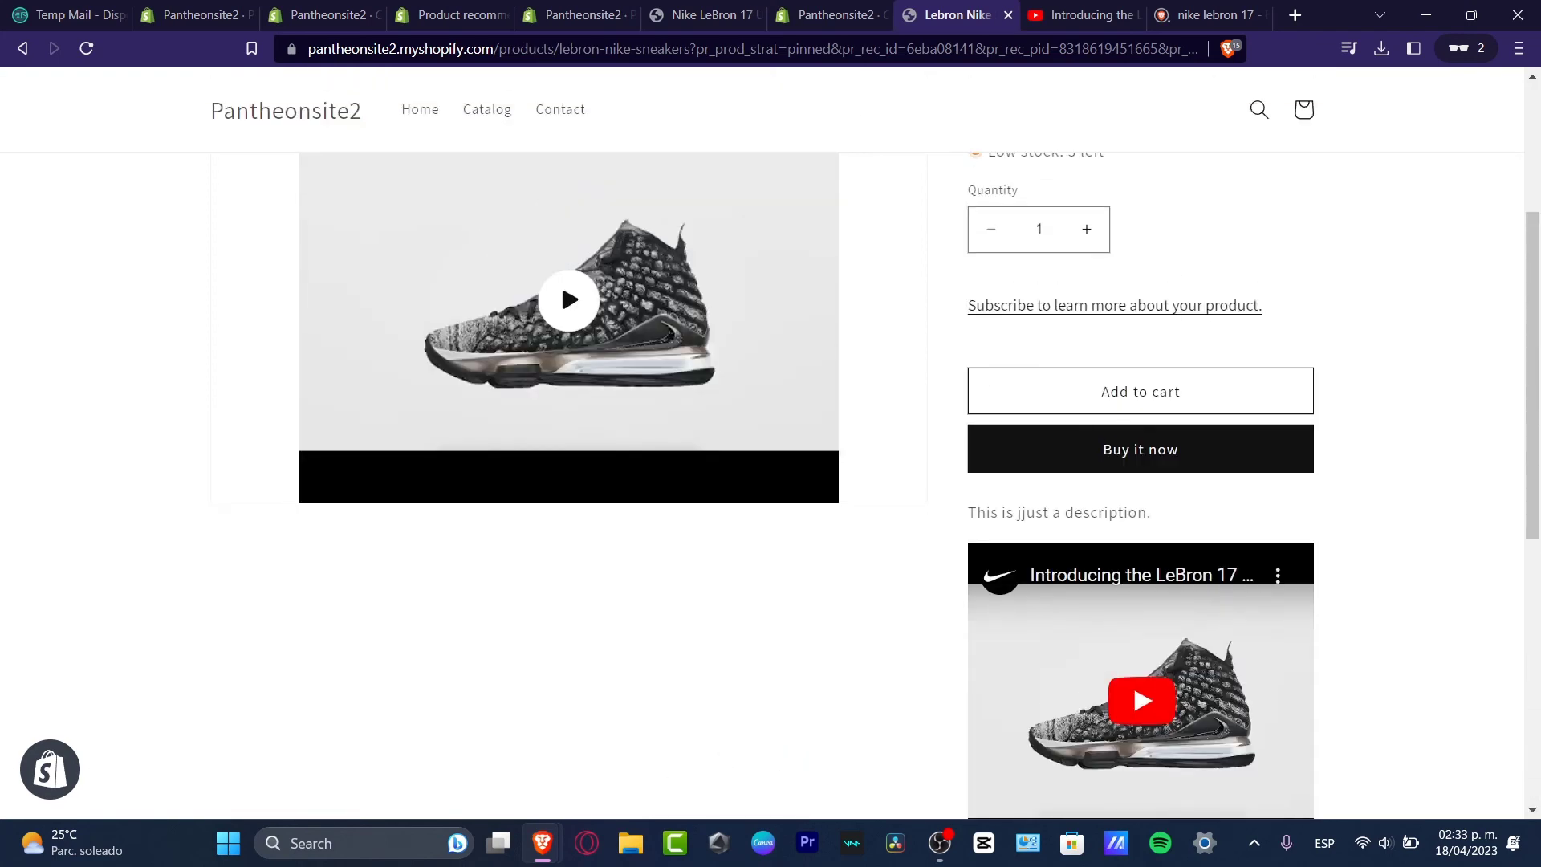
scroll(560, 407, up, 3)
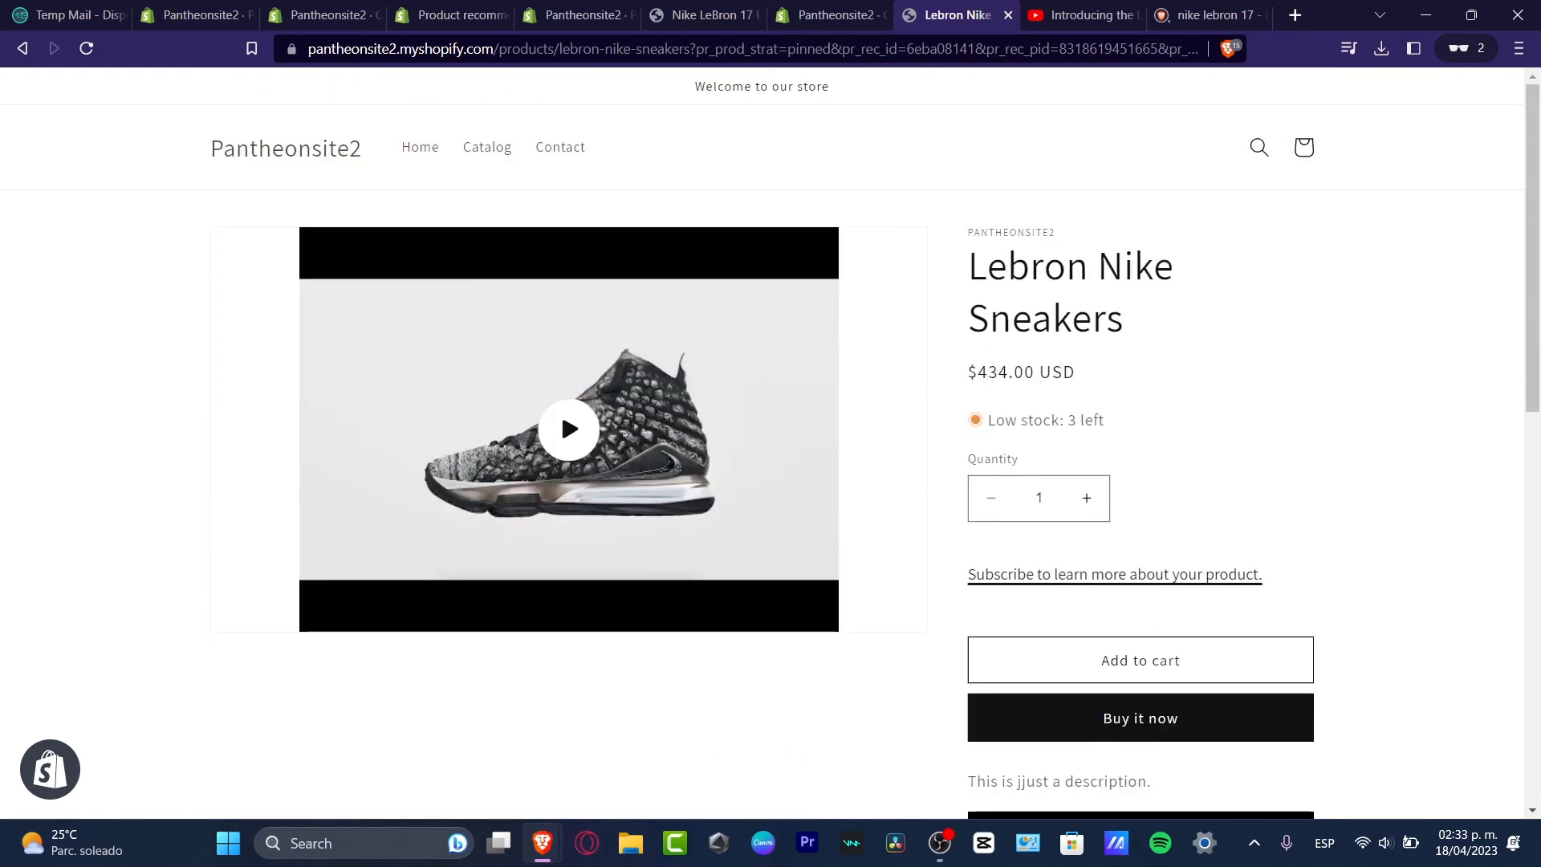
Open and close the subscribe link's Contact pop-up, then return to the theme editor tab
drag(968, 574, 1262, 573)
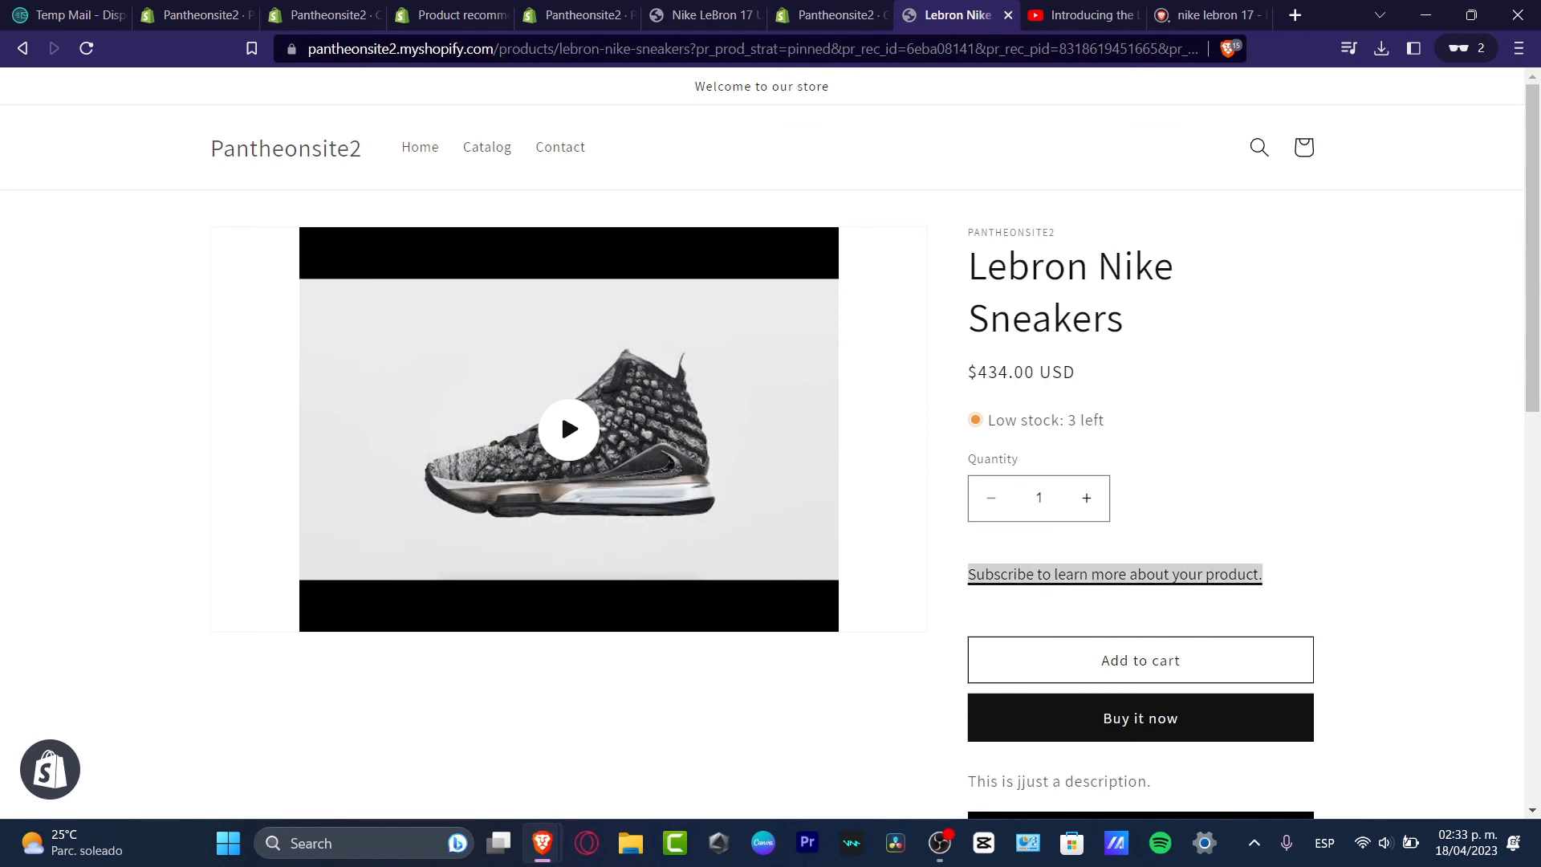
click(1289, 583)
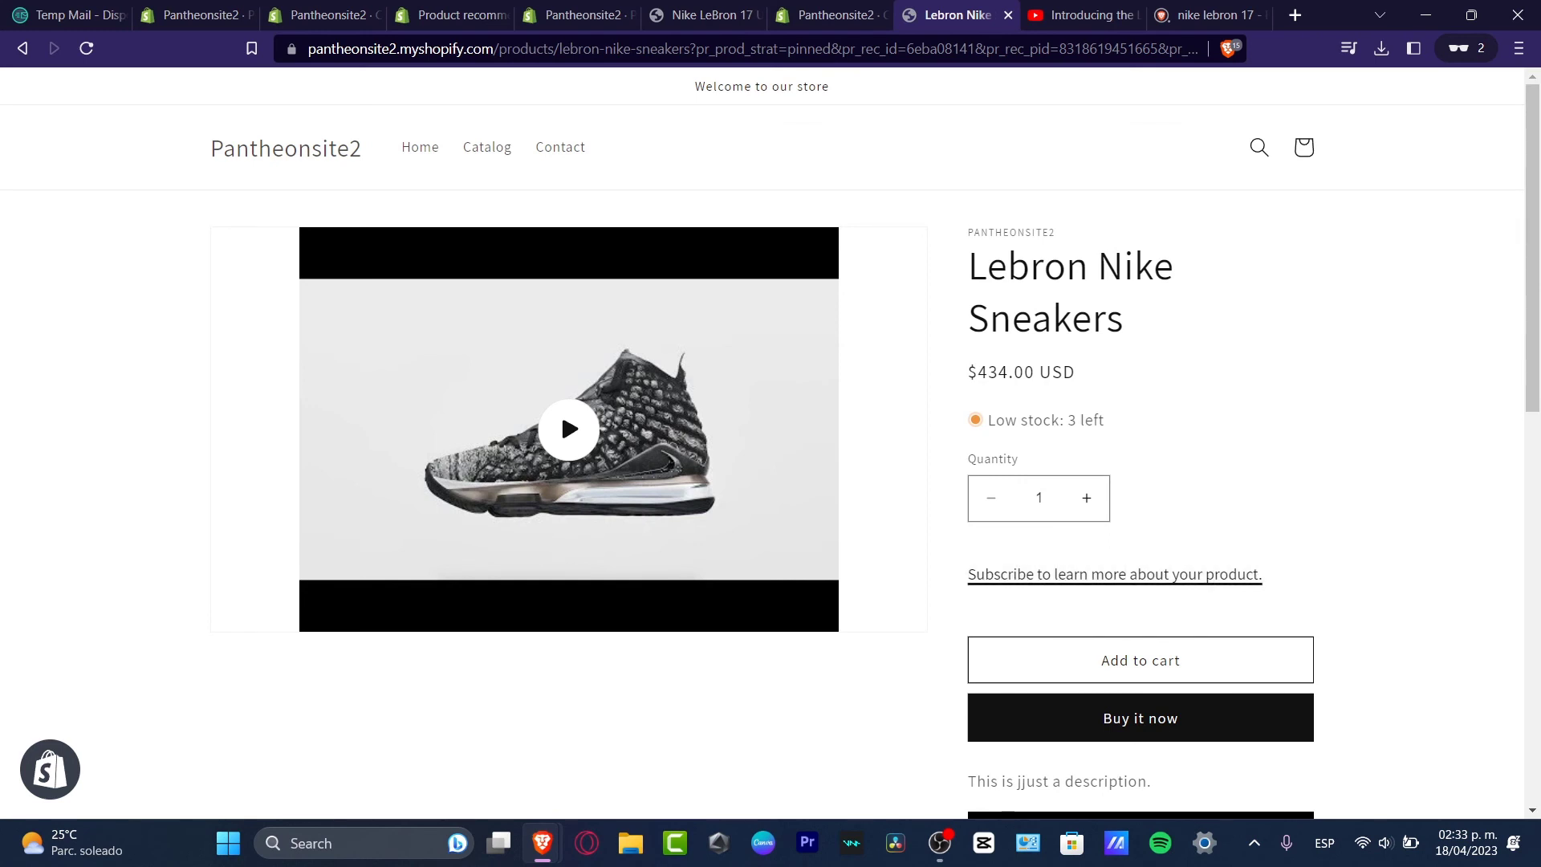
click(1115, 575)
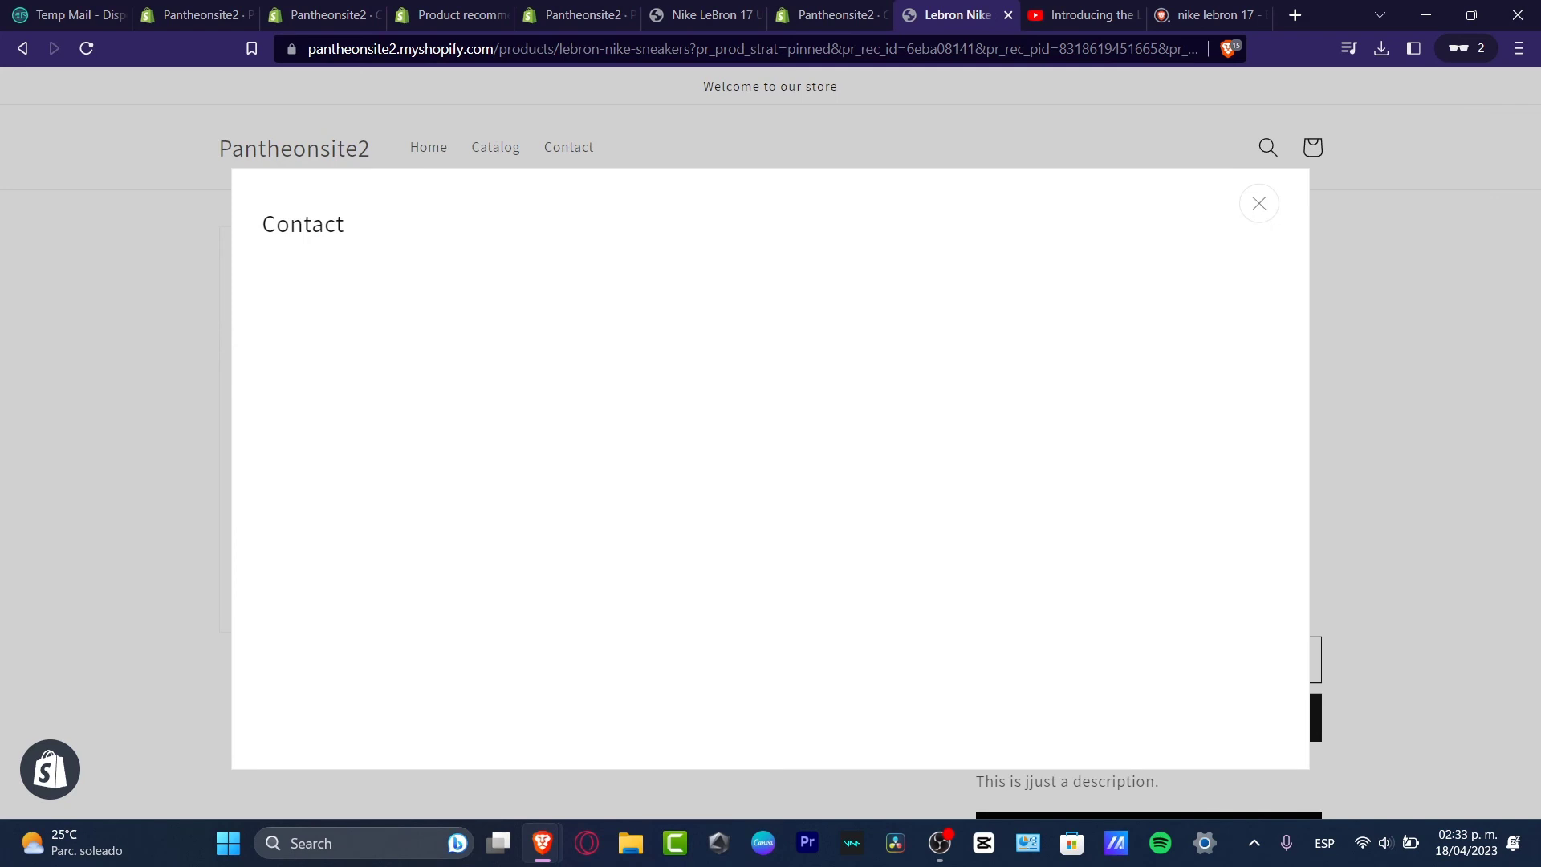
drag(289, 224, 347, 226)
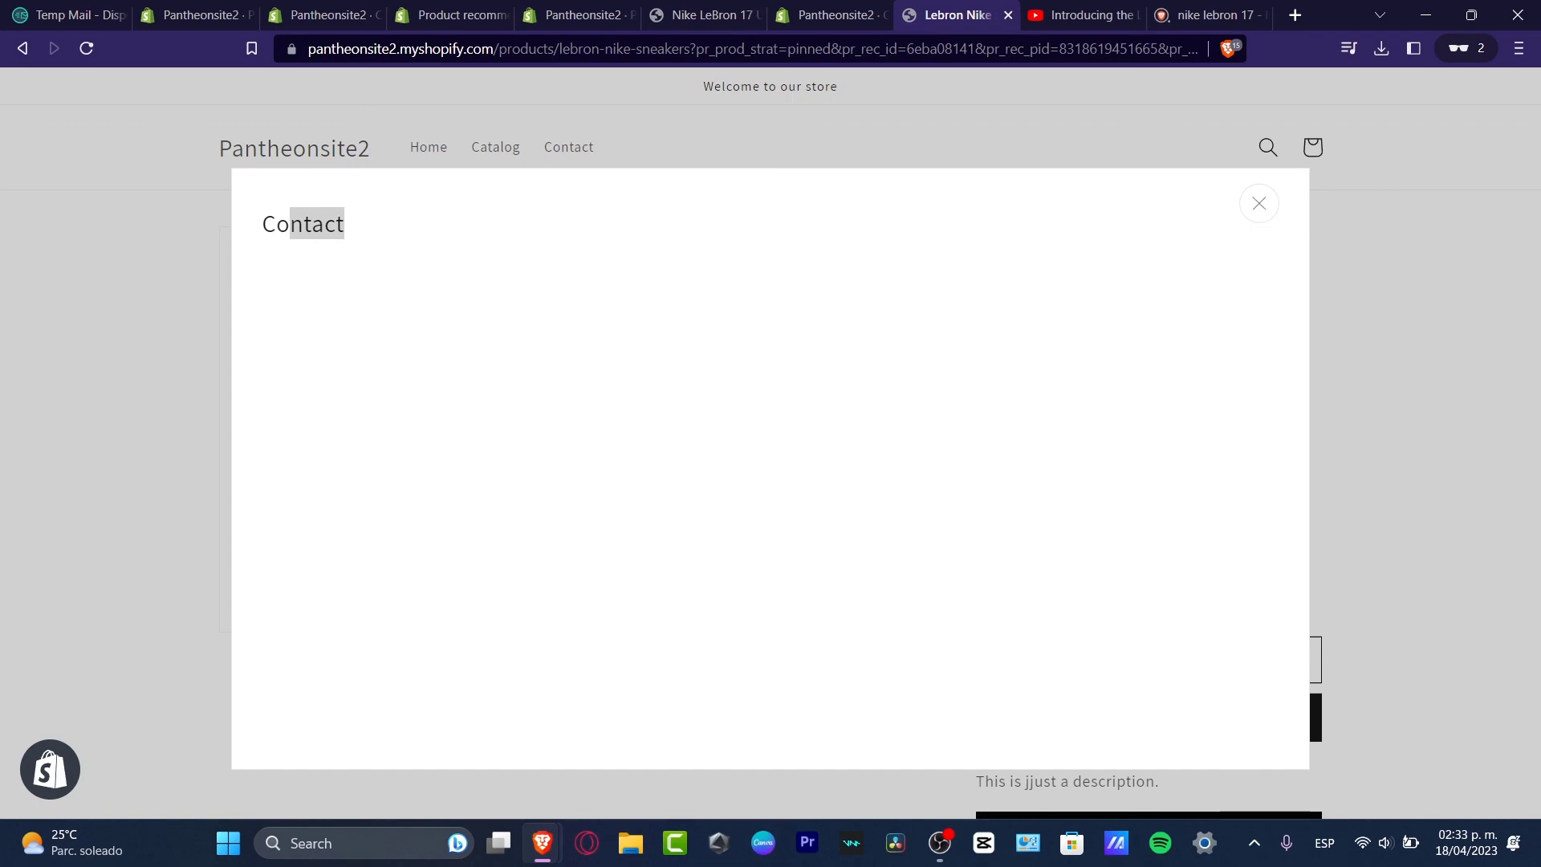
click(1260, 203)
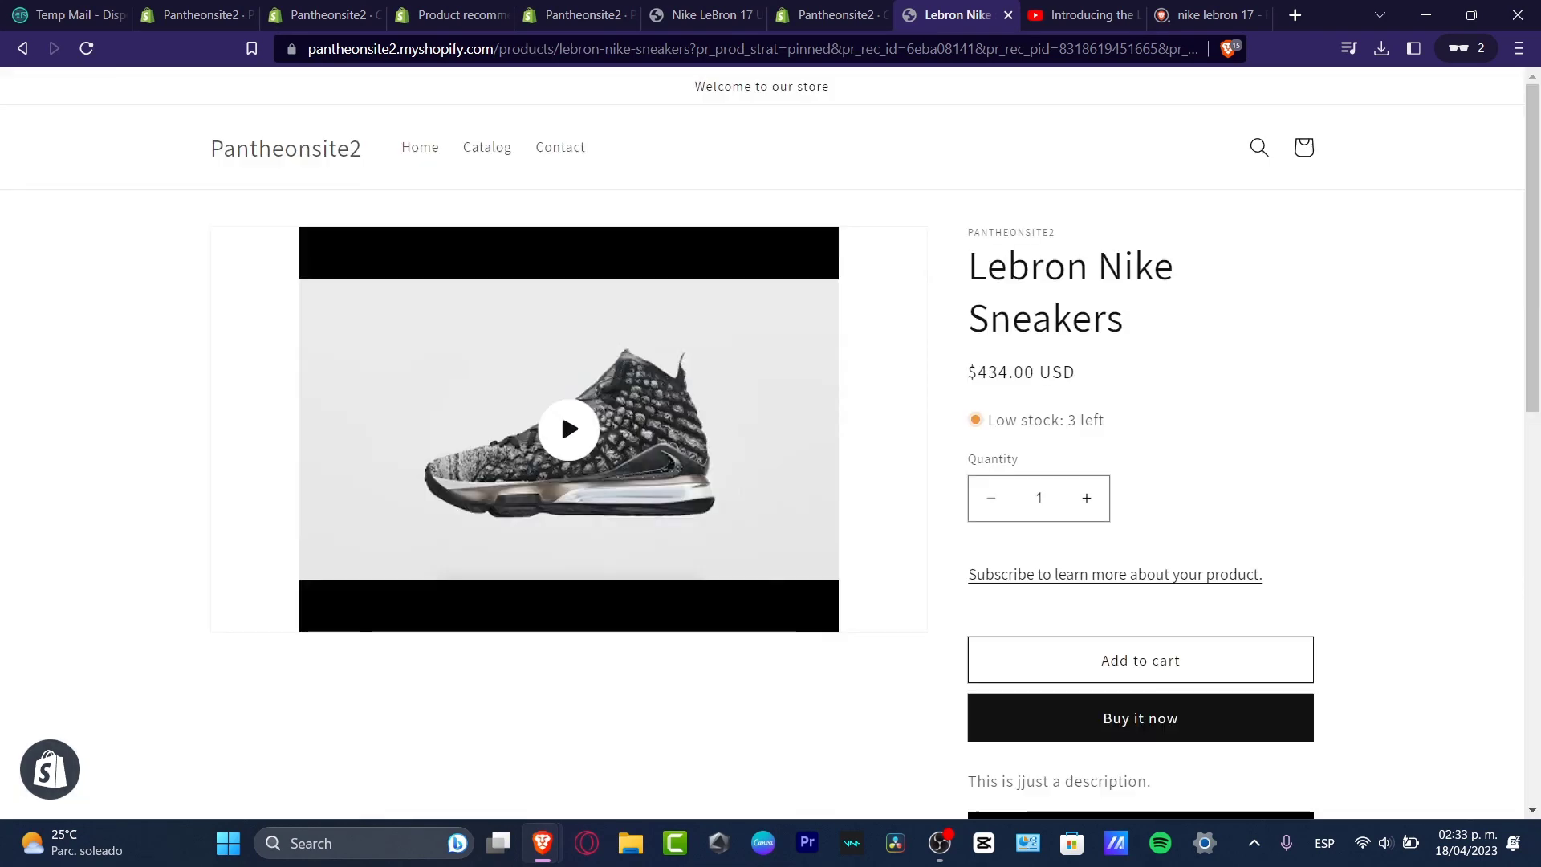
scroll(560, 406, down, 8)
scroll(560, 407, up, 8)
key(ctrl+shift+Tab)
Open the Footer section's settings in the editor, glancing at the Nike LeBron preview tab
key(ctrl+Tab)
key(ctrl+Tab)
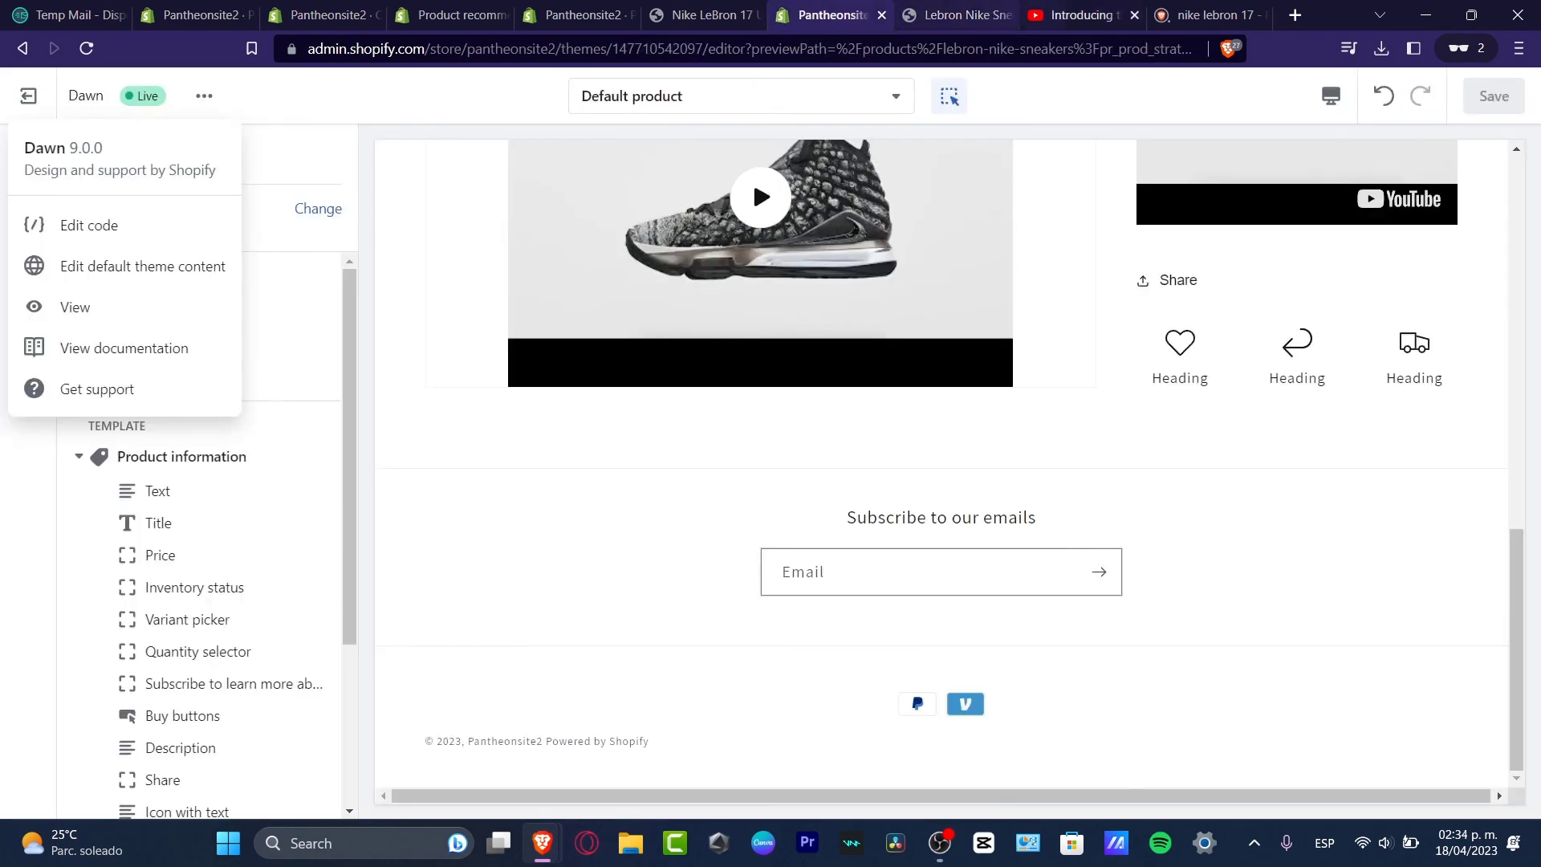
key(ctrl+shift+Tab)
key(ctrl+shift+Tab)
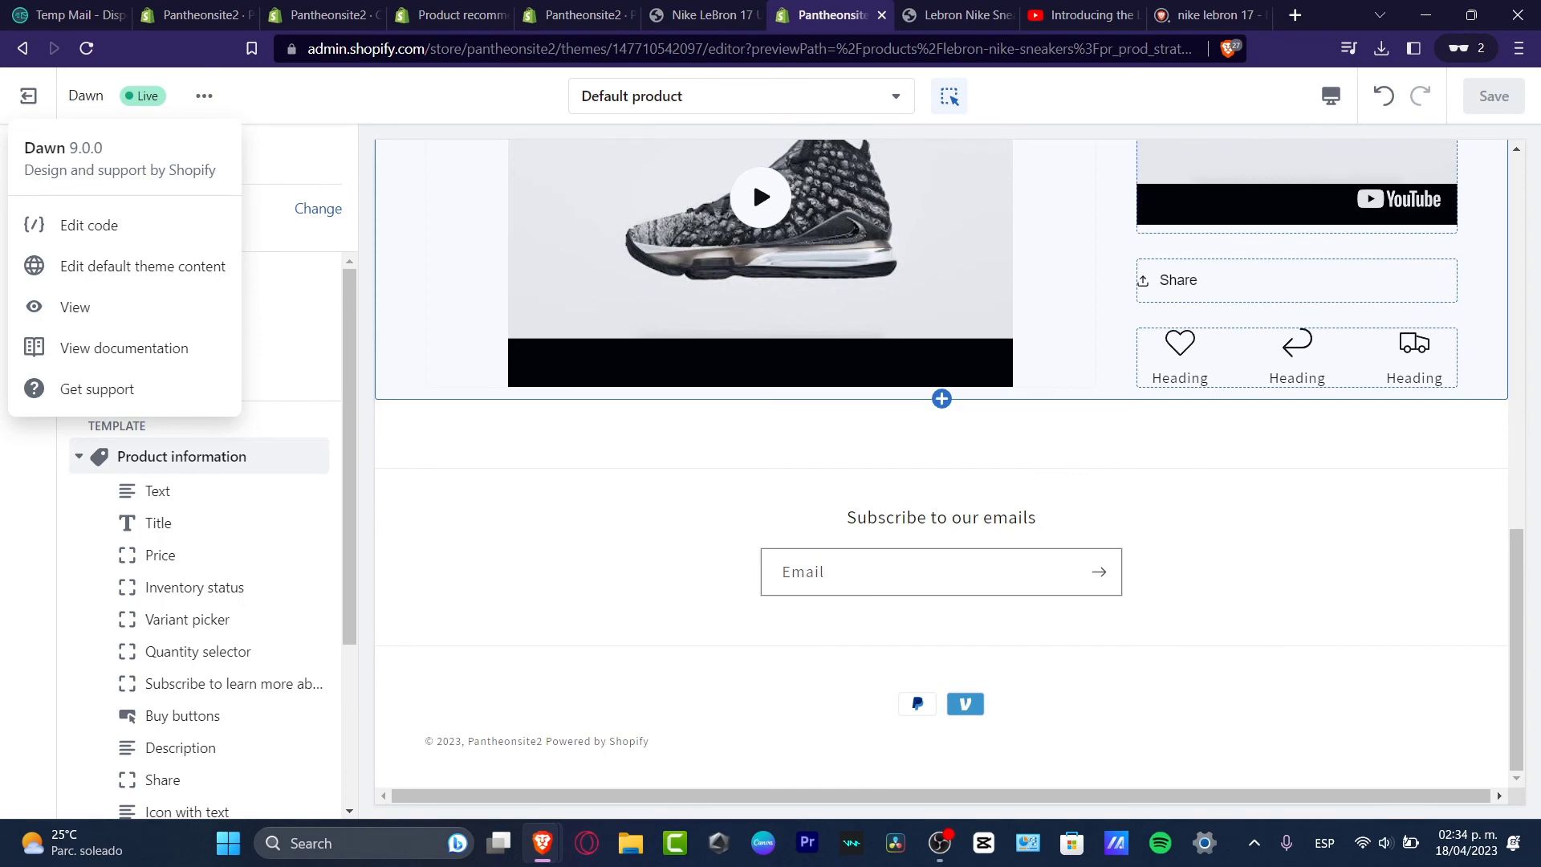
click(883, 622)
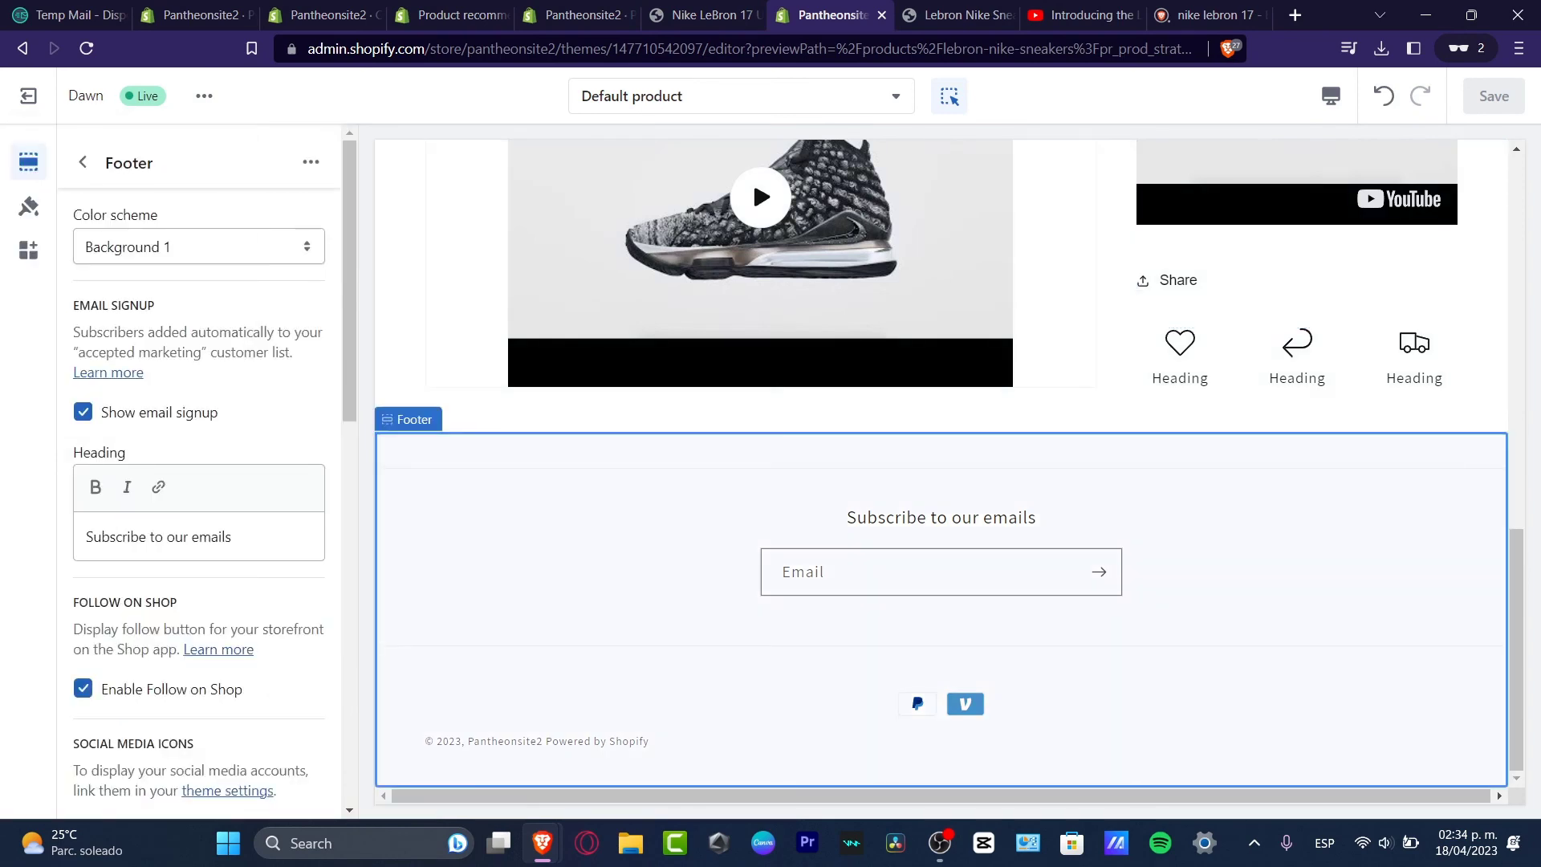
key(ctrl+shift+Tab)
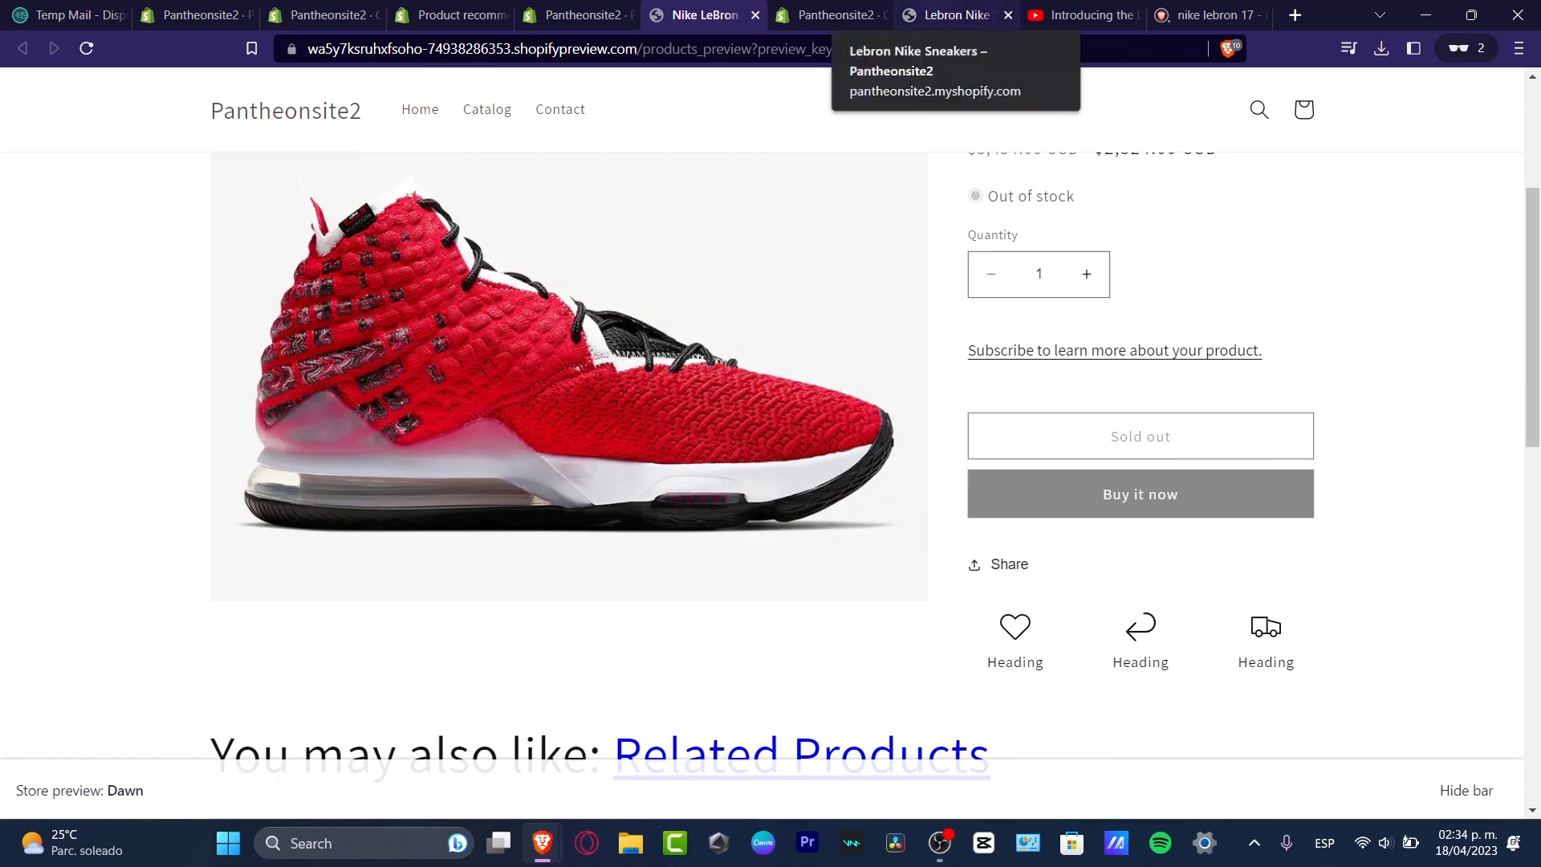
click(833, 15)
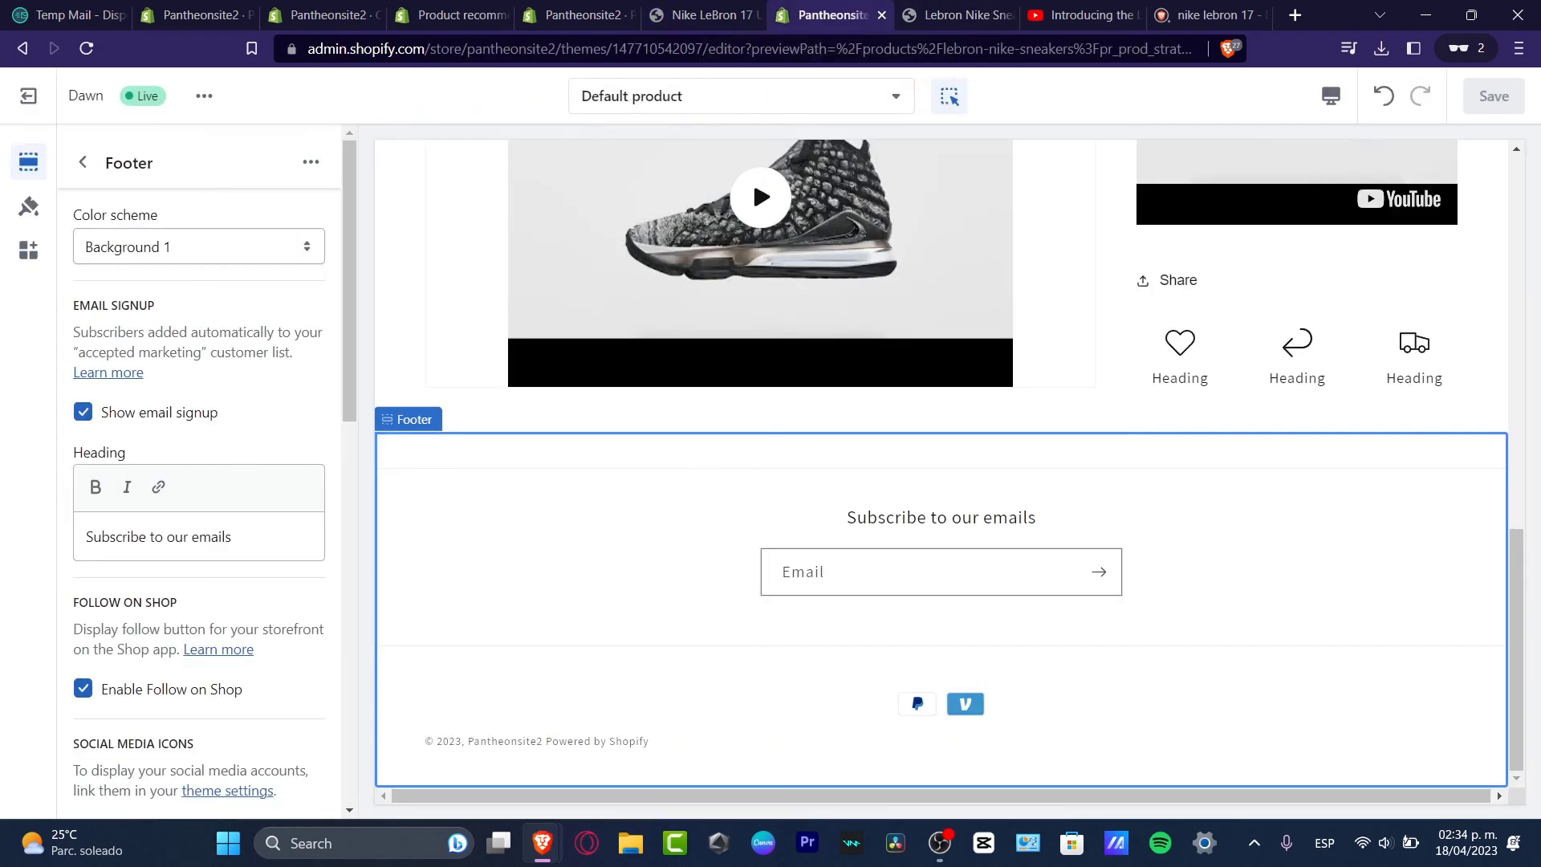
Exit the editor to the Themes page, then enlarge the red shoe image in the Nike LeBron preview
click(28, 96)
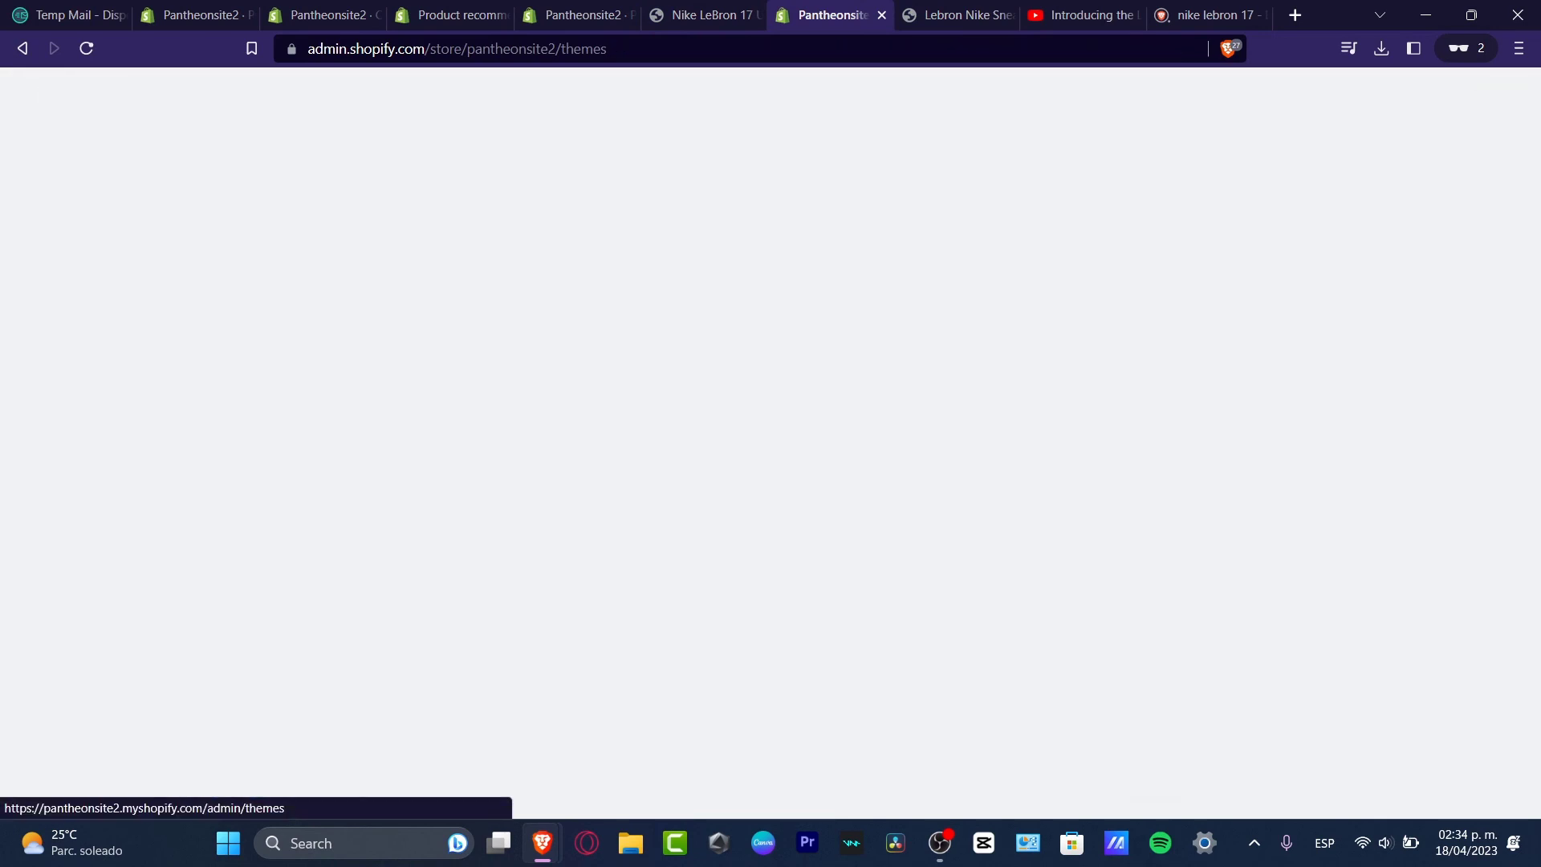
scroll(882, 481, down, 7)
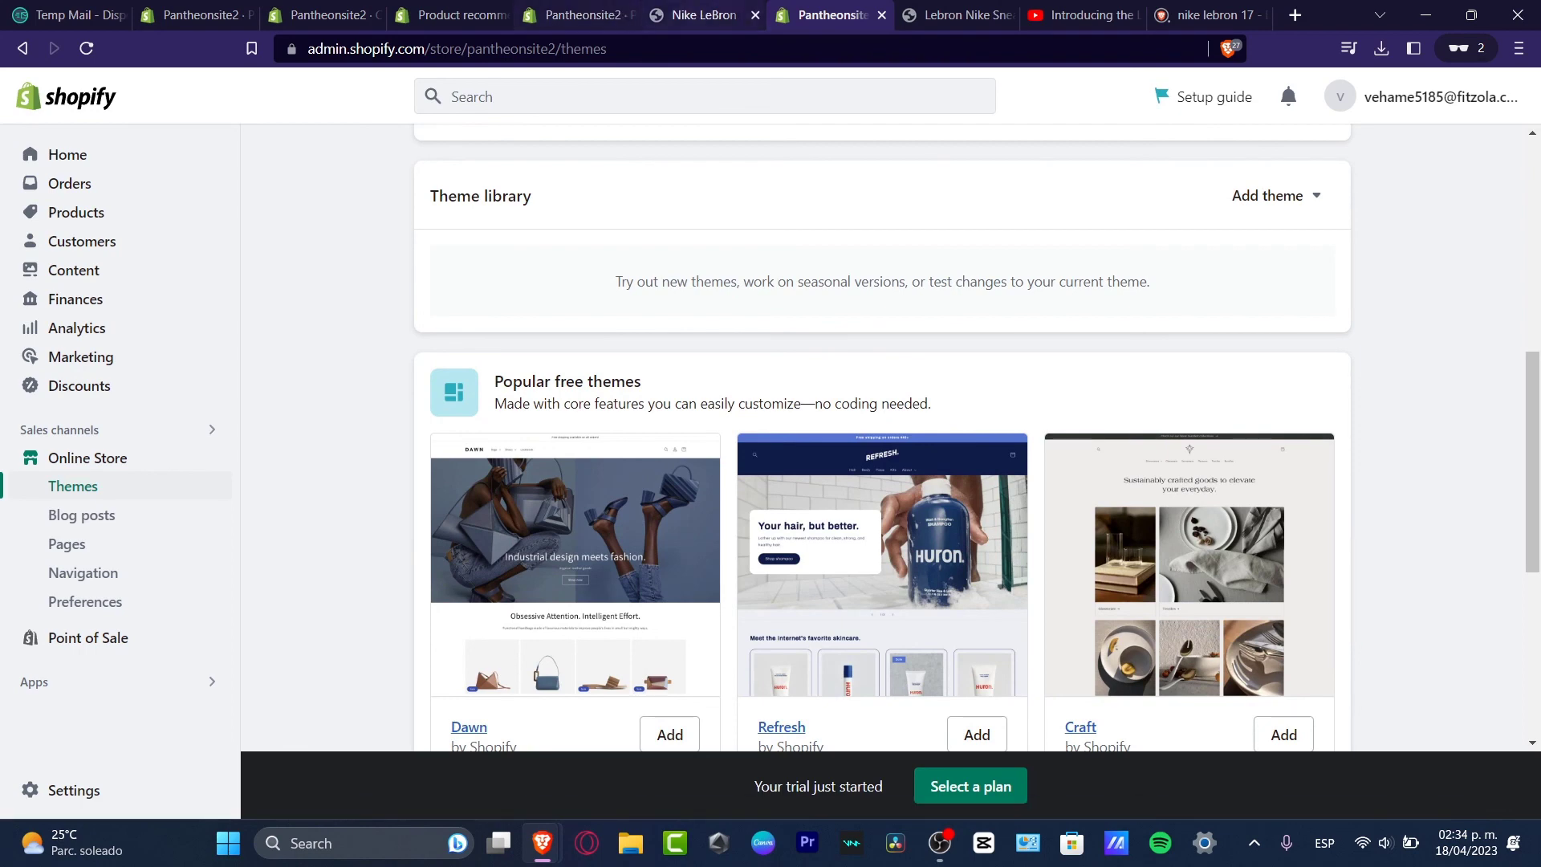
click(704, 14)
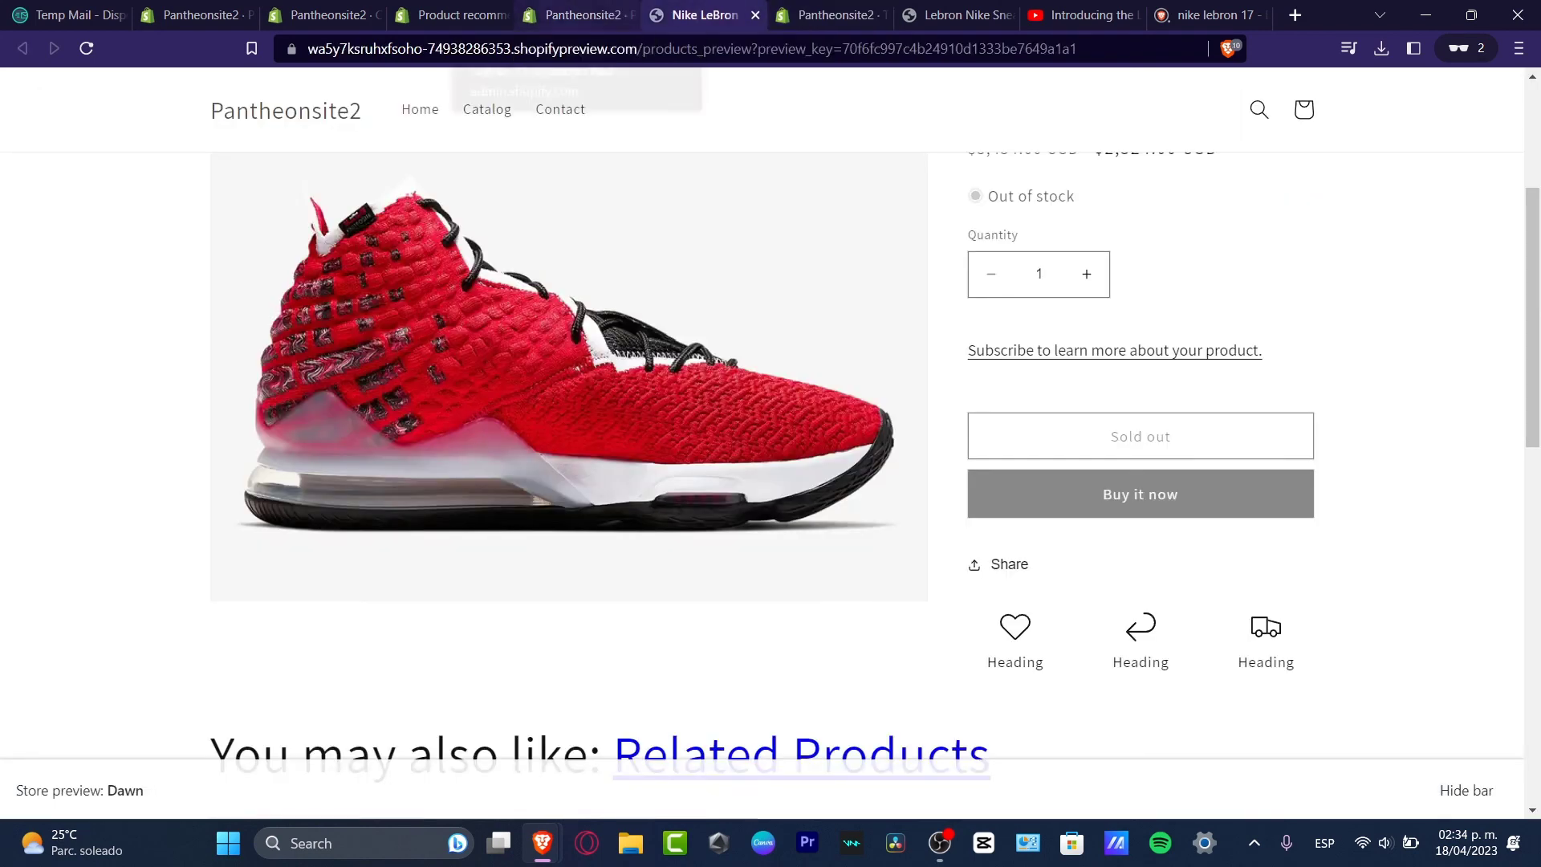
click(569, 349)
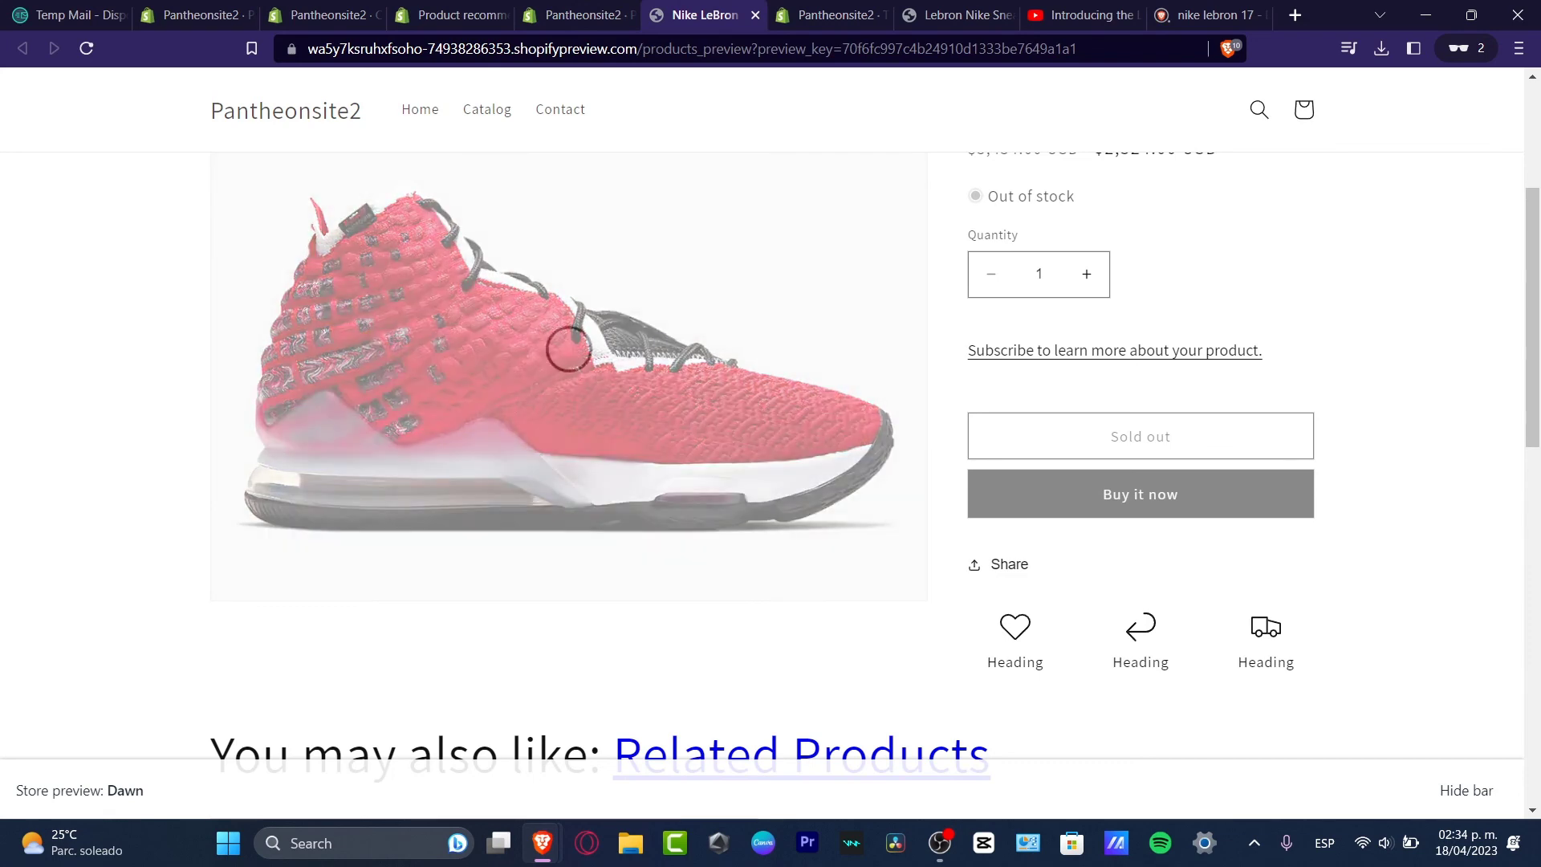